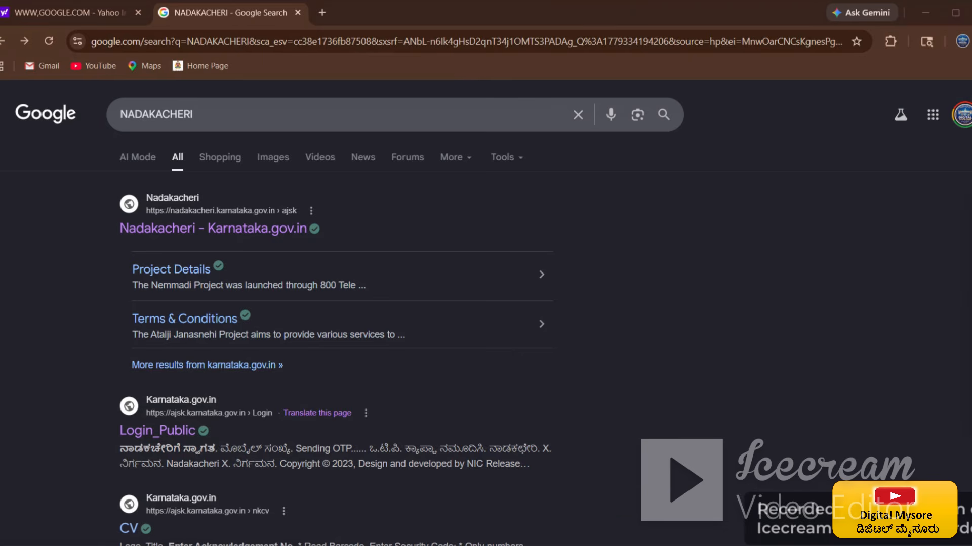
Step: Open the 'Login Public' result for ajsk.karnataka.gov.in from the NADAKACHERI search results
left_click(171, 434)
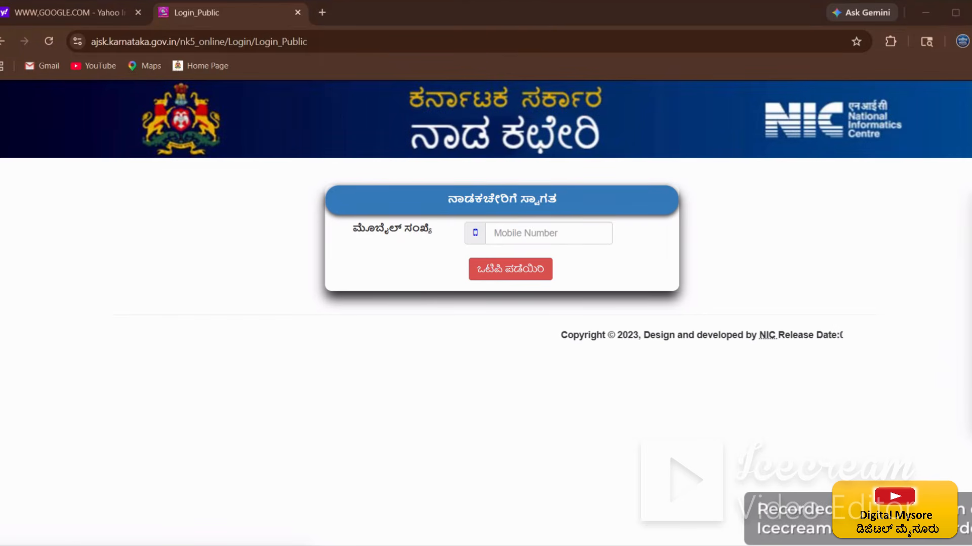
Step: Enter the registered mobile number, request a login OTP, and start entering it
type("973")
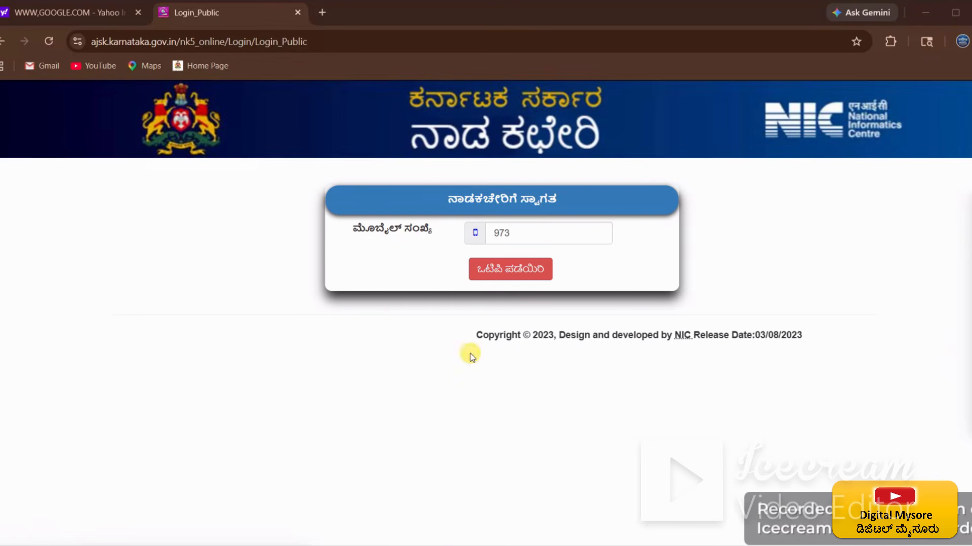
left_click(524, 276)
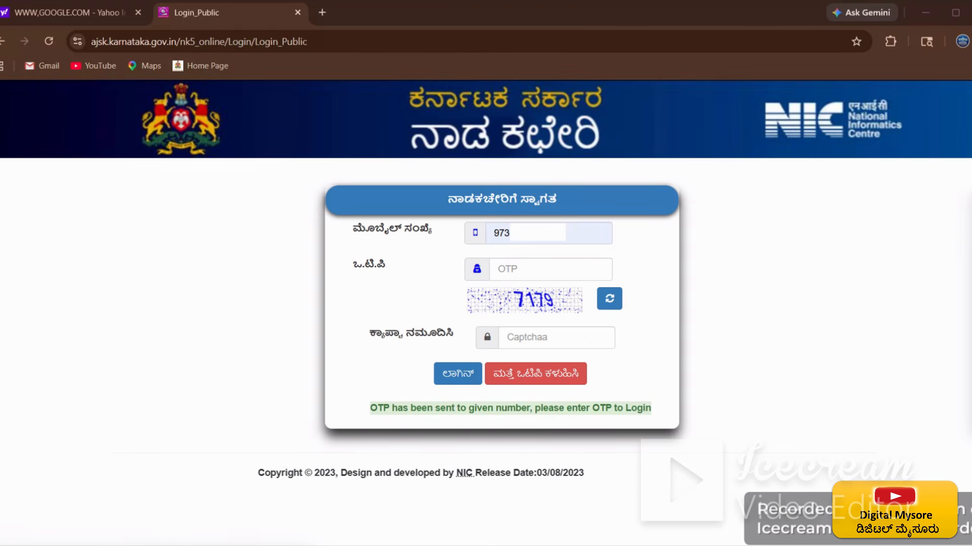
left_click(515, 270)
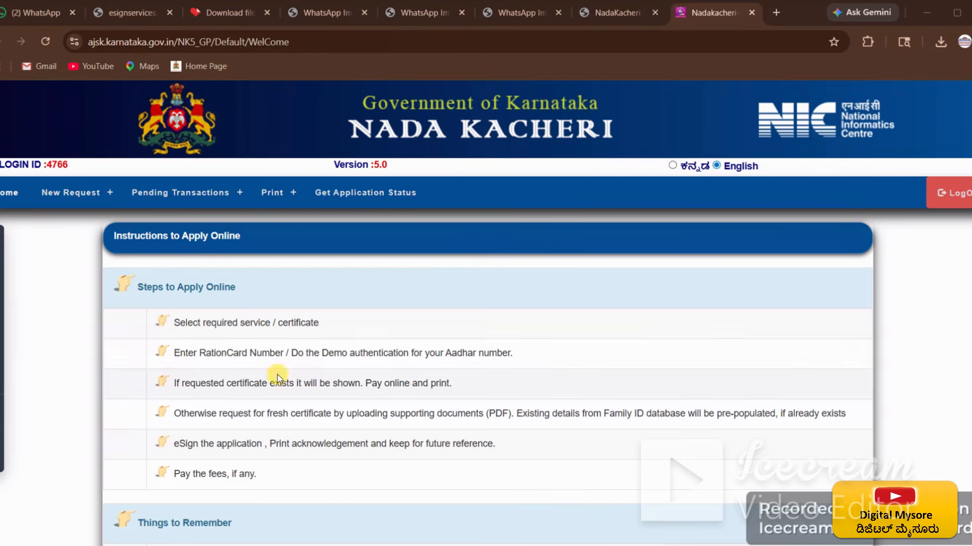
Step: Browse the New Request categories from Agriculture and Caste down to General Certificates
scroll(366, 338, "down", 3)
scroll(366, 338, "up", 1)
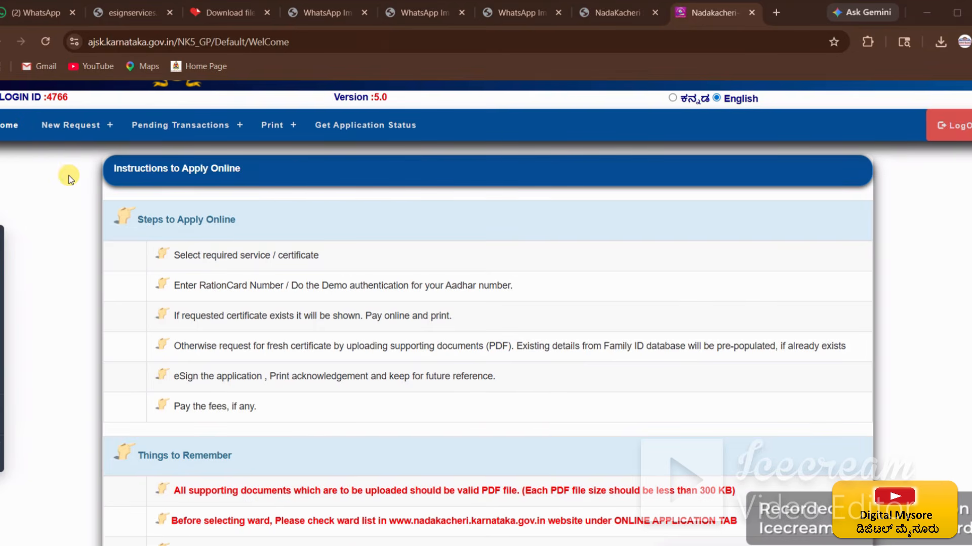
left_click(74, 125)
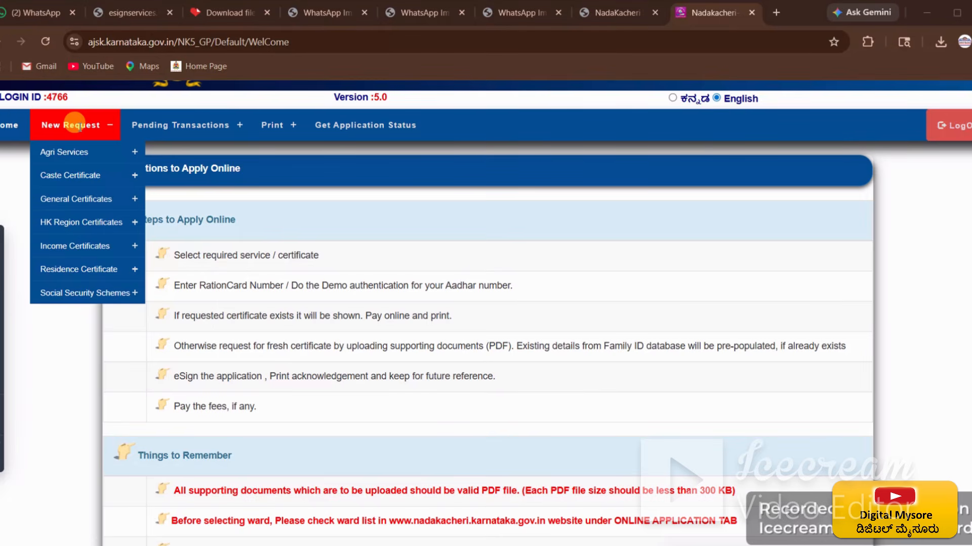
left_click(80, 150)
left_click(76, 172)
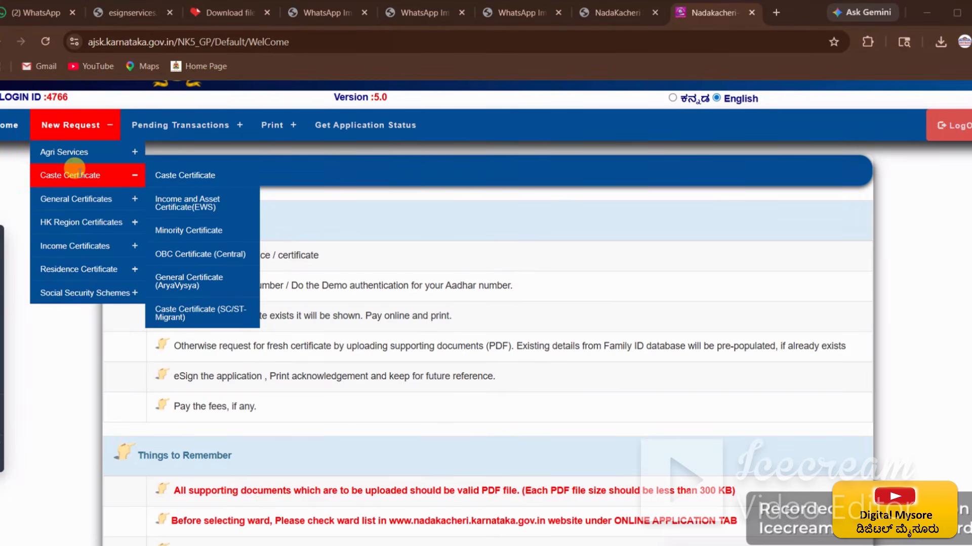
left_click(78, 197)
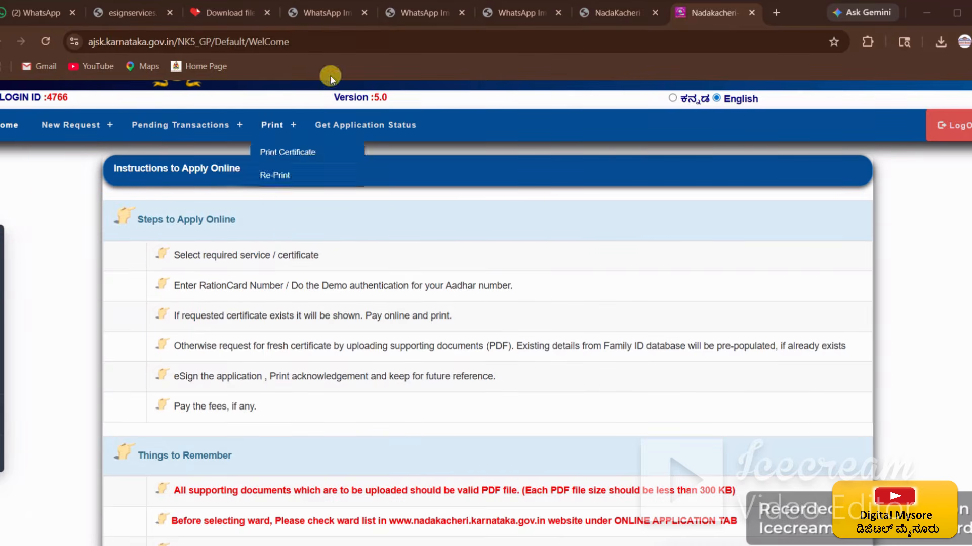
Step: Switch the portal to Kannada and open Attestation of Family Tree, showing the ₹40 fee
scroll(629, 266, "up", 2)
left_click(673, 167)
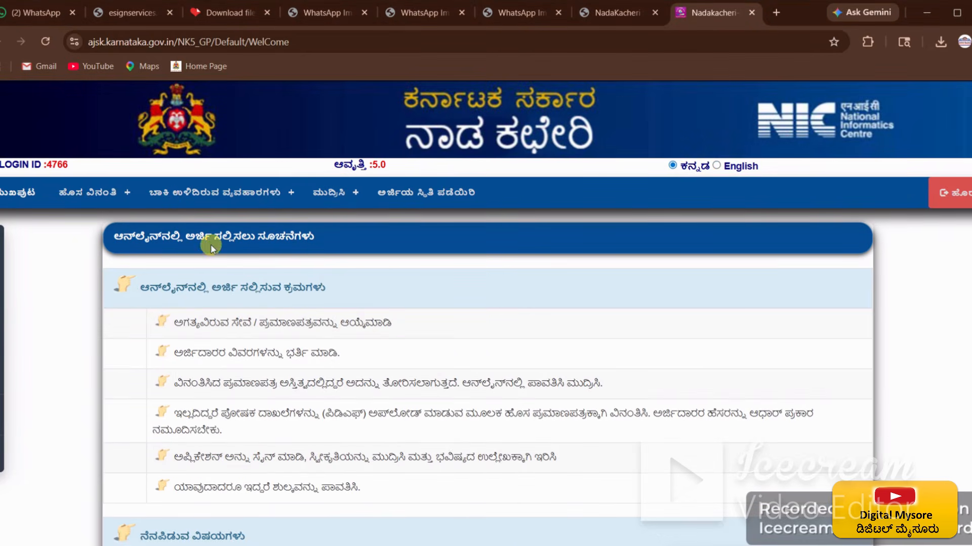
mouse_move(120, 199)
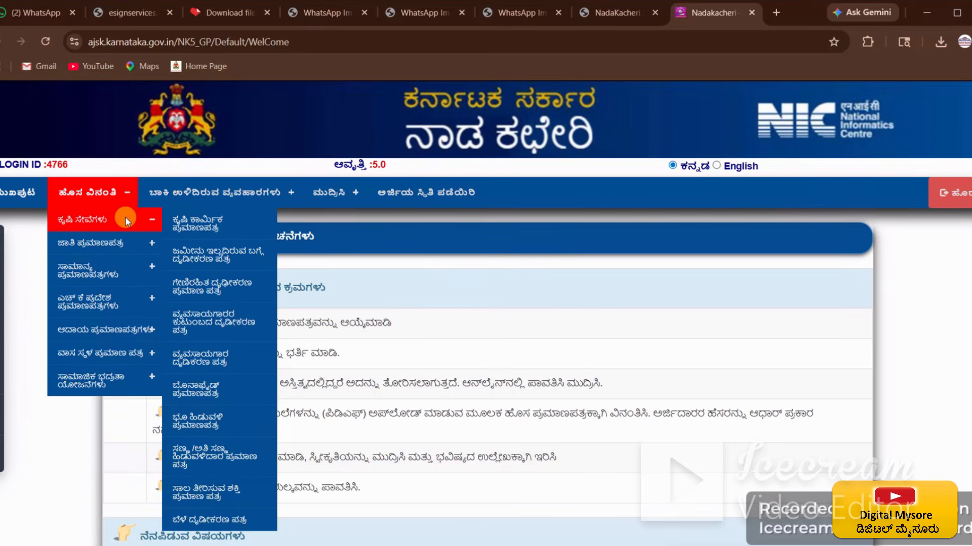
mouse_move(126, 235)
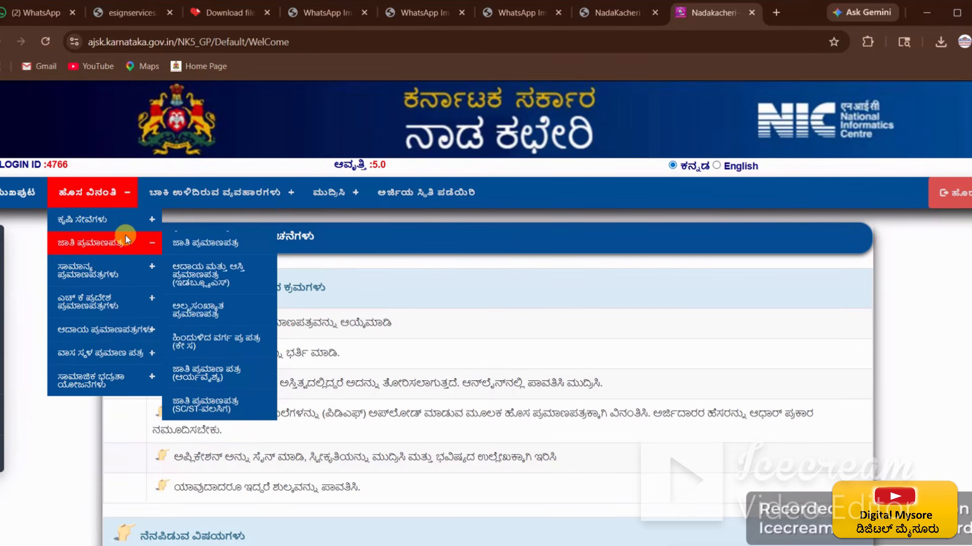
mouse_move(132, 257)
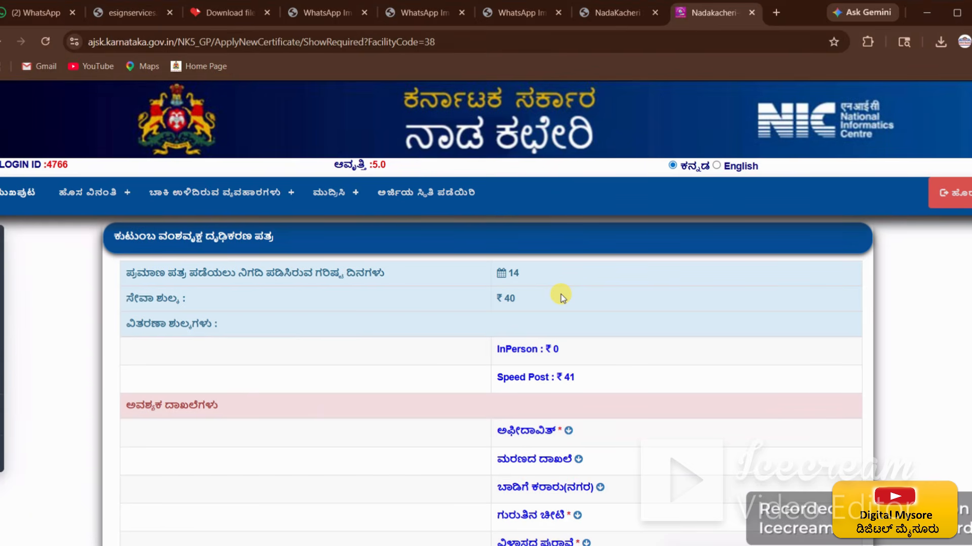
Step: Review the family tree required-documents list and continue with ಮುಂದುವರೆಸಿ
scroll(561, 302, "down", 4)
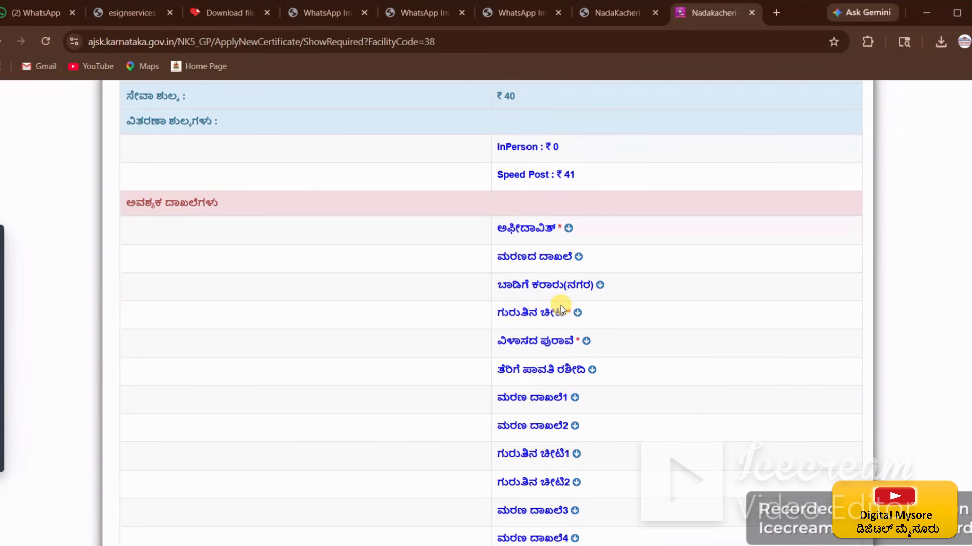
scroll(561, 318, "up", 3)
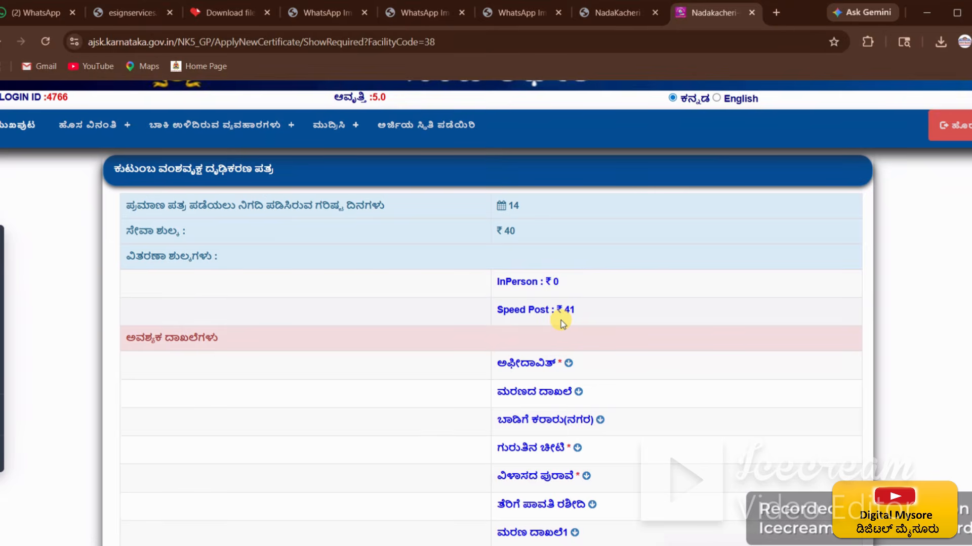
scroll(561, 320, "down", 5)
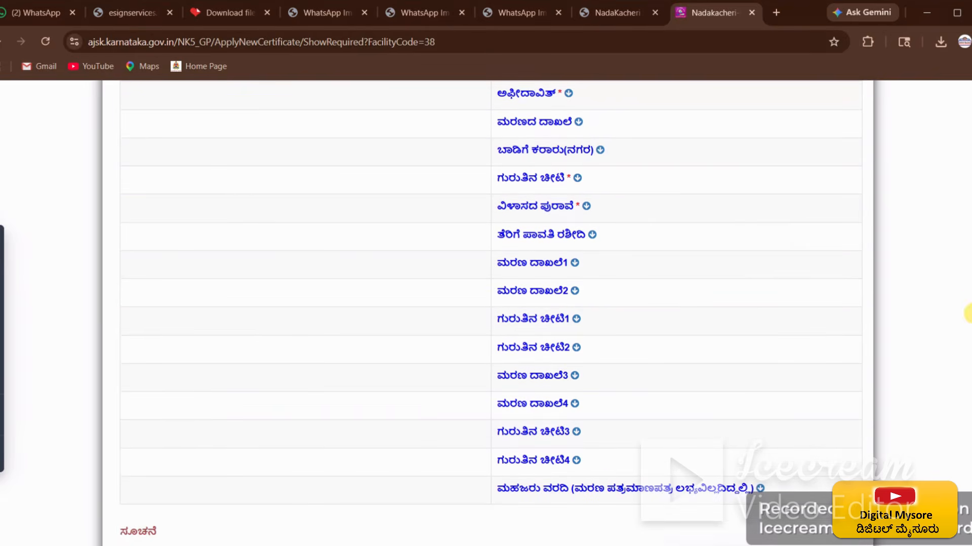
scroll(896, 474, "up", 1)
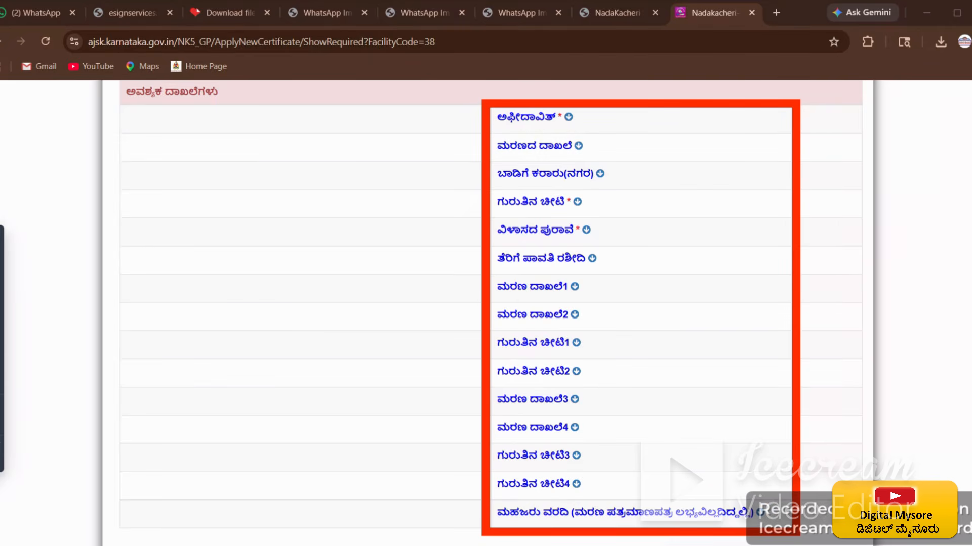
scroll(697, 433, "down", 4)
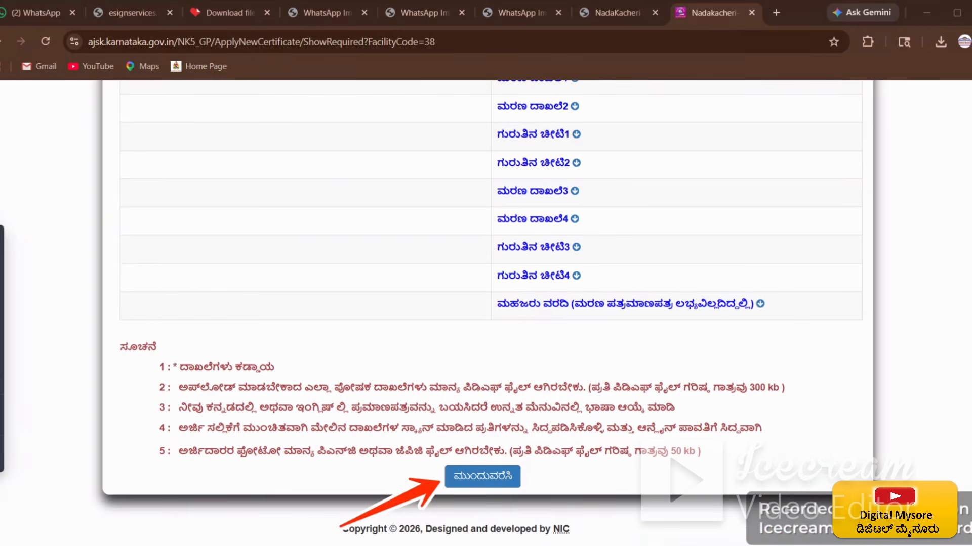
left_click(482, 480)
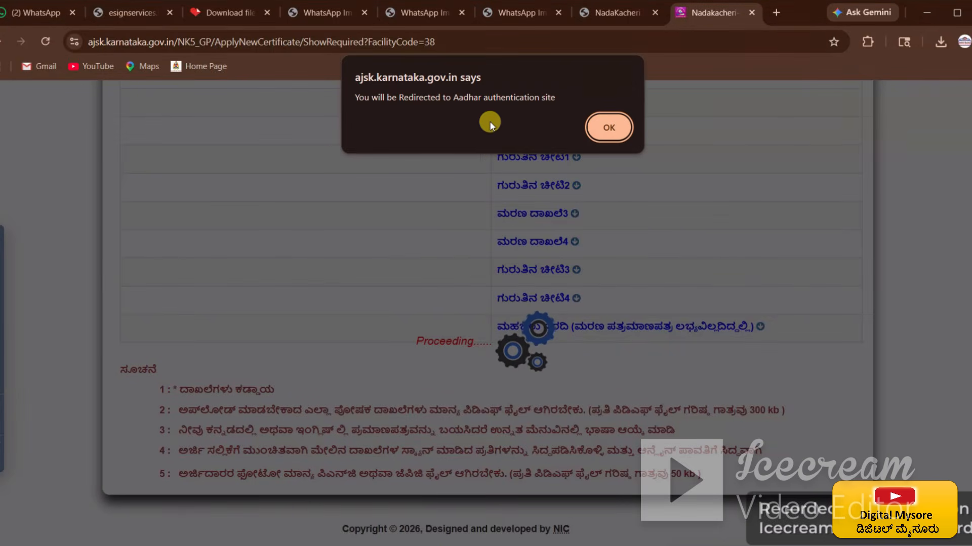
Step: Accept the notice redirecting to the Aadhaar authentication site
left_click_drag(356, 97, 555, 114)
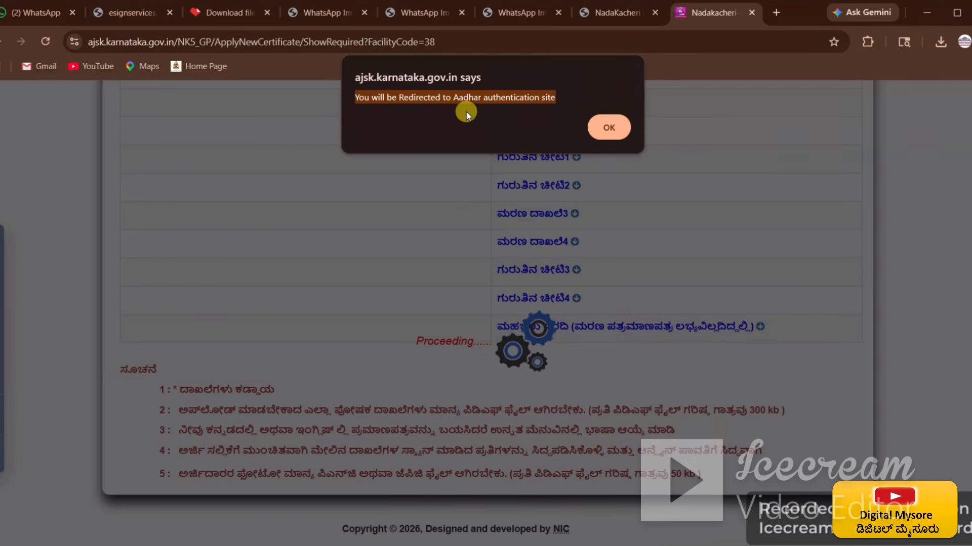
left_click(474, 96)
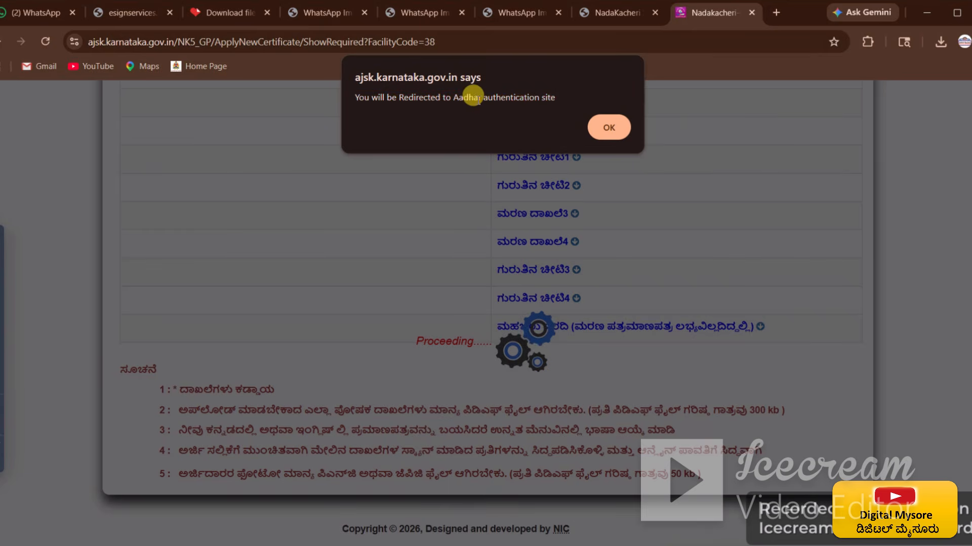
left_click(610, 130)
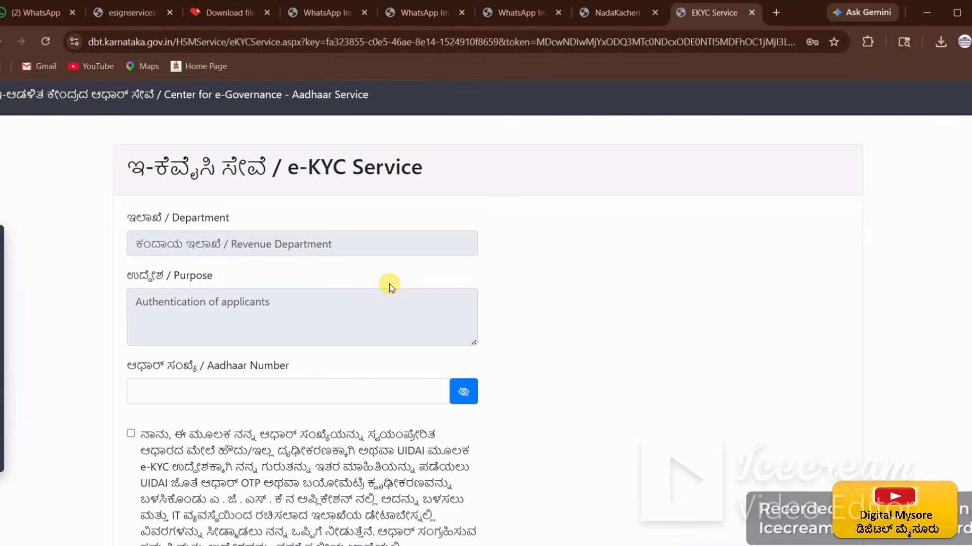
Step: On the e-KYC page, give consent for Aadhaar authentication and set OTP mode
scroll(390, 284, "down", 10)
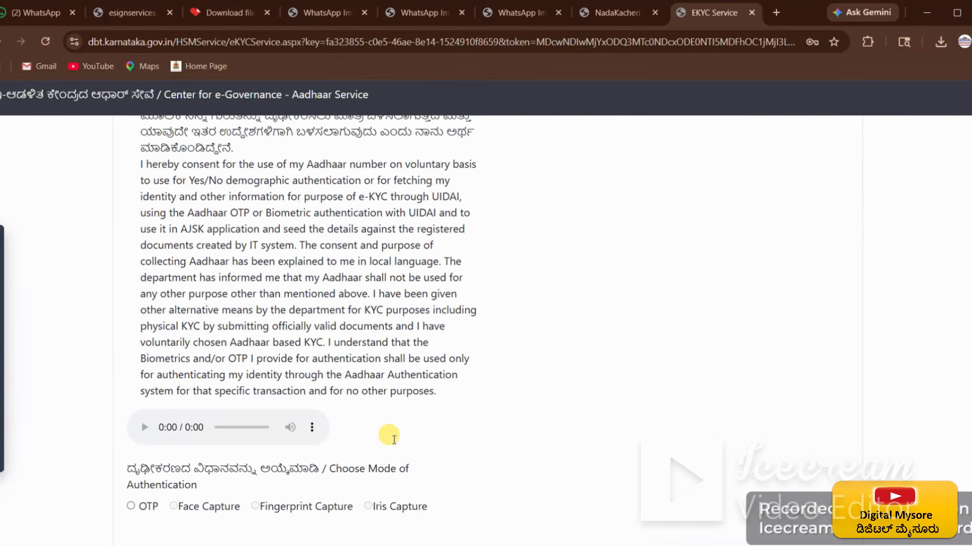
scroll(394, 443, "up", 10)
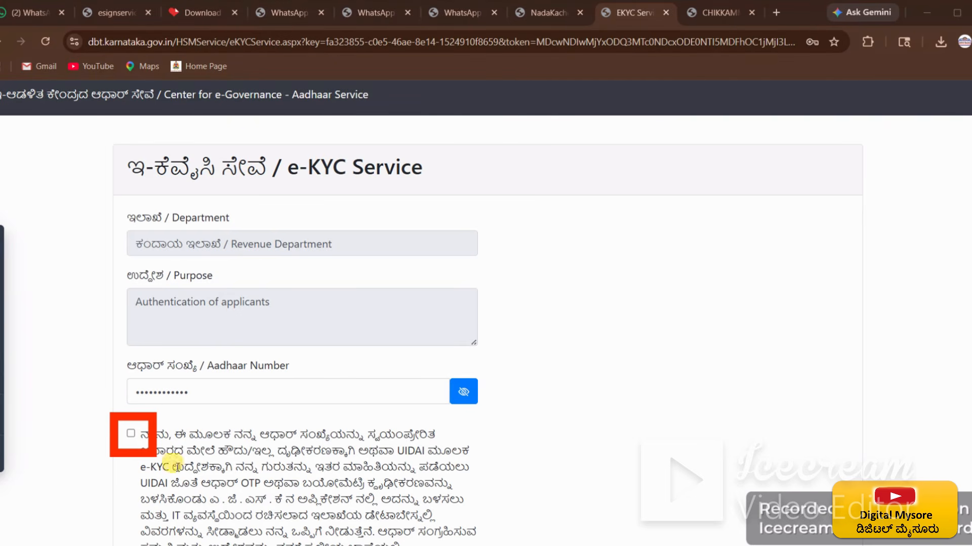
left_click(132, 434)
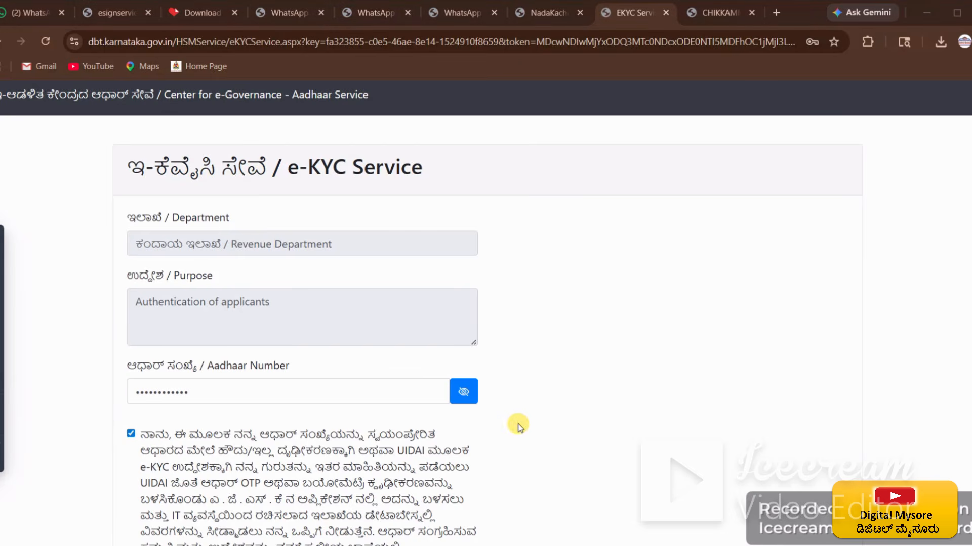
scroll(516, 420, "down", 10)
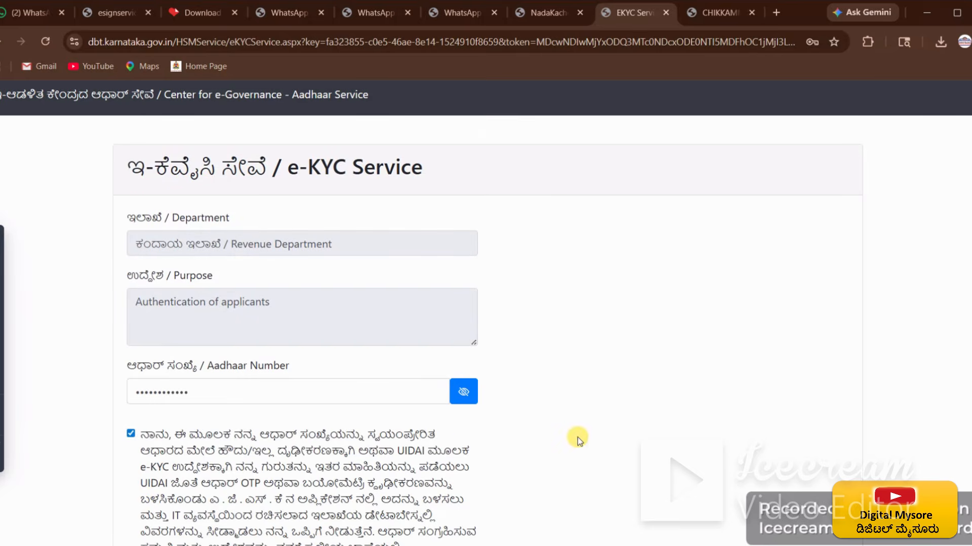
scroll(632, 441, "down", 10)
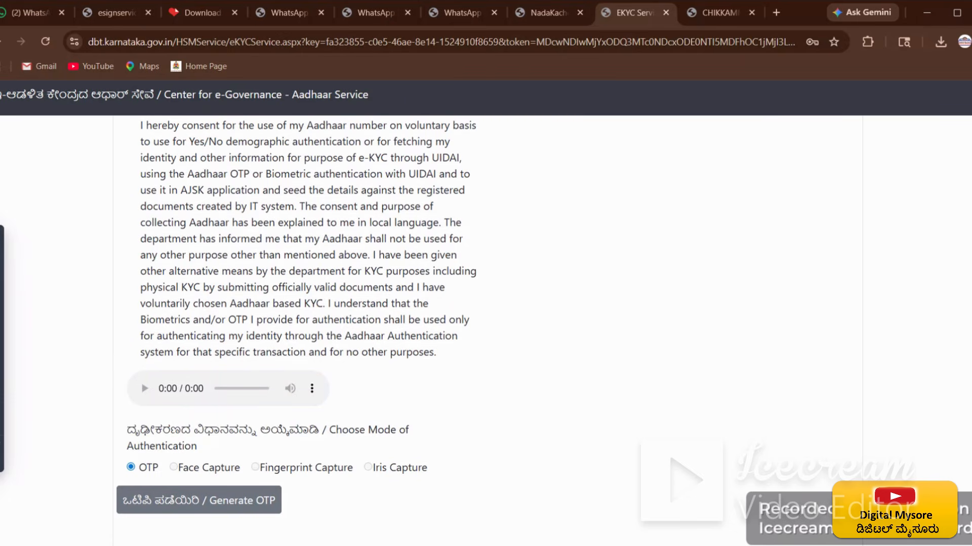
Step: Generate the Aadhaar OTP, acknowledge the OTP Sent alert, and submit the received OTP
left_click(238, 508)
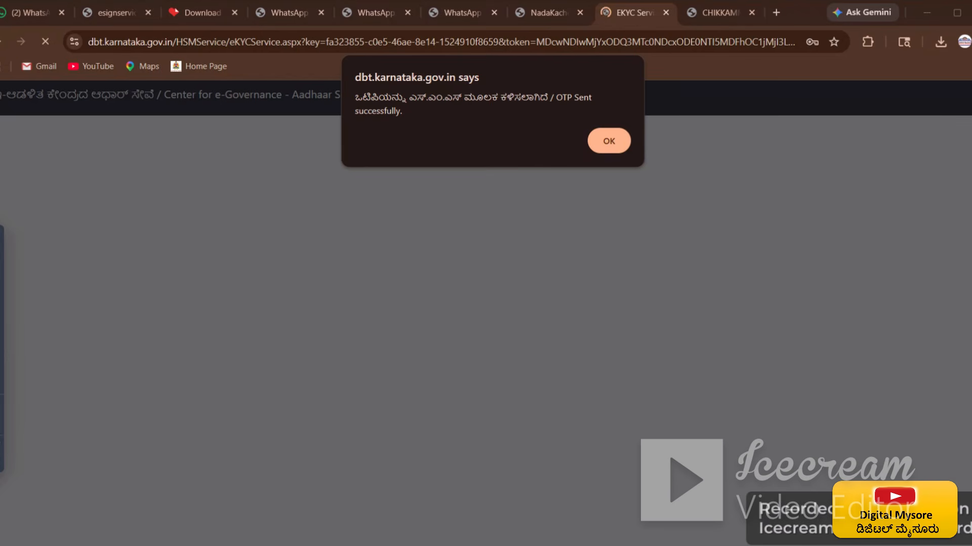
left_click(609, 139)
scroll(400, 370, "down", 3)
scroll(396, 379, "down", 10)
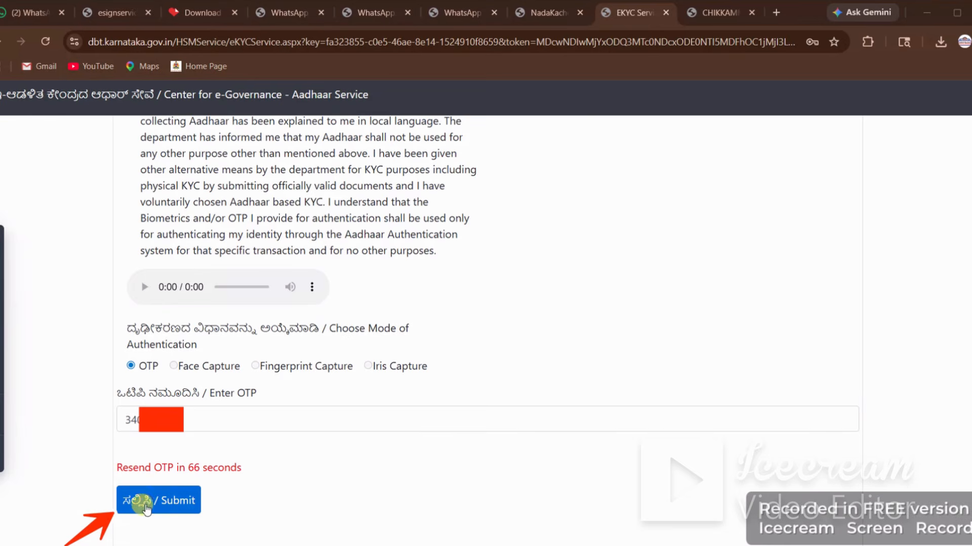
left_click(187, 510)
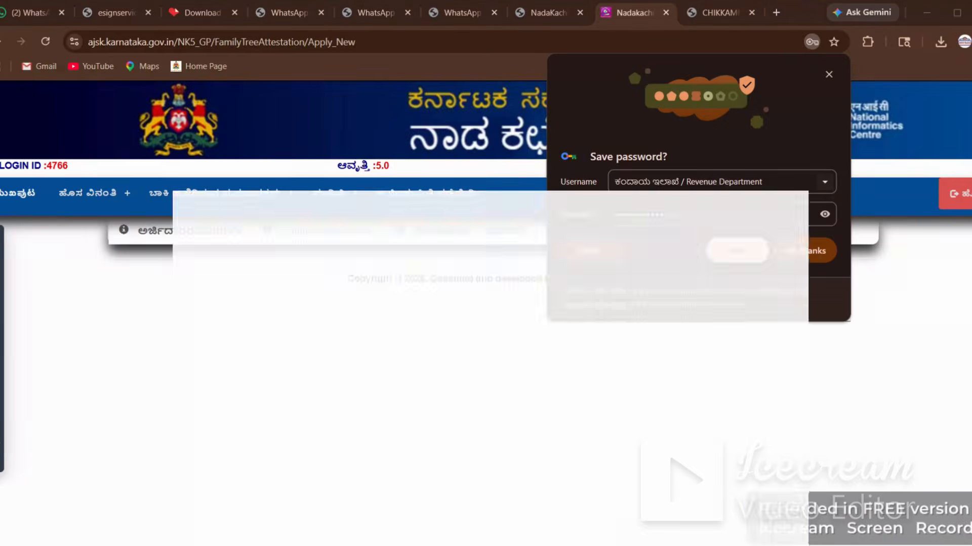
Step: Decline Chrome's save-password offer and close the village dropdown without choosing
left_click(808, 252)
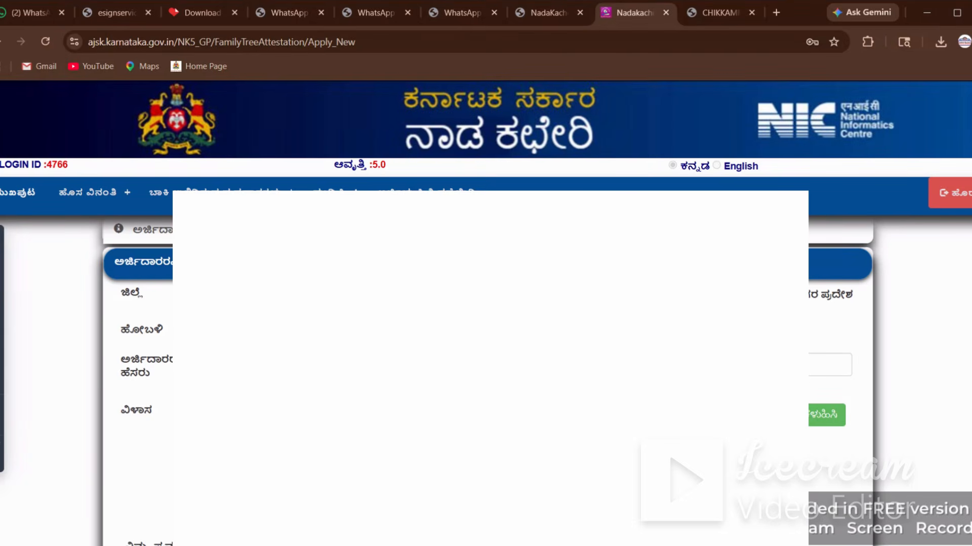
left_click(523, 329)
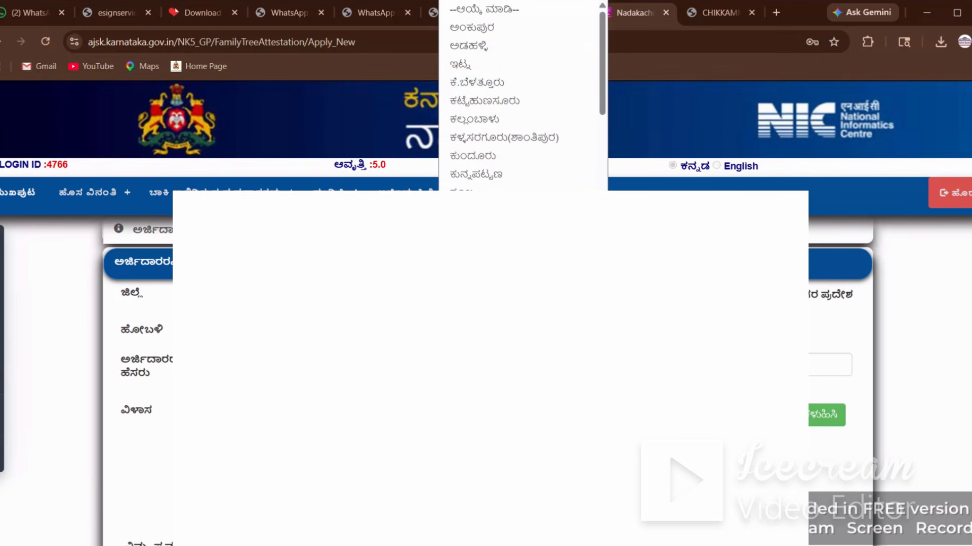
left_click(498, 248)
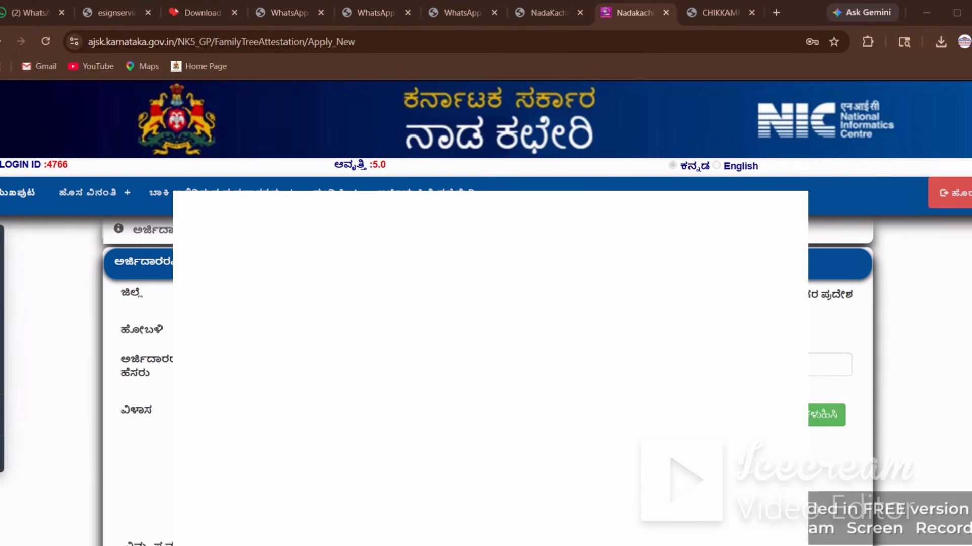
Step: Submit the applicant details for verification and advance to the FamilyMemberDetails section
left_click(813, 419)
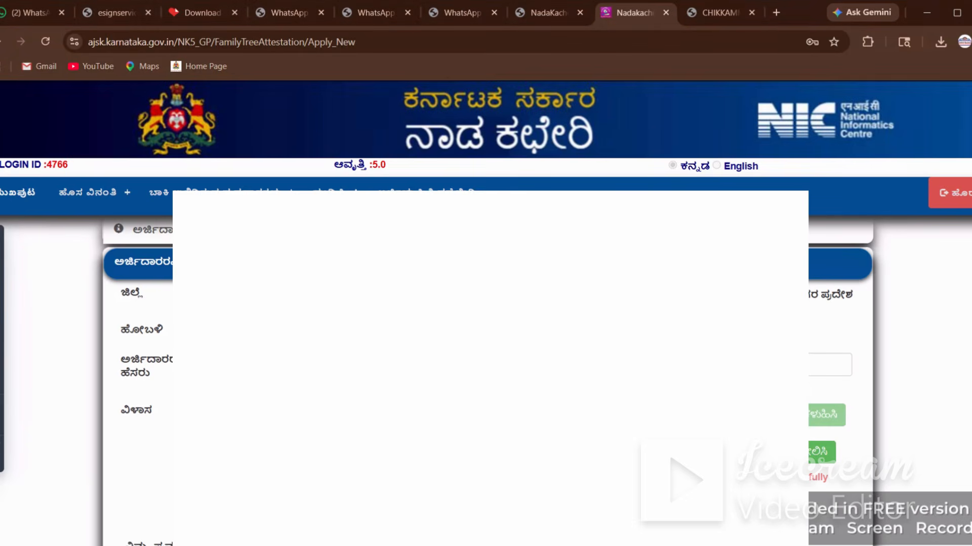
left_click_drag(809, 477, 831, 473)
double_click(821, 478)
scroll(486, 304, "down", 1)
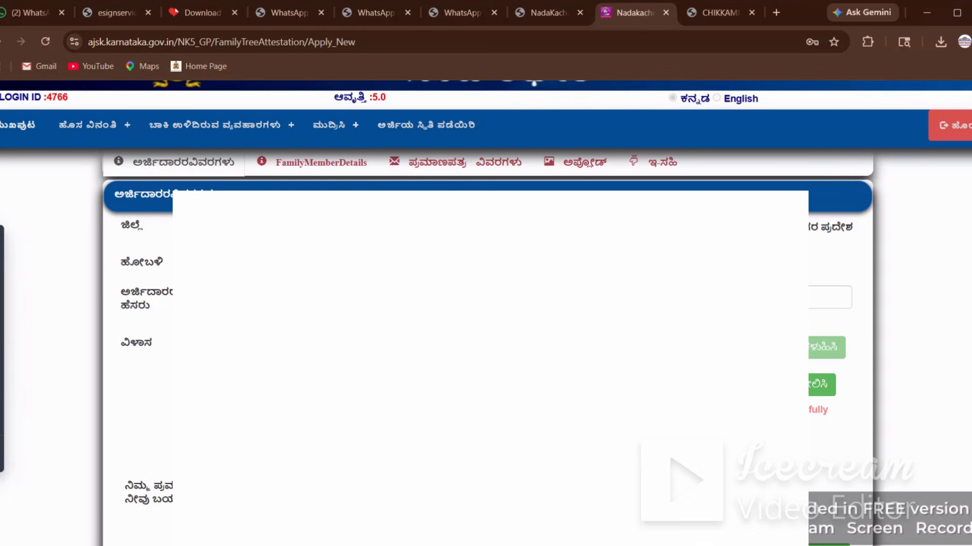
scroll(485, 127, "down", 1)
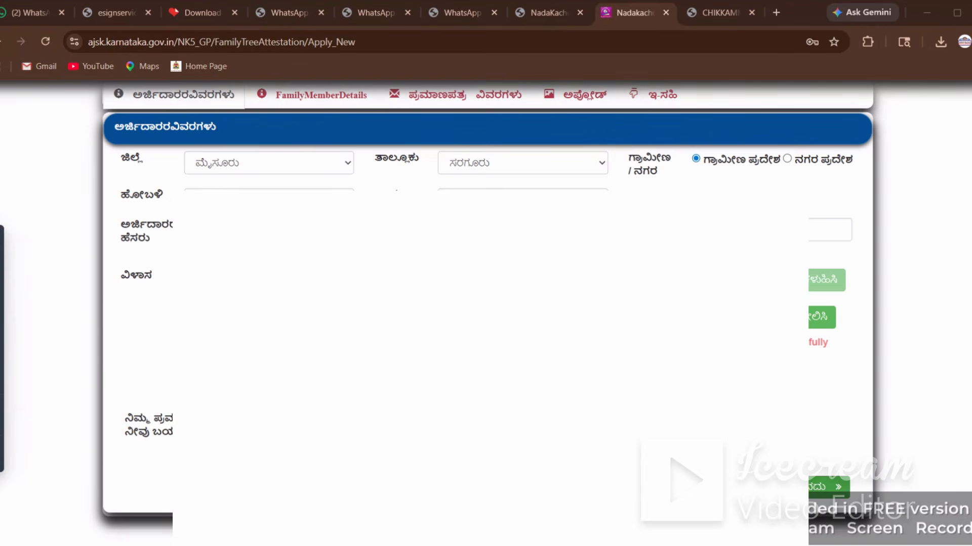
left_click(810, 492)
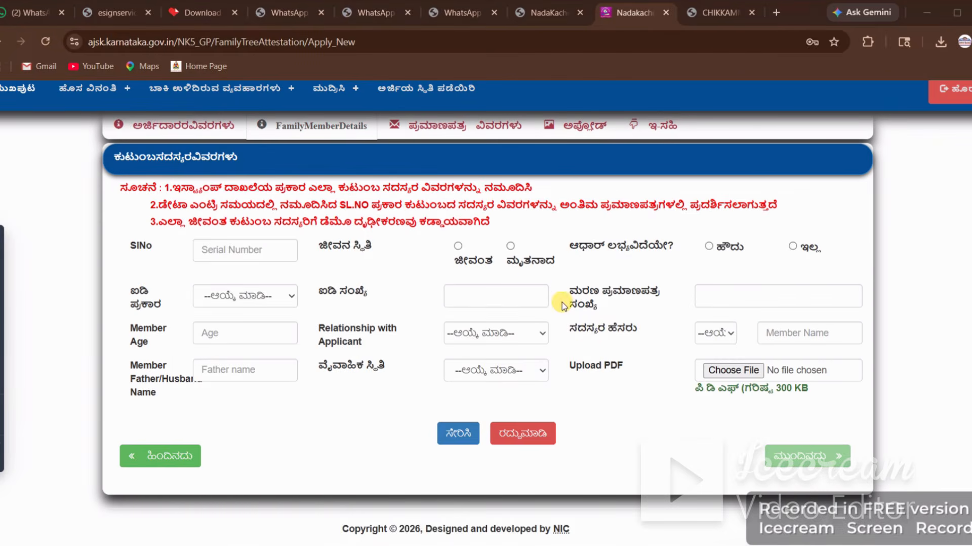
Step: Give the first member serial 01, mark them ಮೃತನಾದ with a death certificate issued (ಹೌದು)
scroll(533, 275, "up", 2)
scroll(533, 276, "down", 2)
left_click(240, 250)
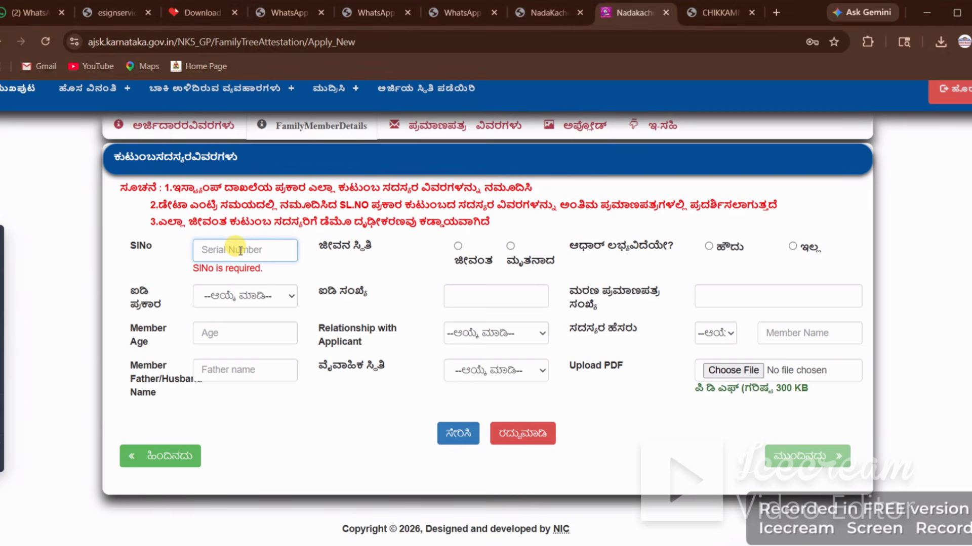
type("01")
left_click(401, 272)
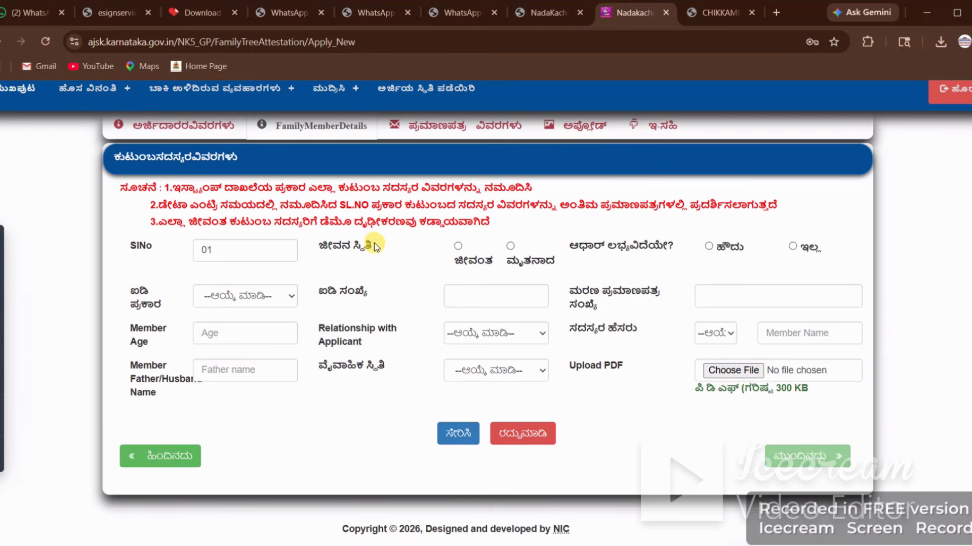
left_click(510, 246)
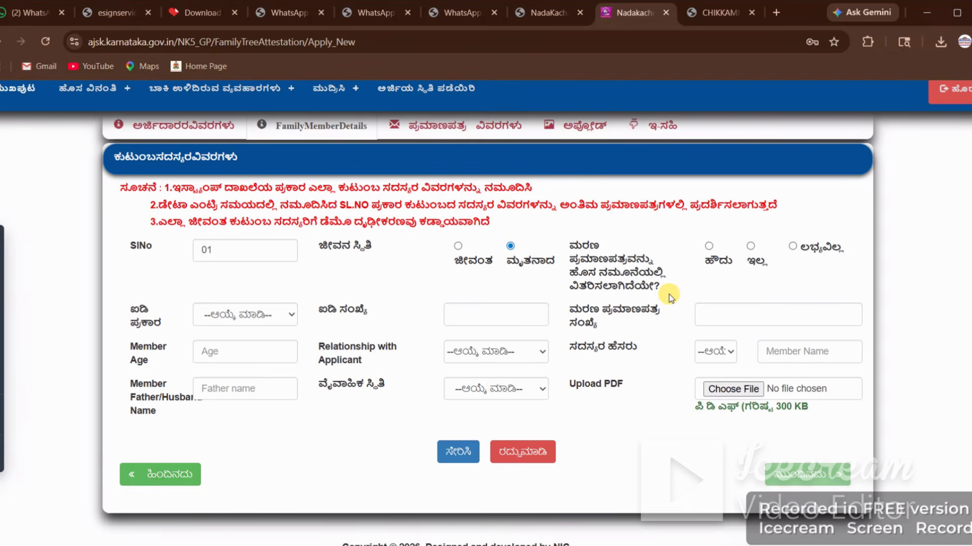
left_click(709, 246)
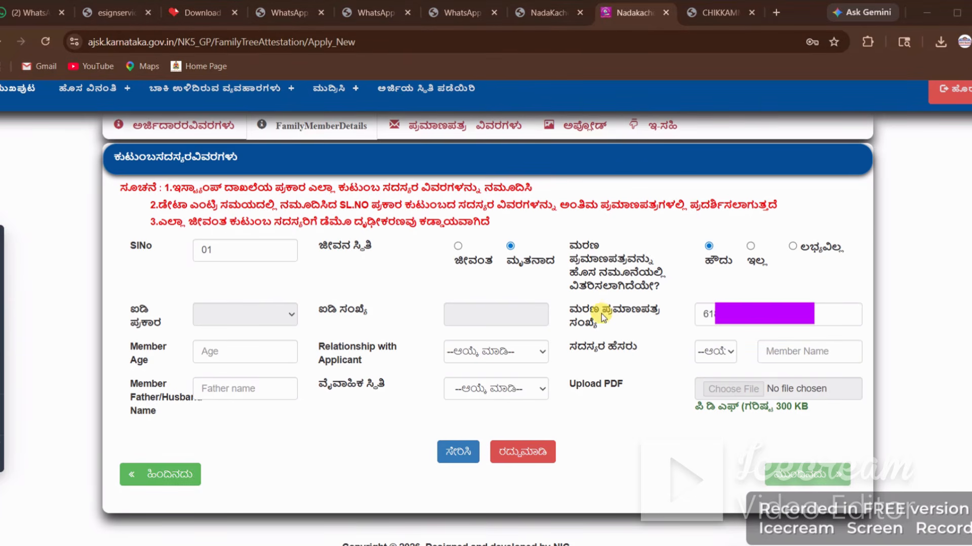
Step: Enter the death certificate number and set Member Age to 74
left_click_drag(572, 310, 627, 330)
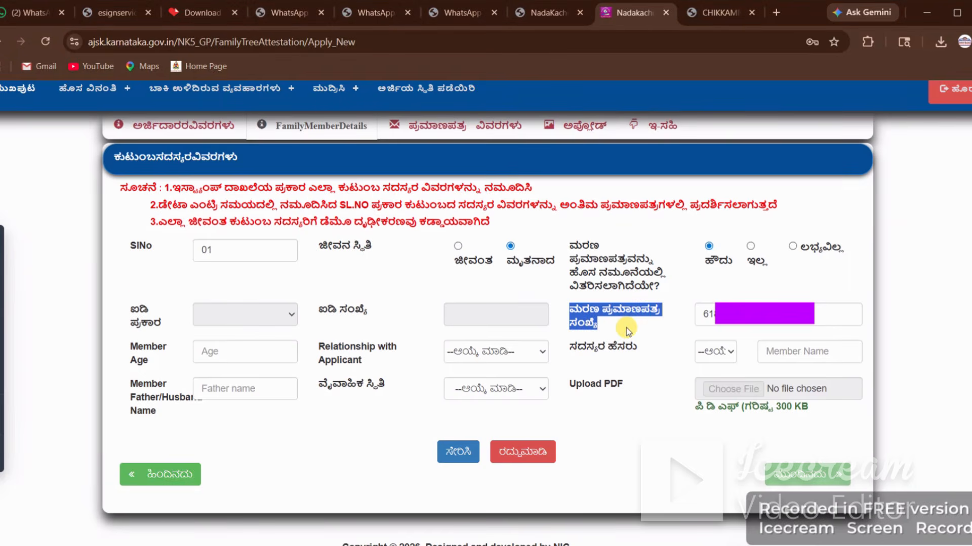
left_click(746, 317)
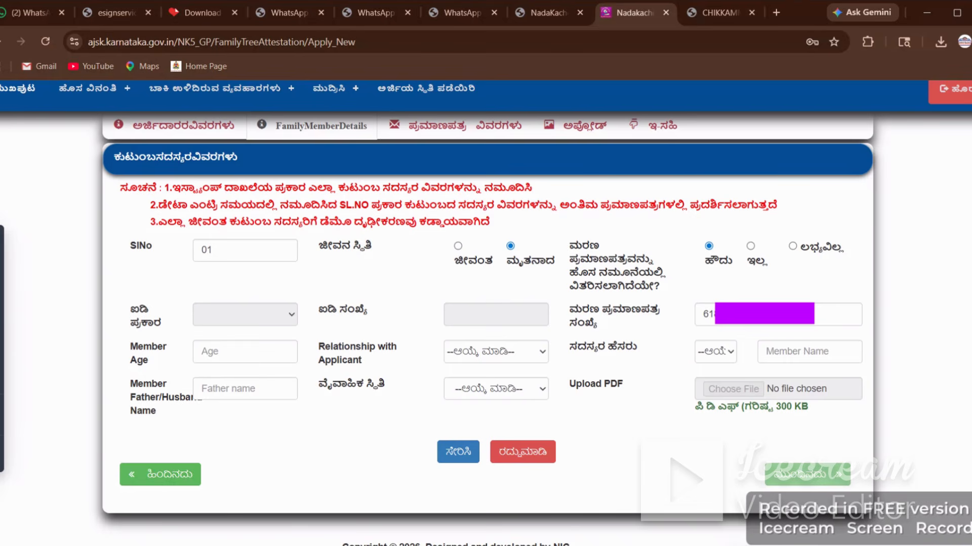
left_click(235, 353)
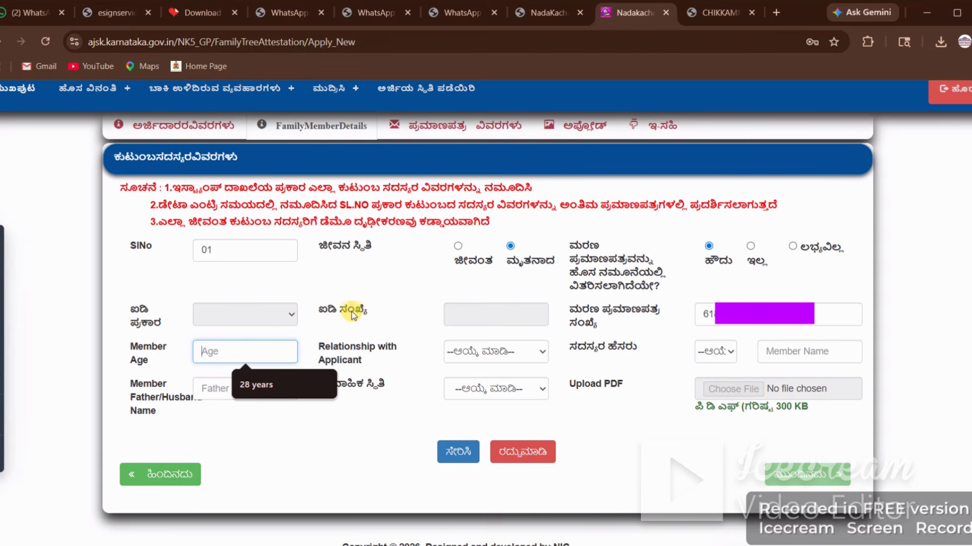
left_click(279, 343)
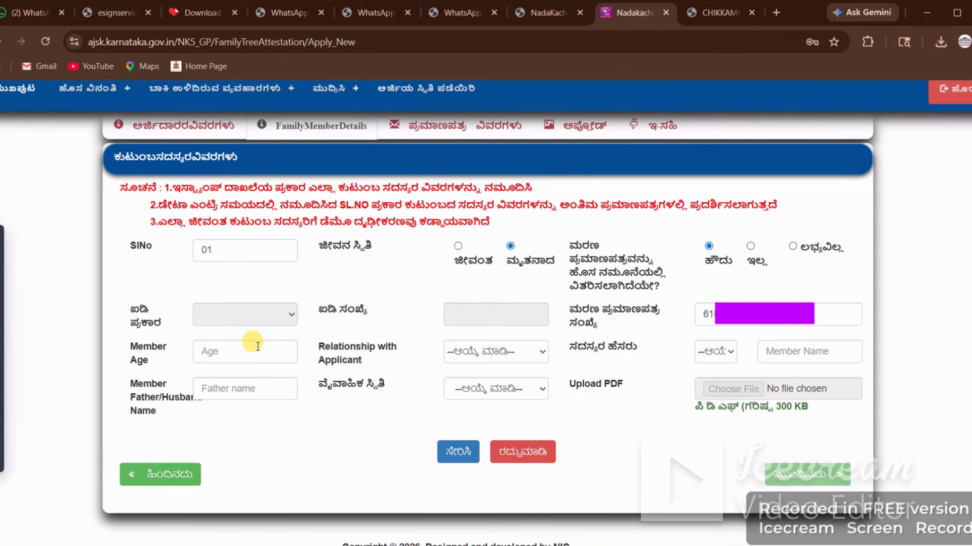
type("74")
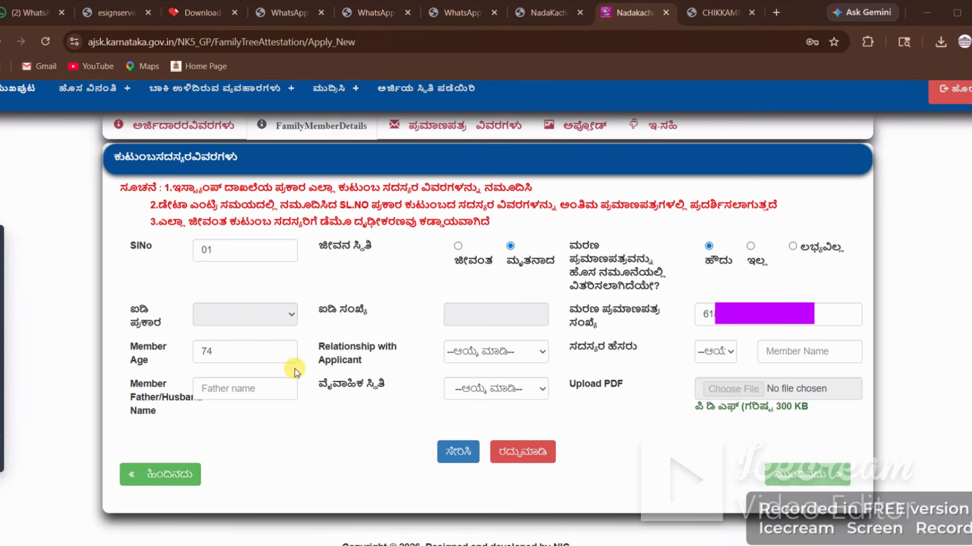
Step: Set the member's relationship with the applicant to ಪತಿ
left_click(540, 353)
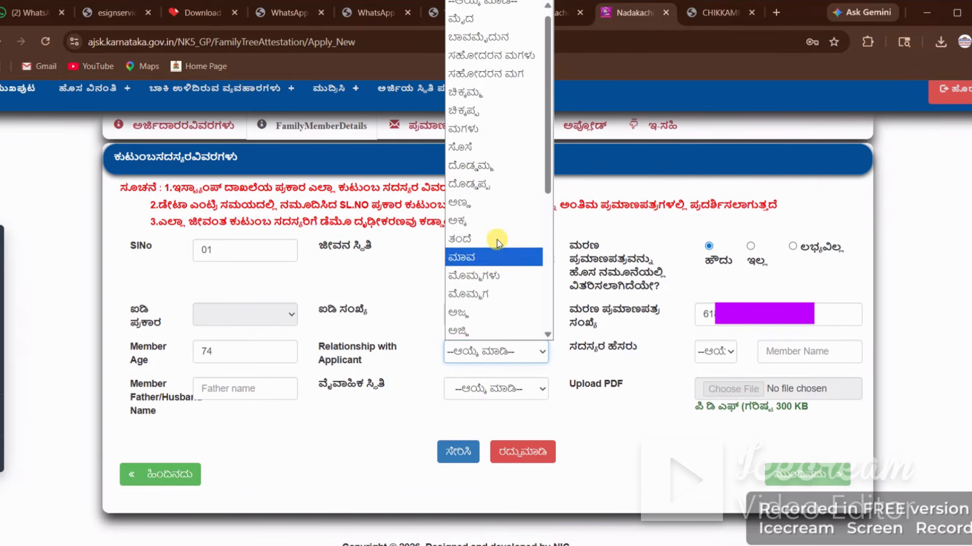
scroll(512, 182, "down", 5)
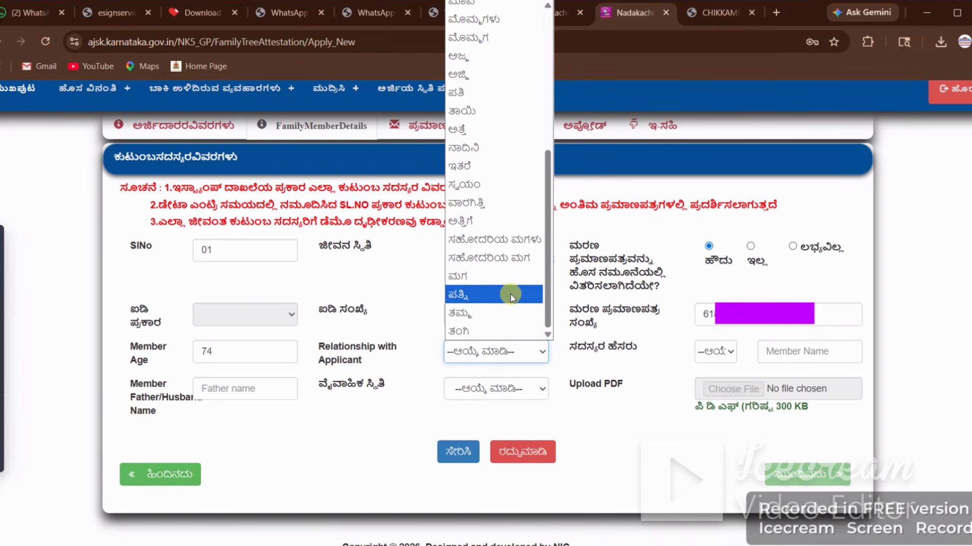
scroll(508, 300, "up", 5)
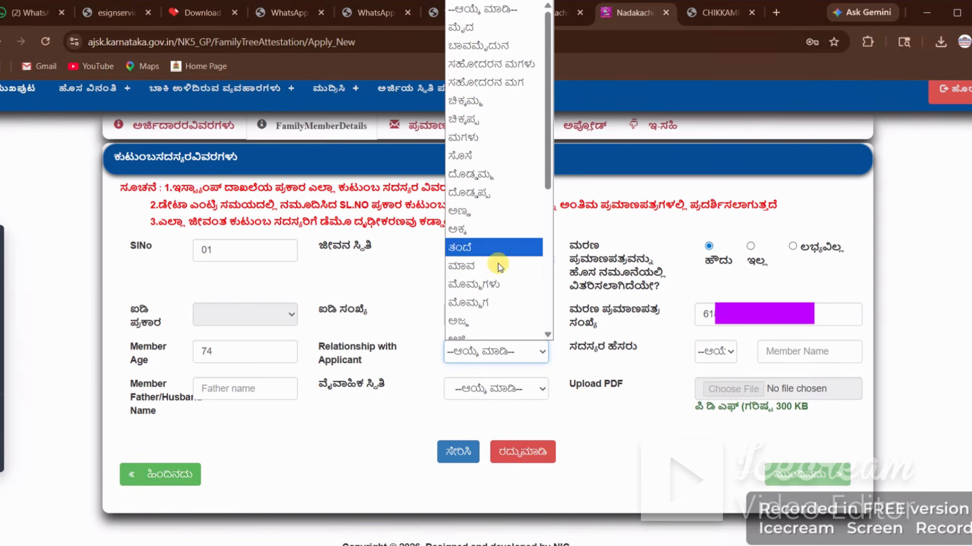
left_click(510, 332)
left_click(511, 353)
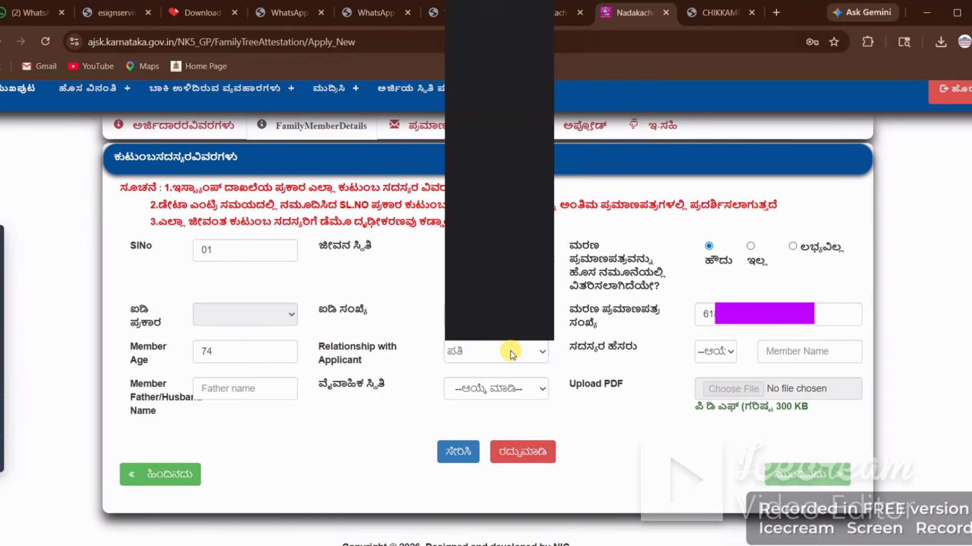
left_click(517, 354)
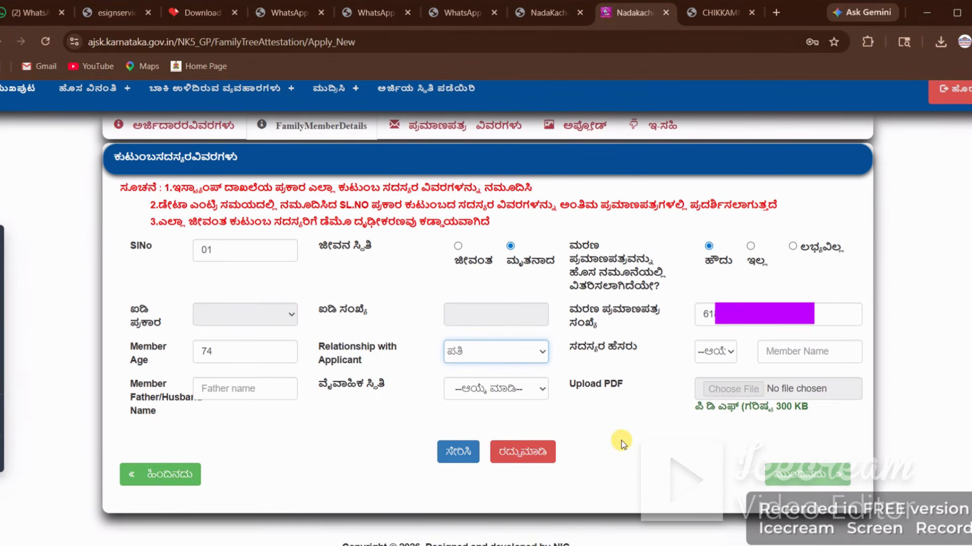
Step: Give the member title ಶ್ರೀ., fill member and father names, and set marital status ವಿವಾಹಿತ
left_click(718, 352)
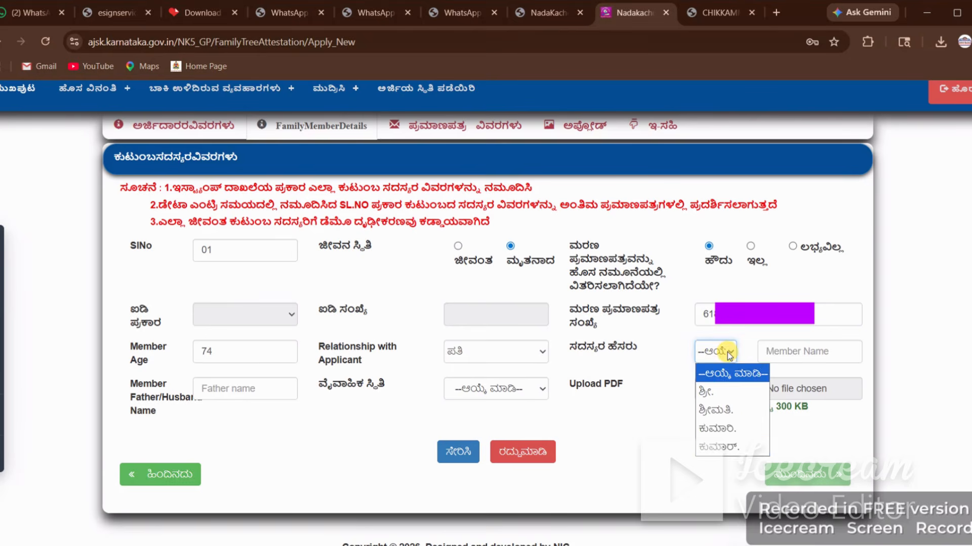
left_click(713, 394)
left_click(634, 444)
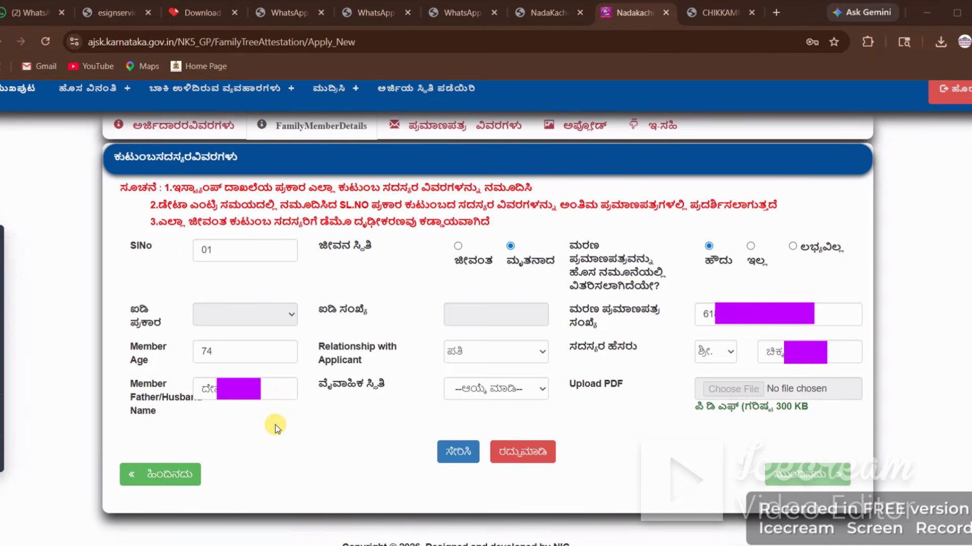
left_click(538, 392)
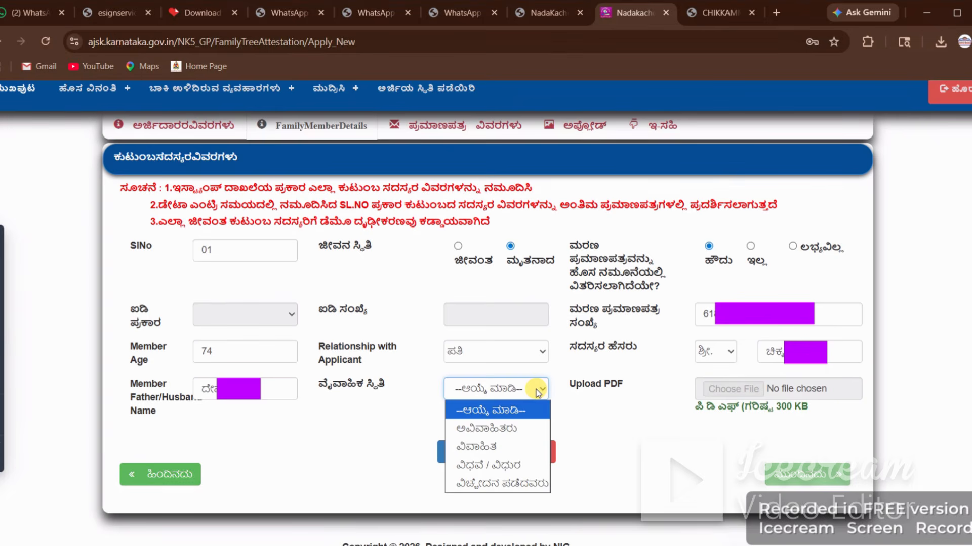
left_click(511, 448)
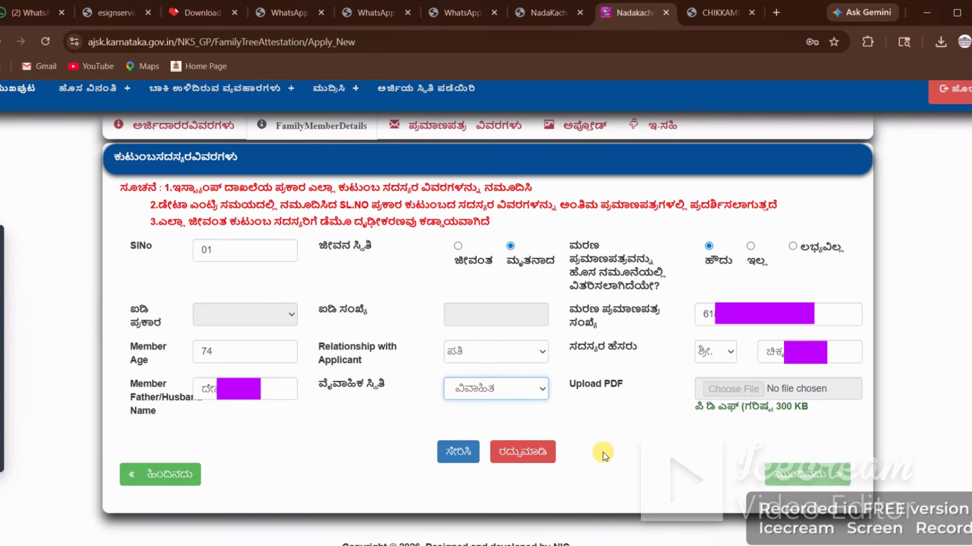
left_click(633, 421)
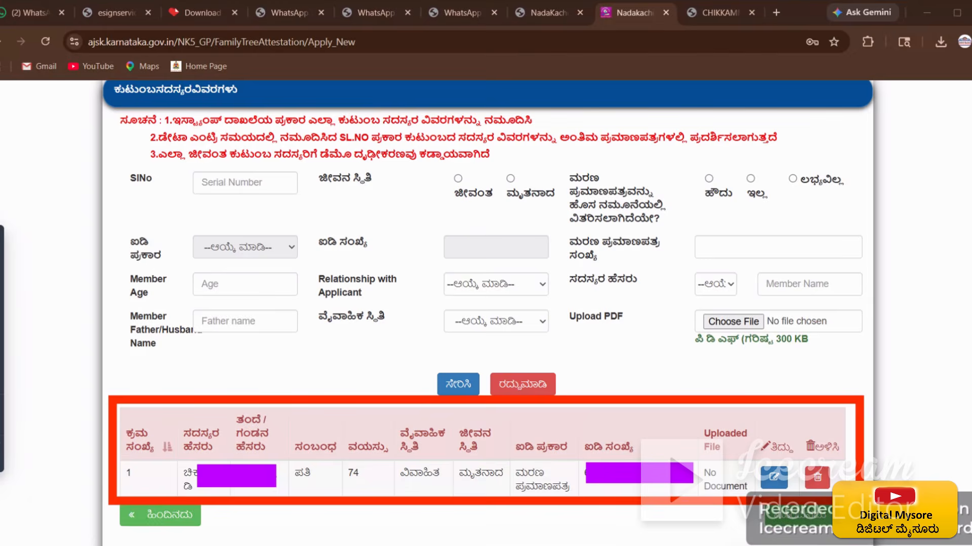
Step: Scroll back up to the empty member form, with the 74-year-old husband saved as row 1
scroll(295, 478, "up", 3)
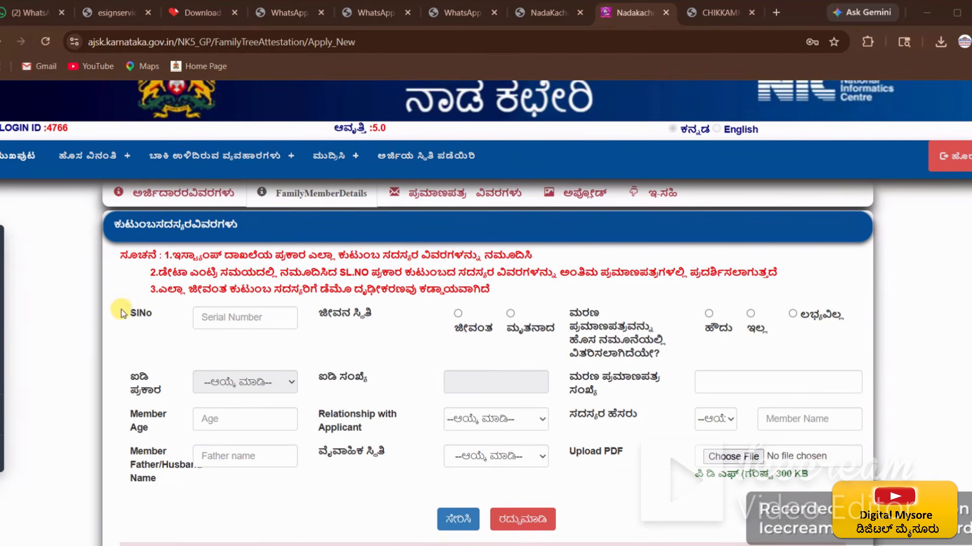
Step: Start member 02 with serial 02, living, Aadhaar available, and age 40
left_click(239, 319)
type("02")
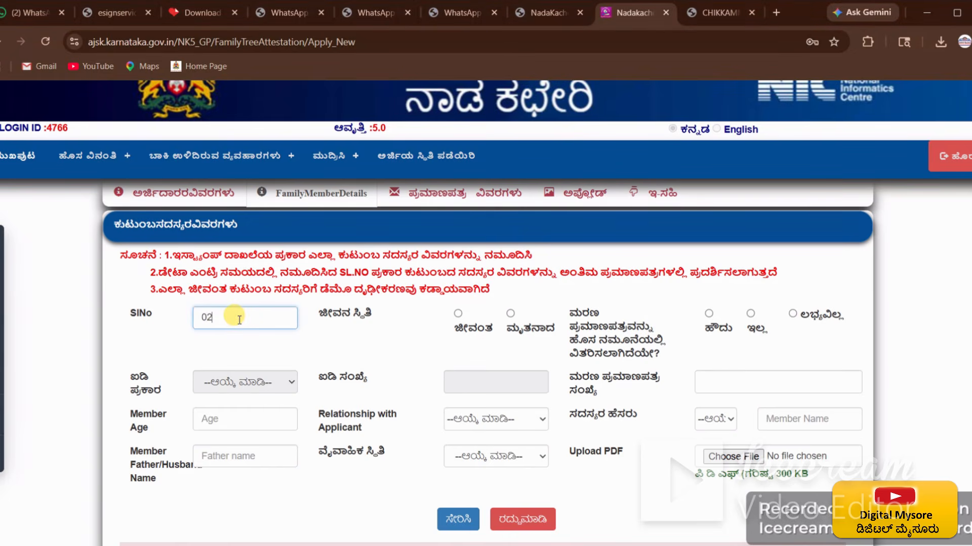
left_click(381, 340)
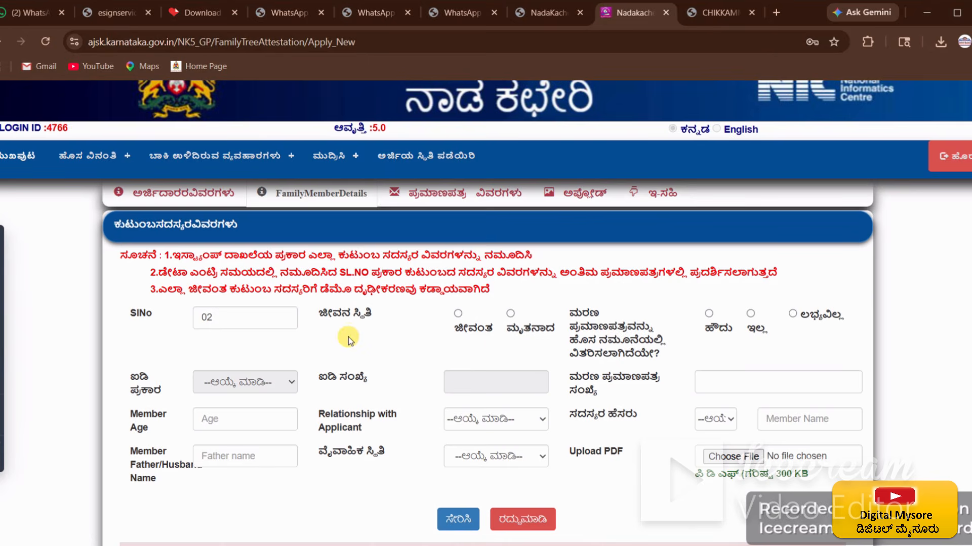
left_click(459, 314)
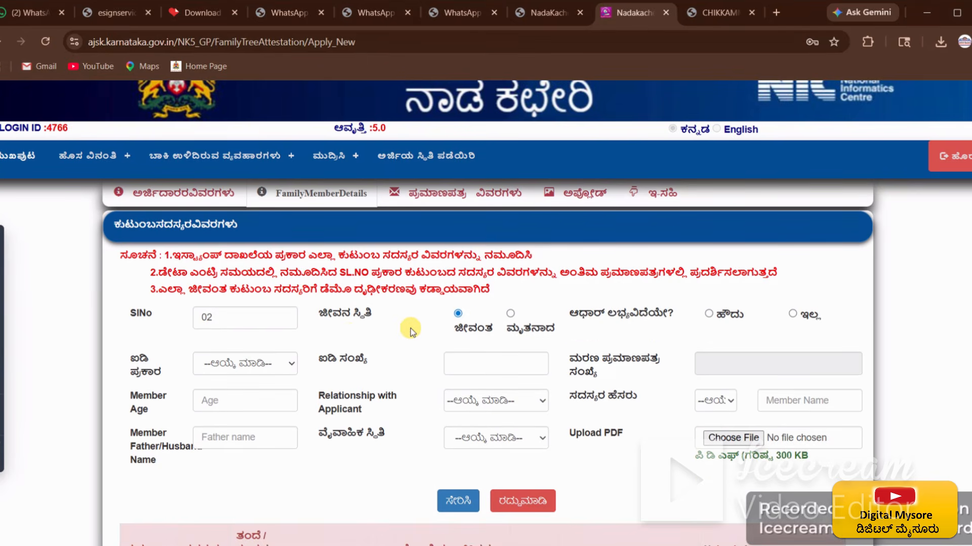
left_click(708, 314)
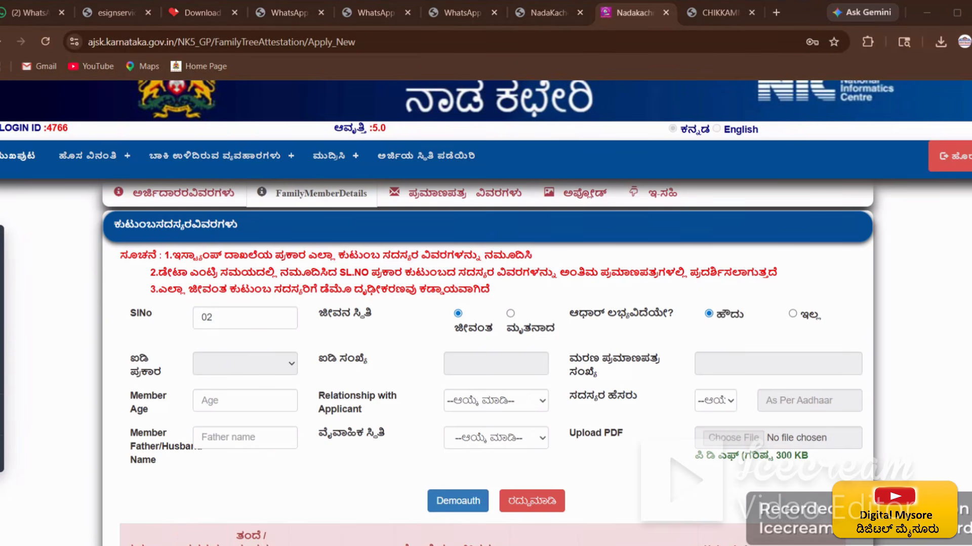
left_click(230, 390)
type("40")
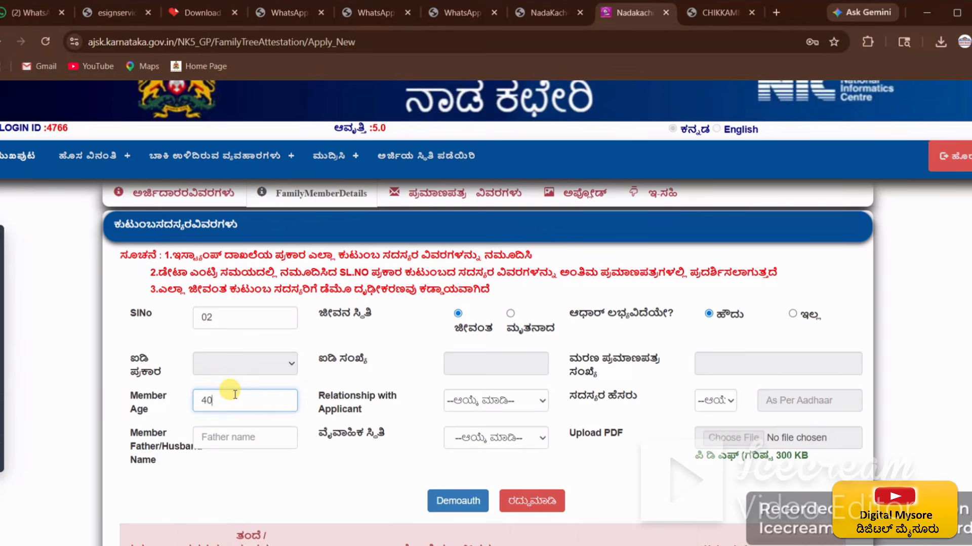
left_click(405, 422)
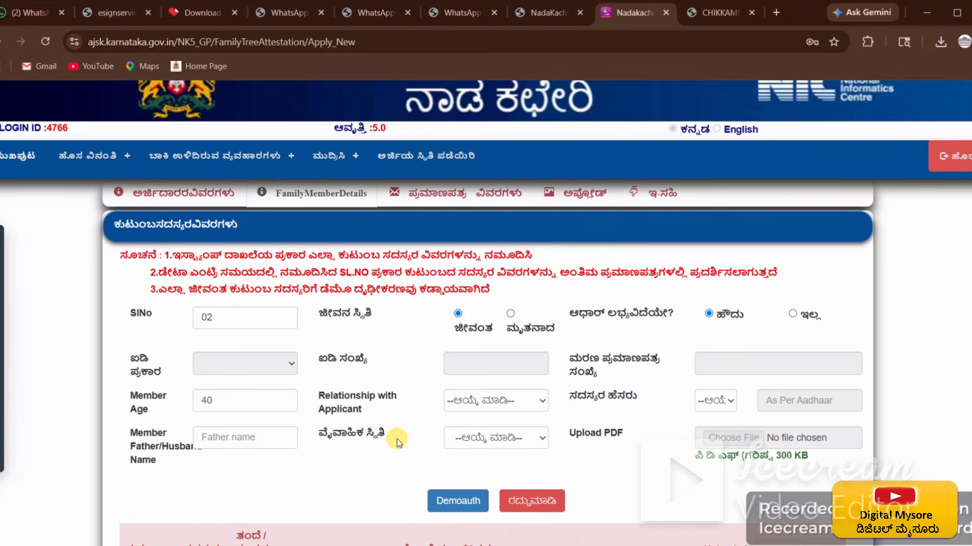
Step: Set relationship ಮಗಳು (daughter), title ಶ್ರೀಮತಿ., the father/husband name, and marital status ವಿವಾಹಿತ
left_click(512, 402)
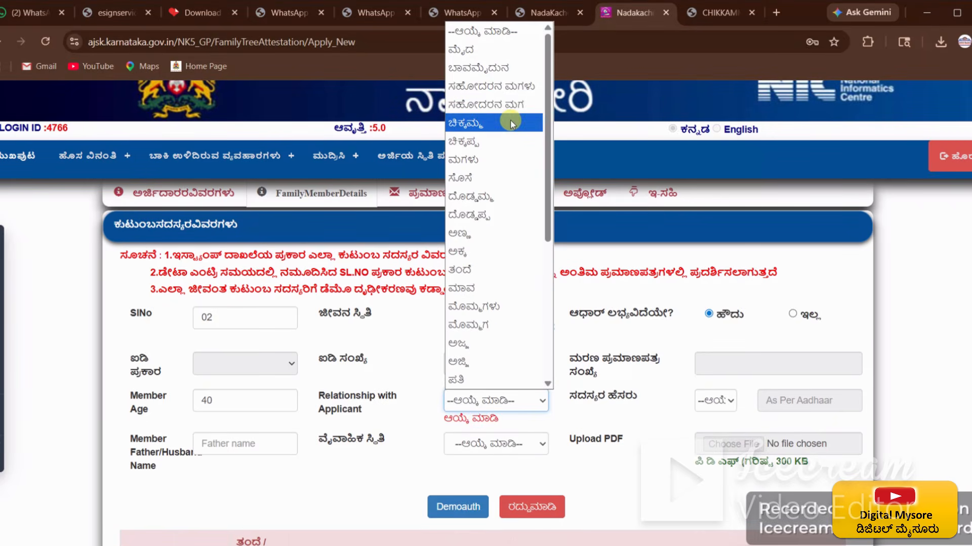
left_click(512, 161)
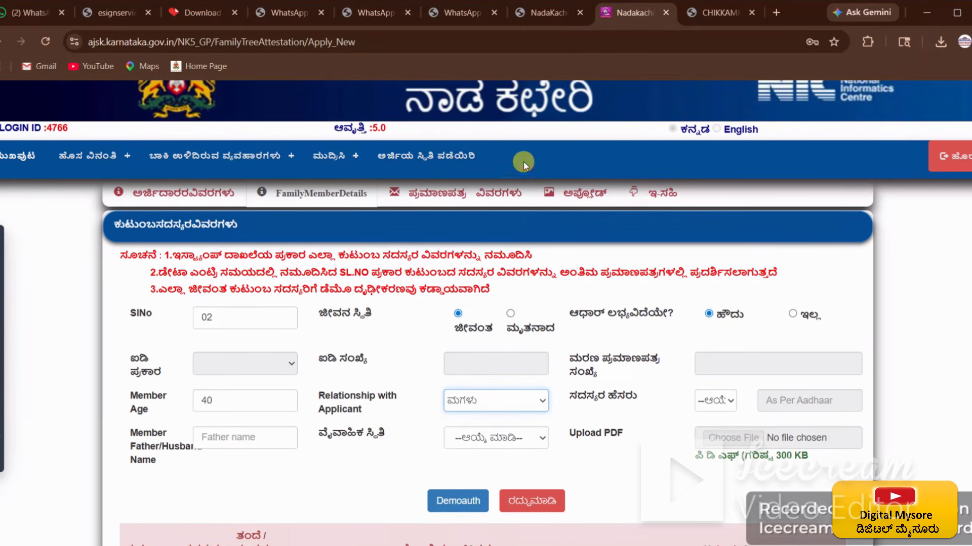
left_click(729, 401)
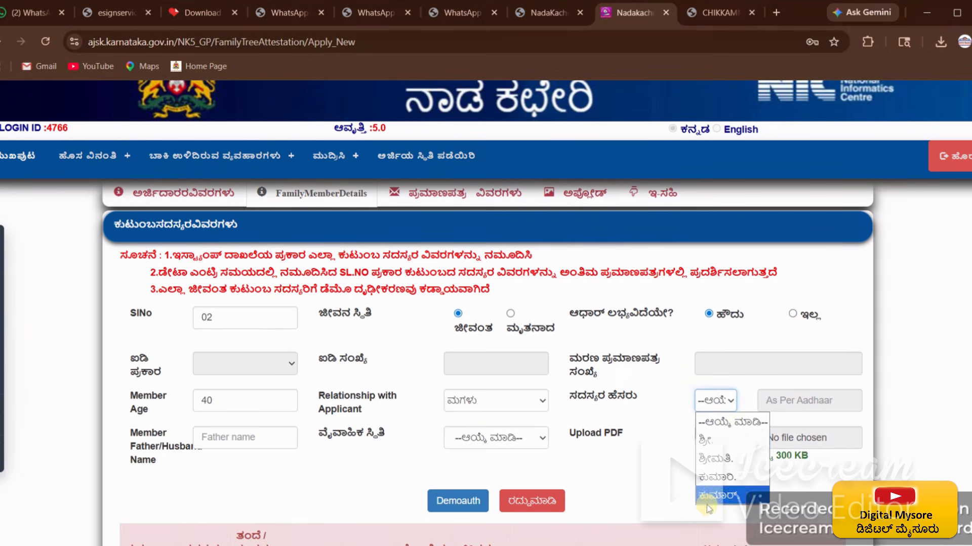
left_click(731, 459)
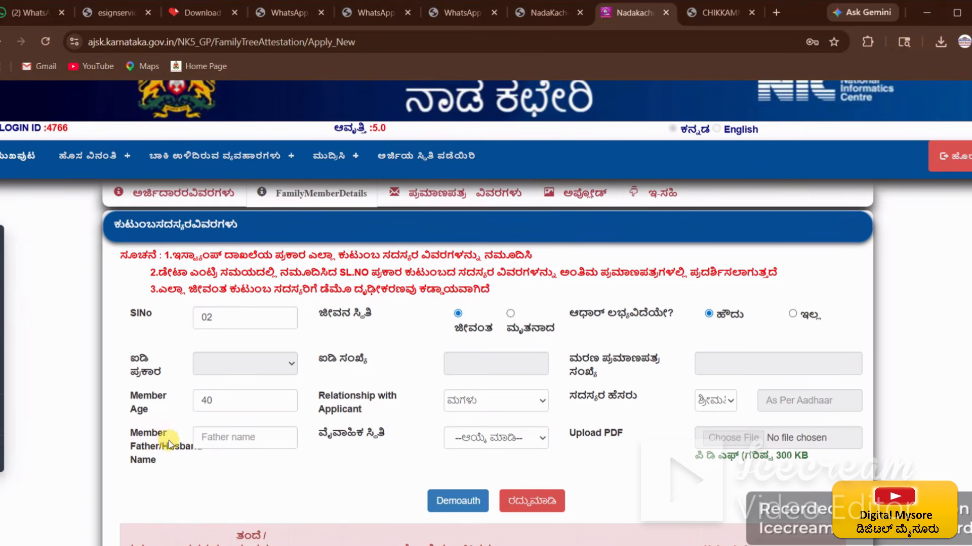
left_click(230, 438)
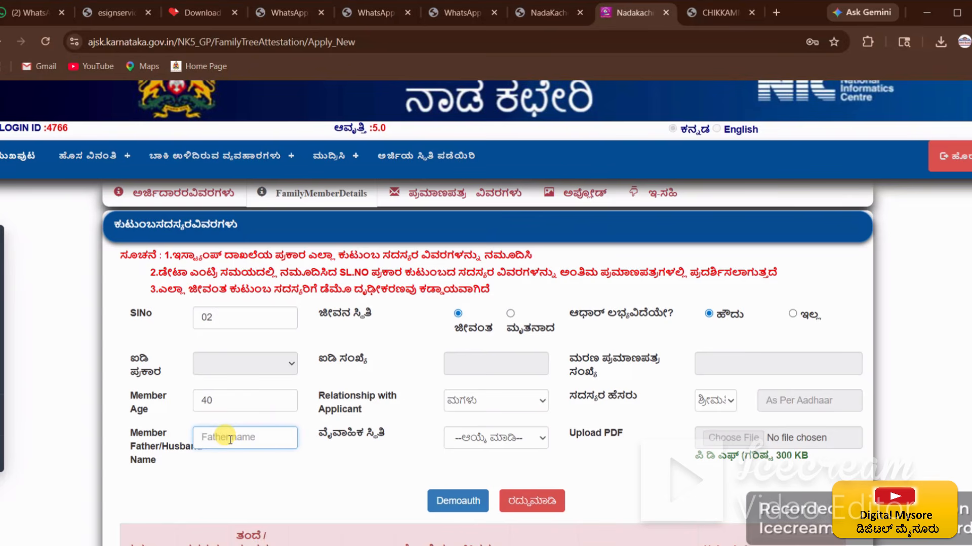
left_click(787, 400)
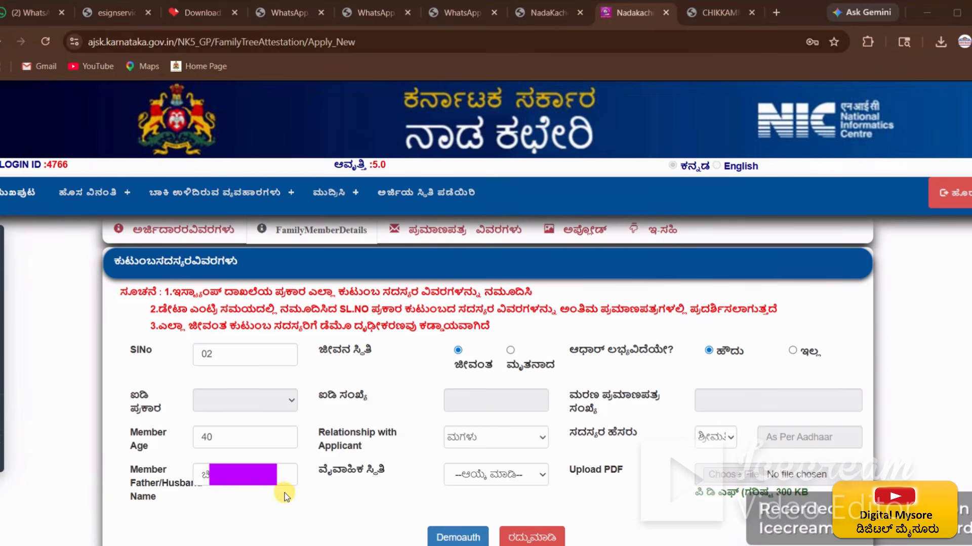
left_click(525, 475)
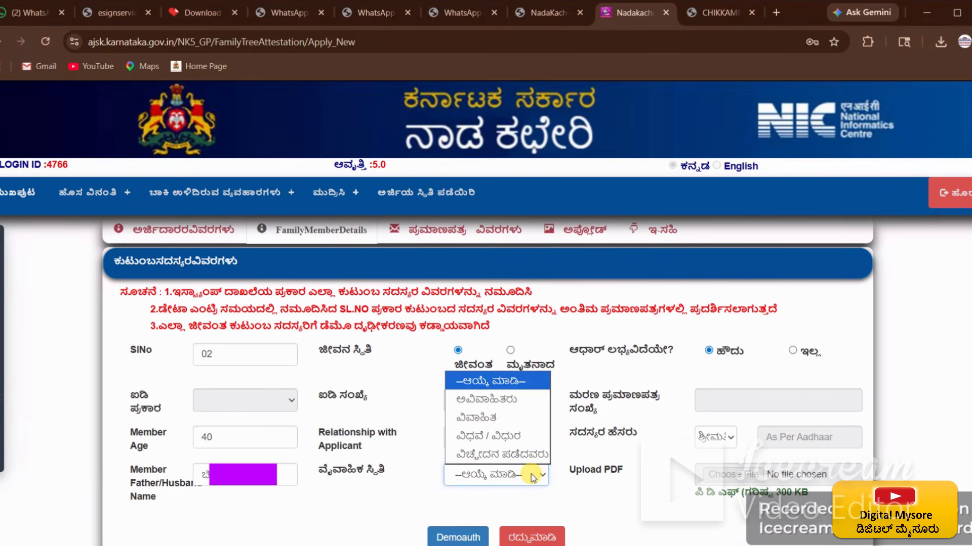
left_click(527, 419)
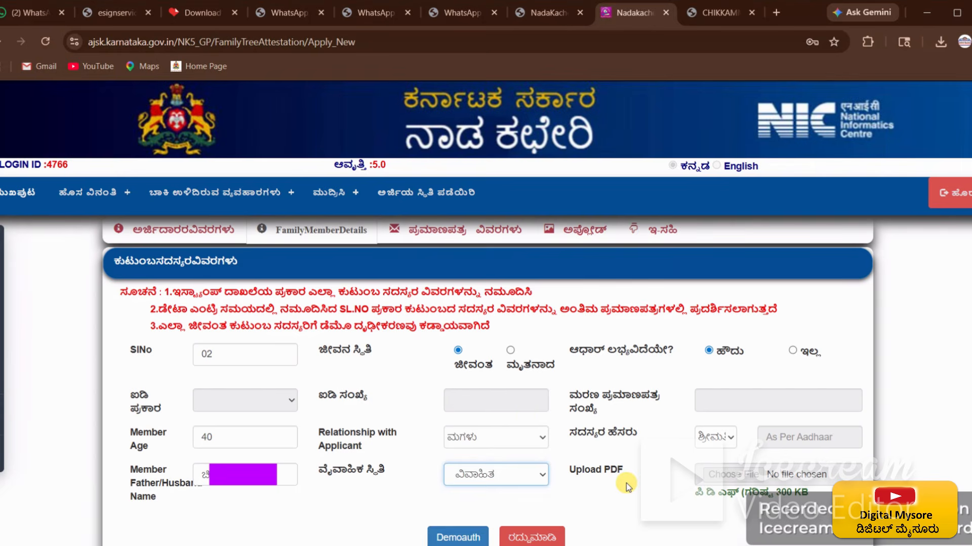
left_click(627, 487)
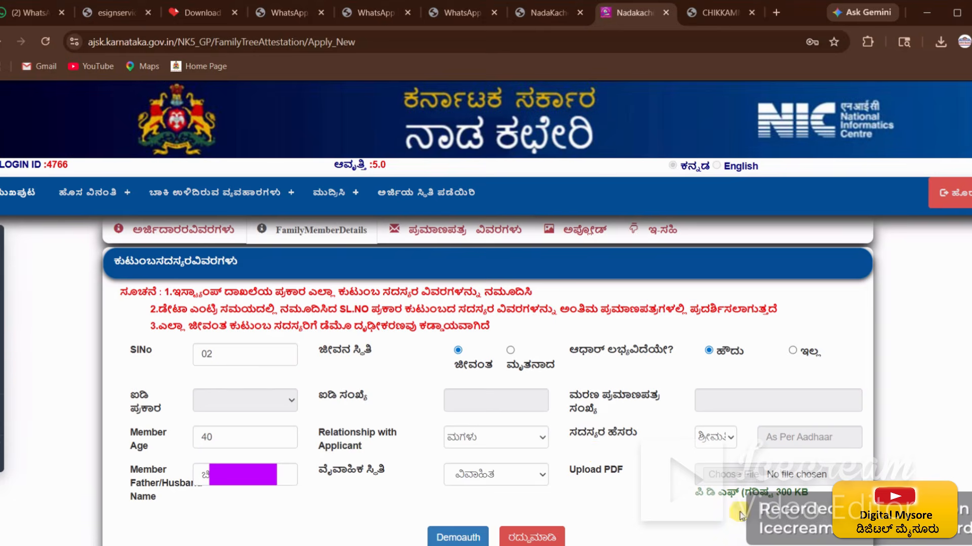
scroll(759, 536, "down", 1)
Step: Submit member 02 for Demoauth Aadhaar authentication and accept the redirect alert
left_click(463, 478)
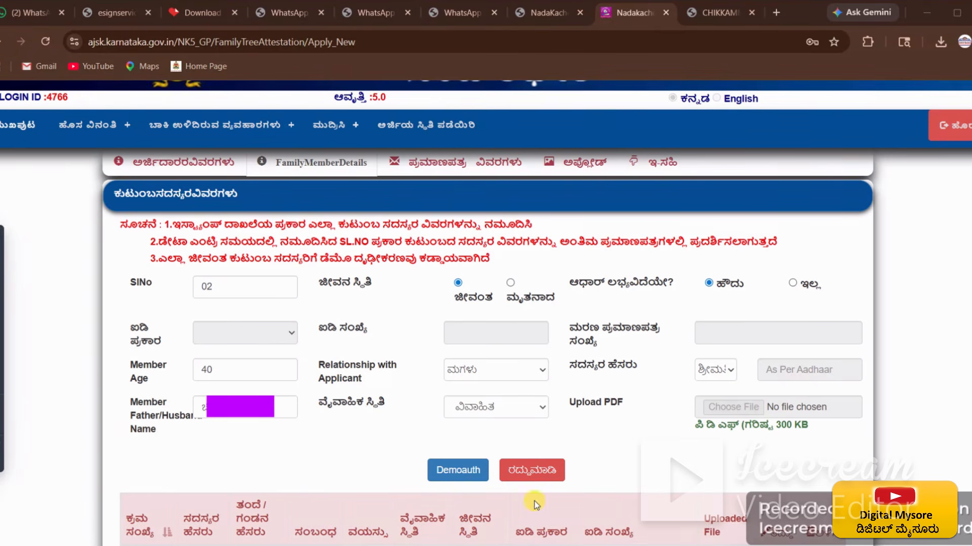
left_click(457, 472)
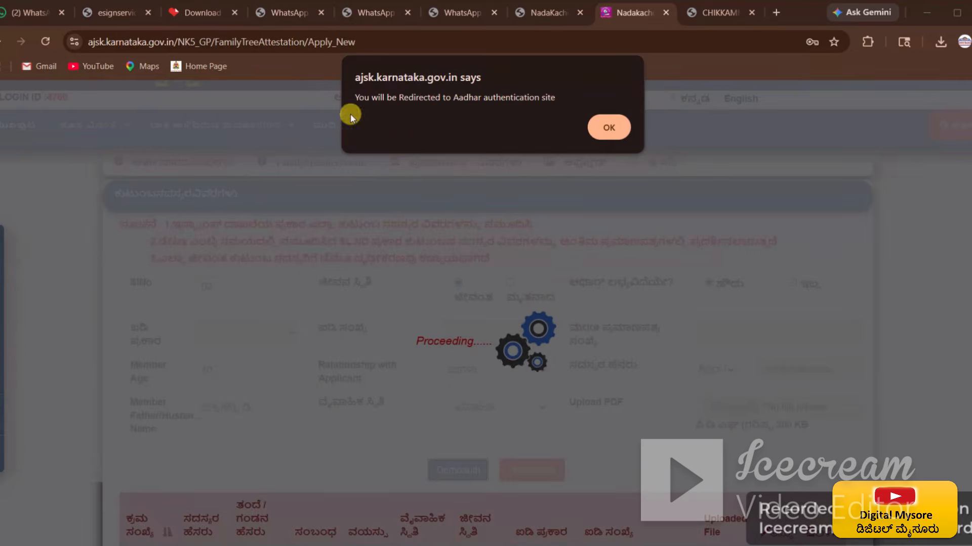
left_click(609, 129)
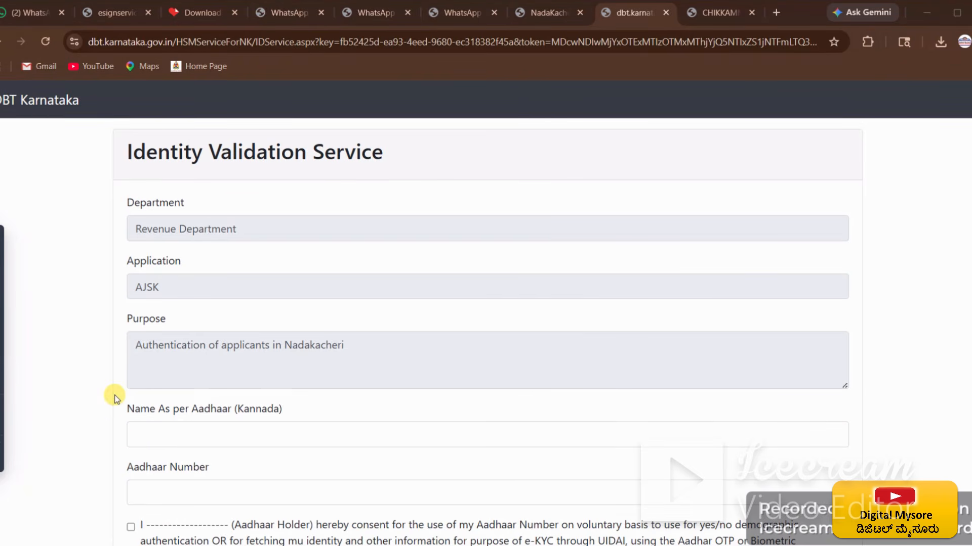
Step: Enter the member's Kannada name as per Aadhaar and Aadhaar number, give consent, and submit
mouse_move(114, 397)
left_mouse_down()
mouse_move(131, 449)
mouse_move(225, 530)
mouse_move(508, 521)
mouse_move(765, 545)
mouse_move(871, 526)
mouse_move(868, 518)
left_mouse_up()
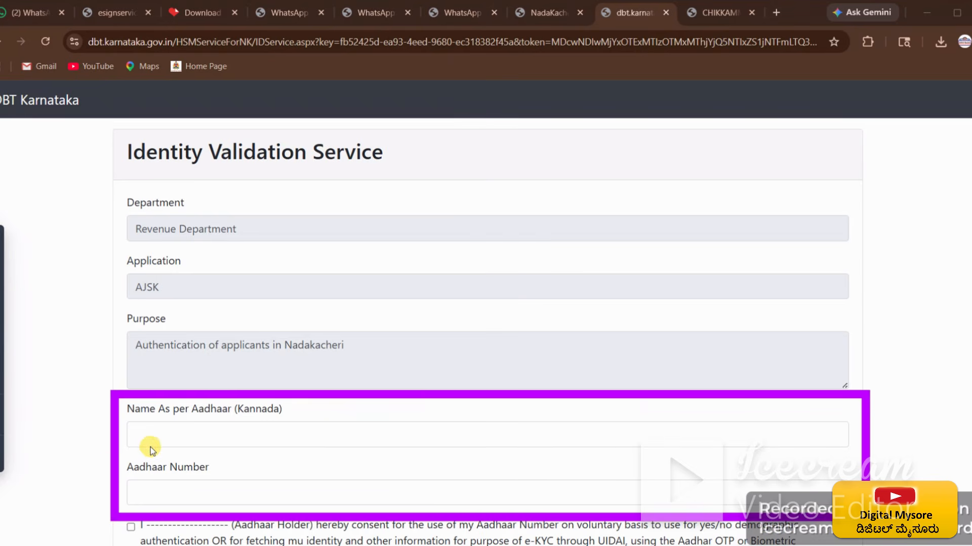
left_click(193, 442)
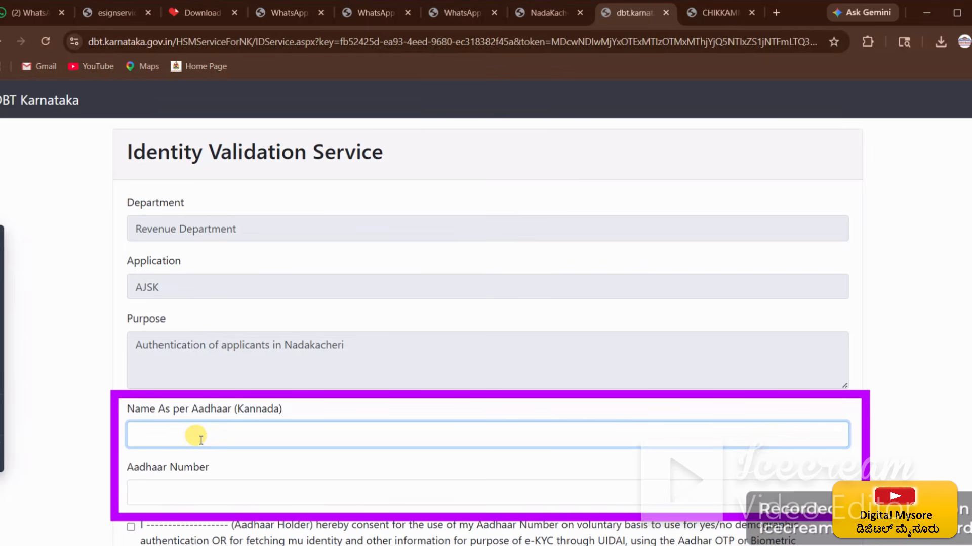
type("ಗಂಗಮ್ಮ")
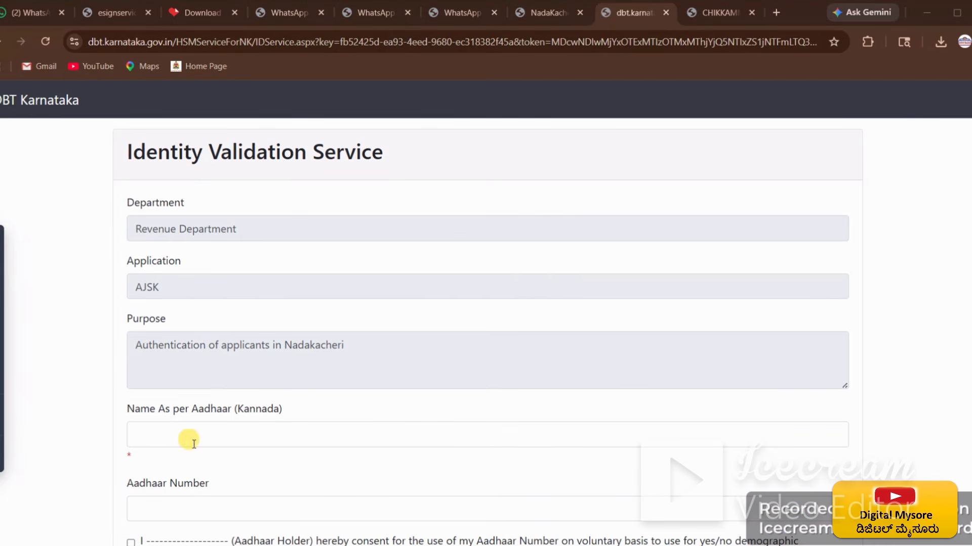
left_click(234, 428)
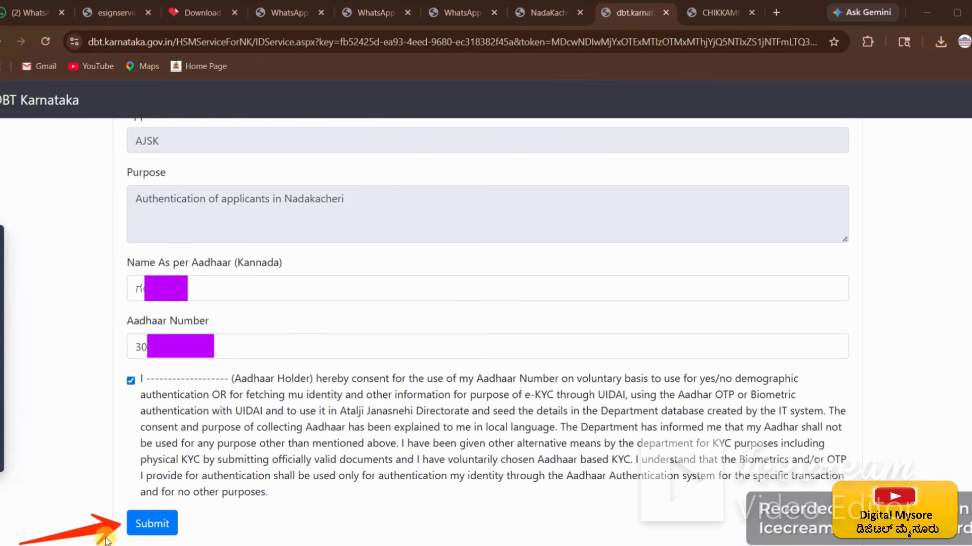
left_click(155, 526)
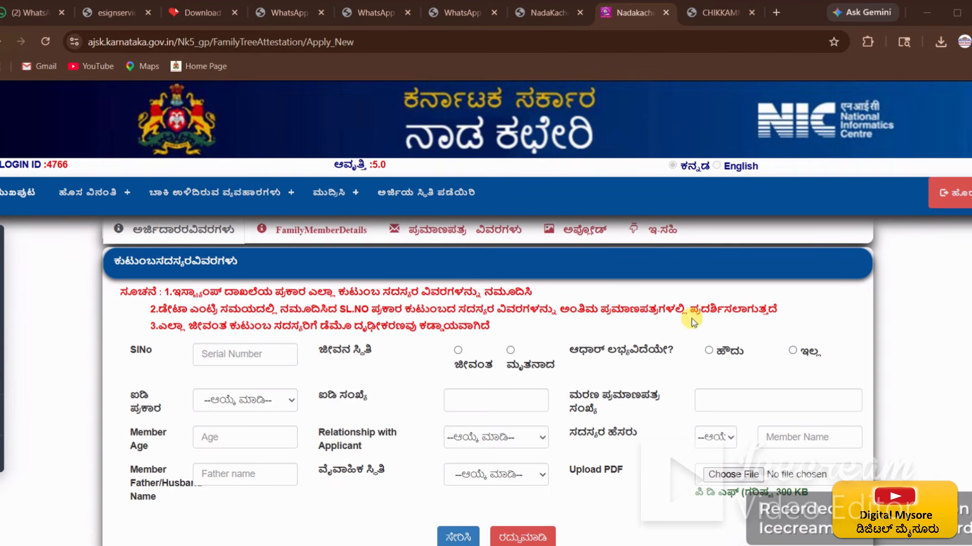
Step: Start member 03 with serial 03, marked ಜೀವಂತ (living), and Aadhaar available ಹೌದು
scroll(485, 354, "down", 1)
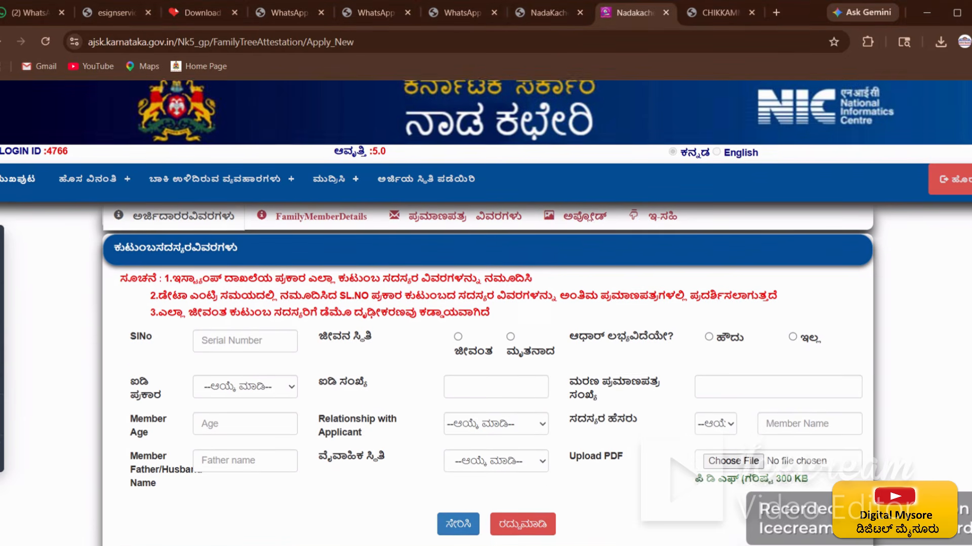
scroll(485, 354, "up", 1)
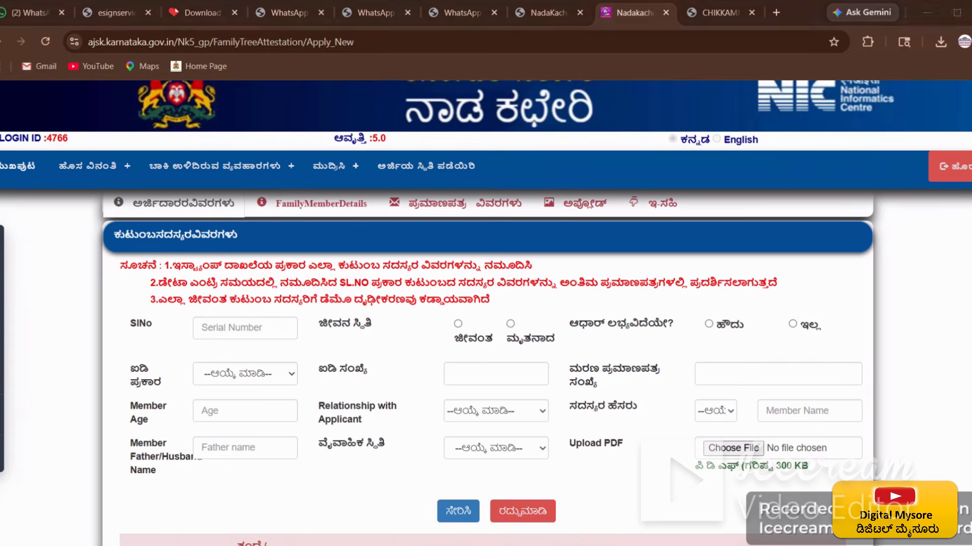
scroll(485, 303, "down", 3)
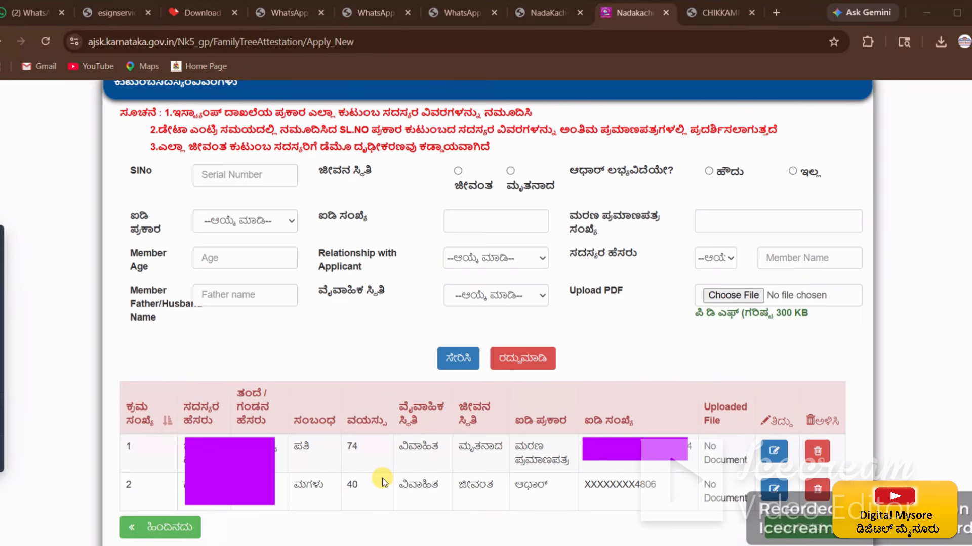
left_click(231, 176)
type("03")
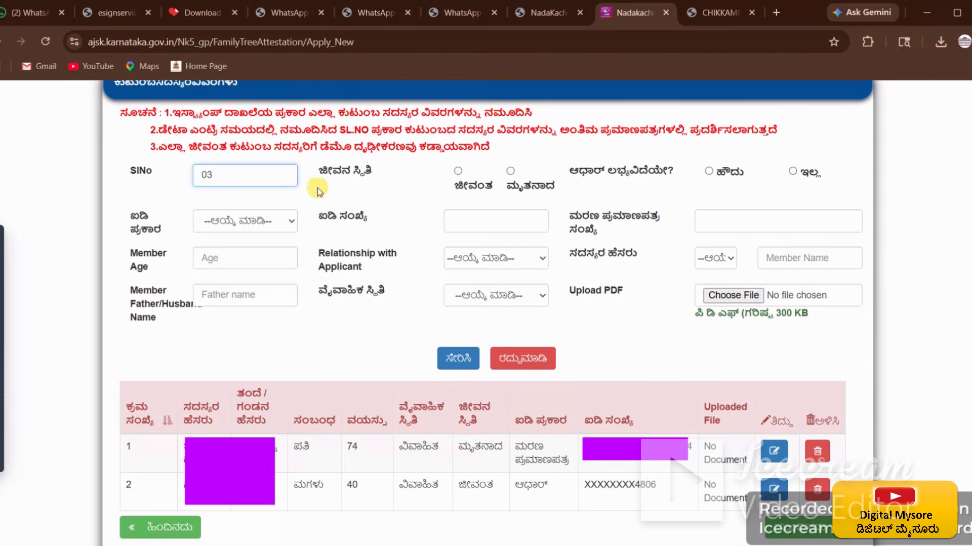
left_click(366, 199)
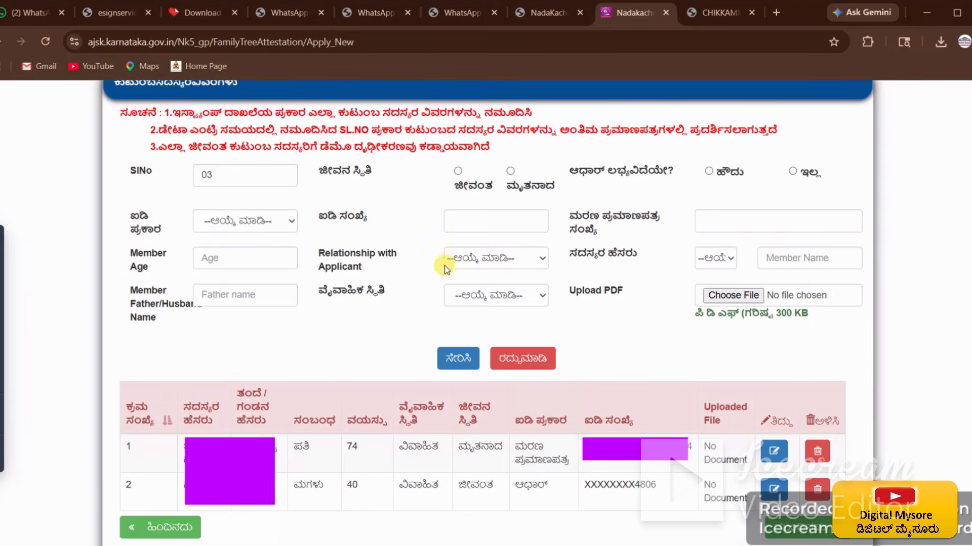
left_click(458, 172)
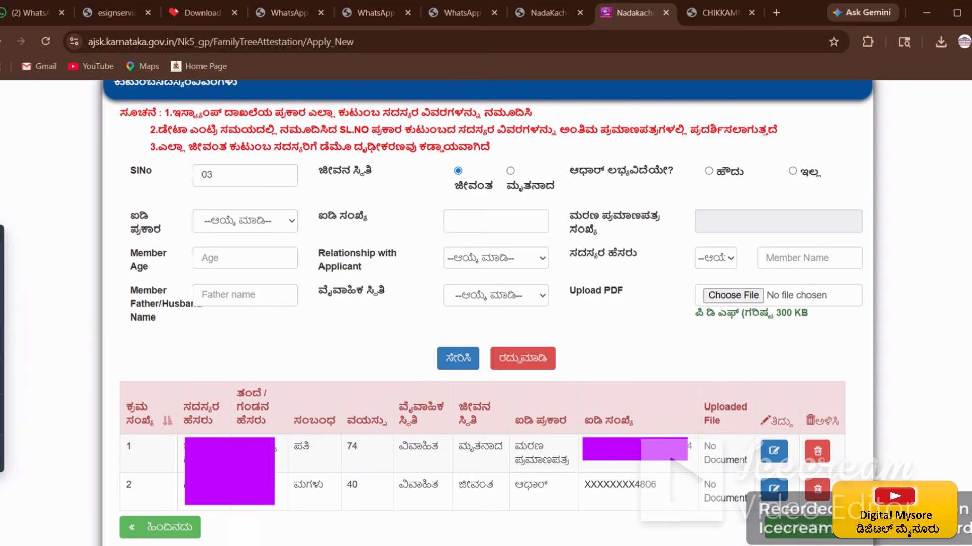
scroll(356, 363, "up", 3)
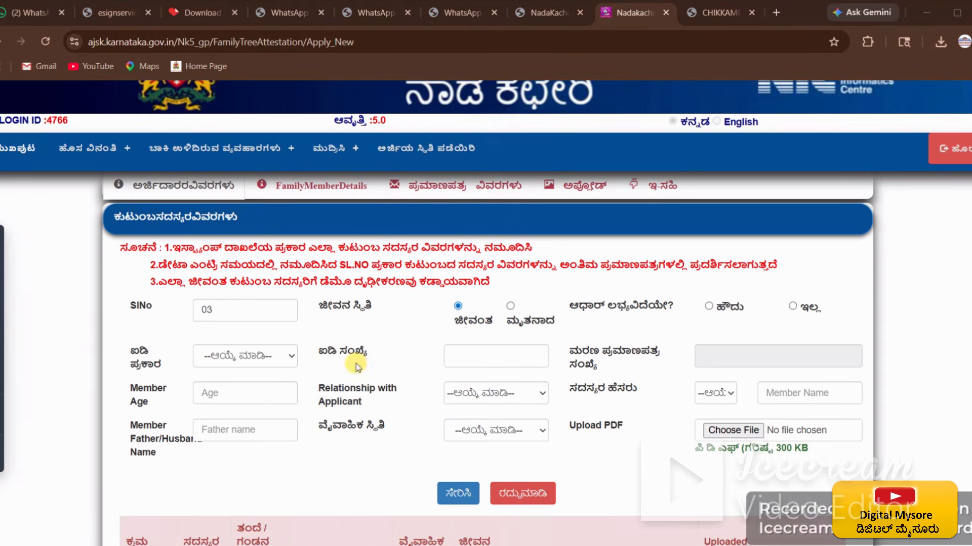
left_click(708, 307)
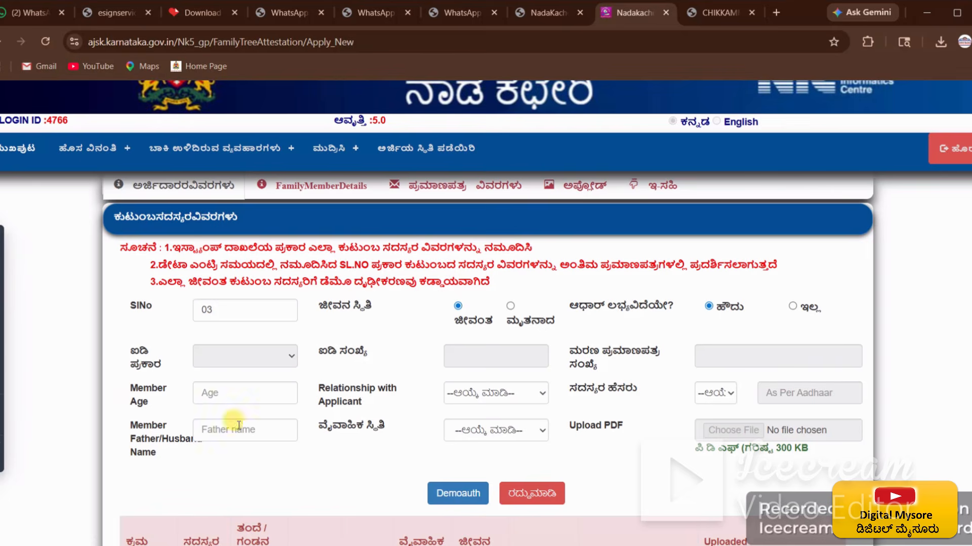
Step: Give member 03 age 37 and relationship ಮಗ (son)
left_click(214, 386)
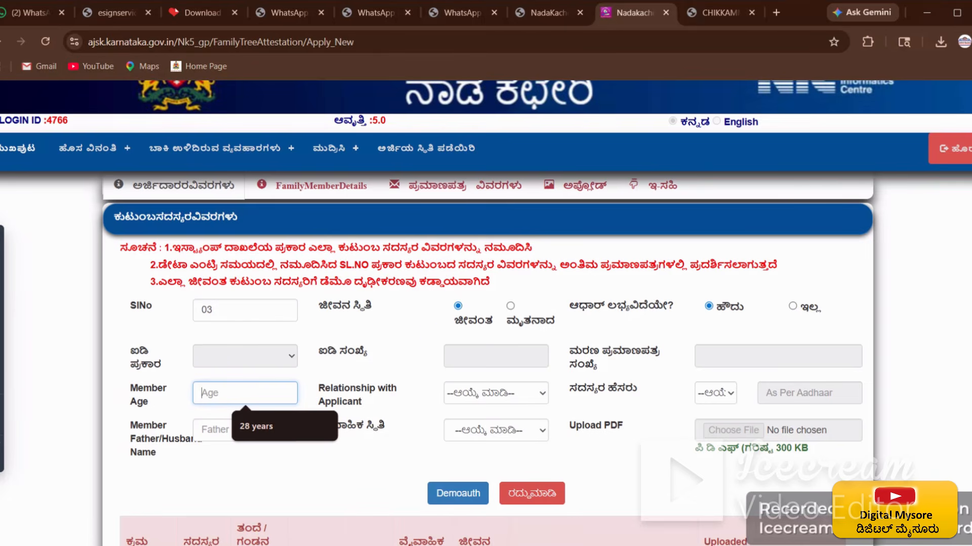
type("37")
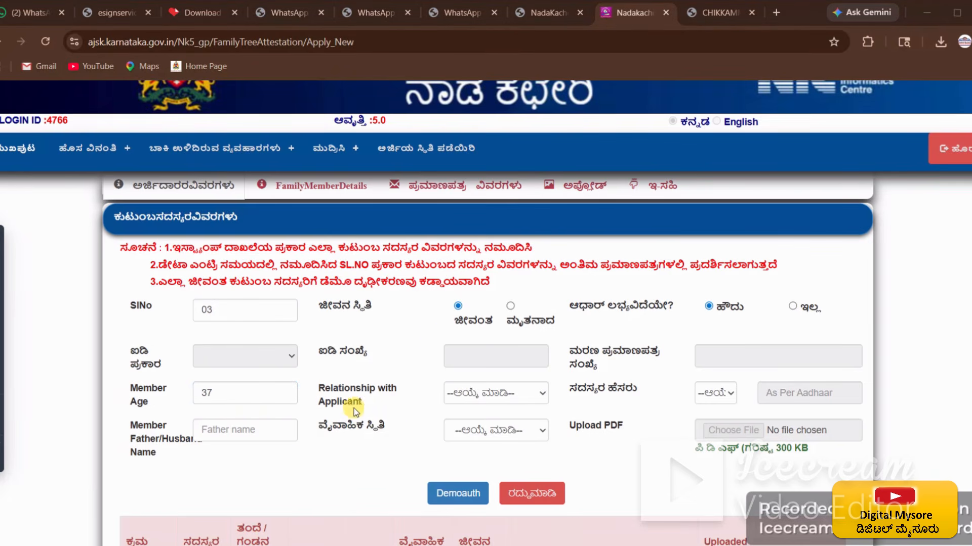
left_click(511, 394)
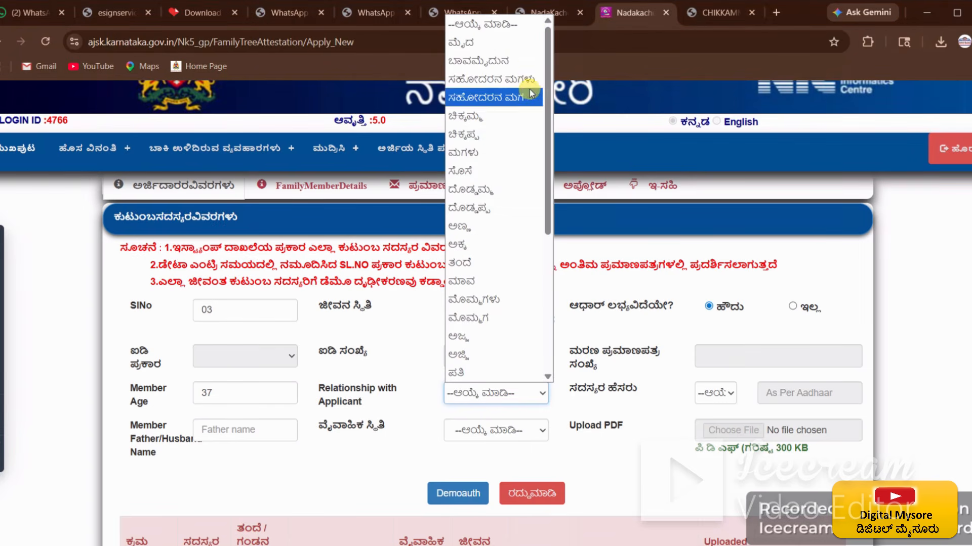
scroll(519, 278, "down", 1)
scroll(519, 278, "down", 3)
left_click(486, 318)
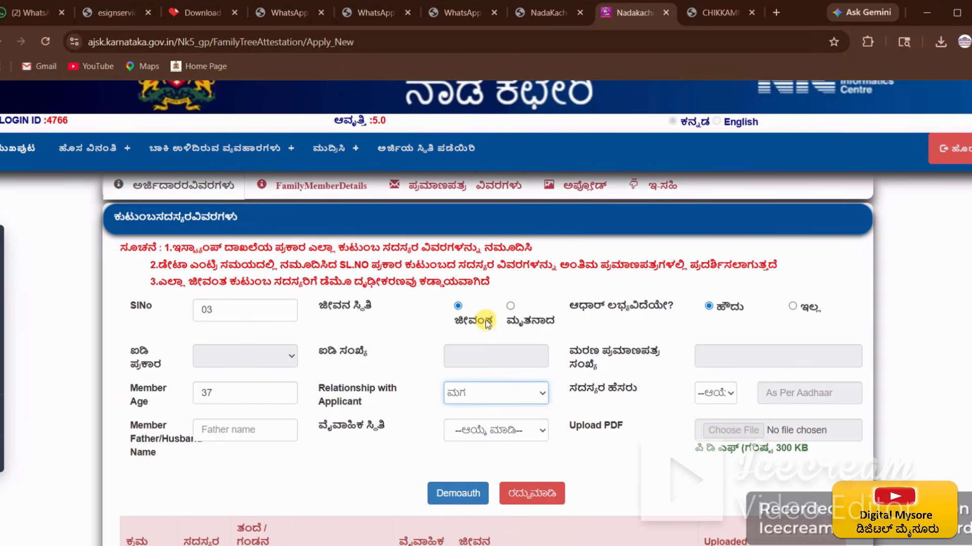
left_click(635, 445)
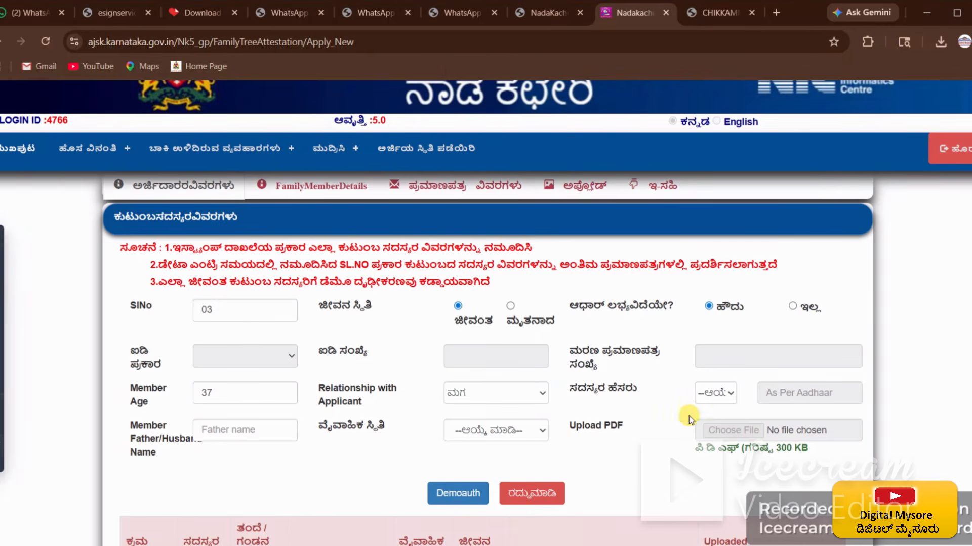
Step: Set member 03's title to ಶ್ರೀ., fill the father/husband name, and mark ವಿವಾಹಿತ (married)
left_click(726, 393)
left_click(724, 428)
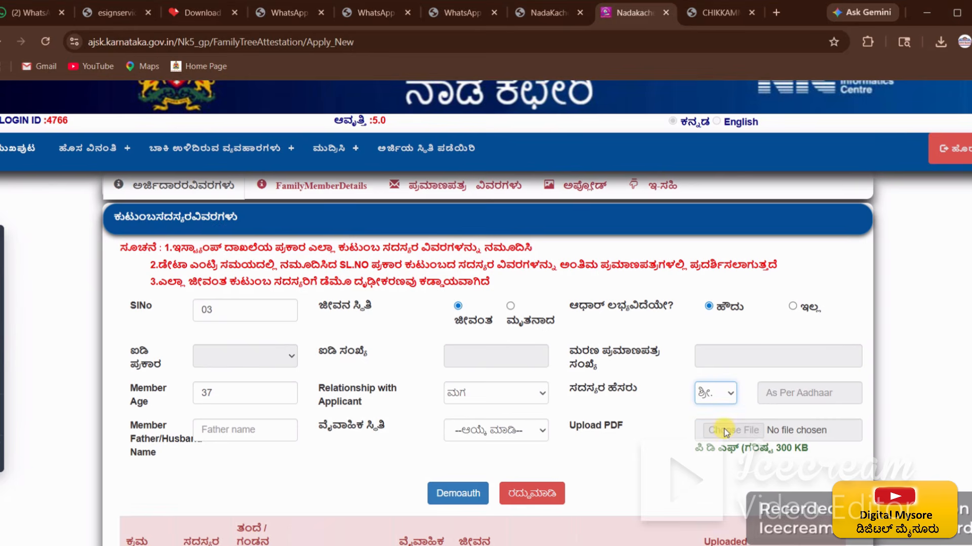
left_click(652, 448)
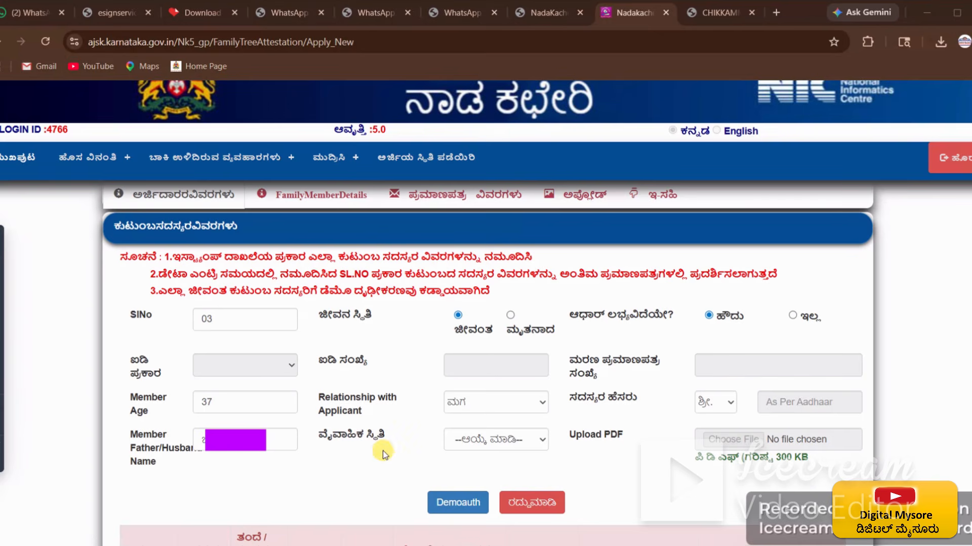
left_click(529, 441)
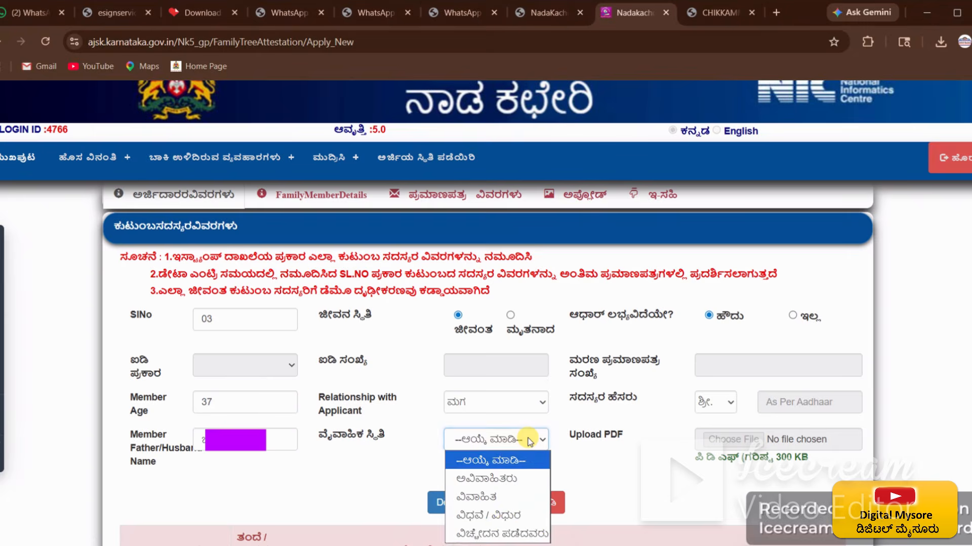
left_click(506, 496)
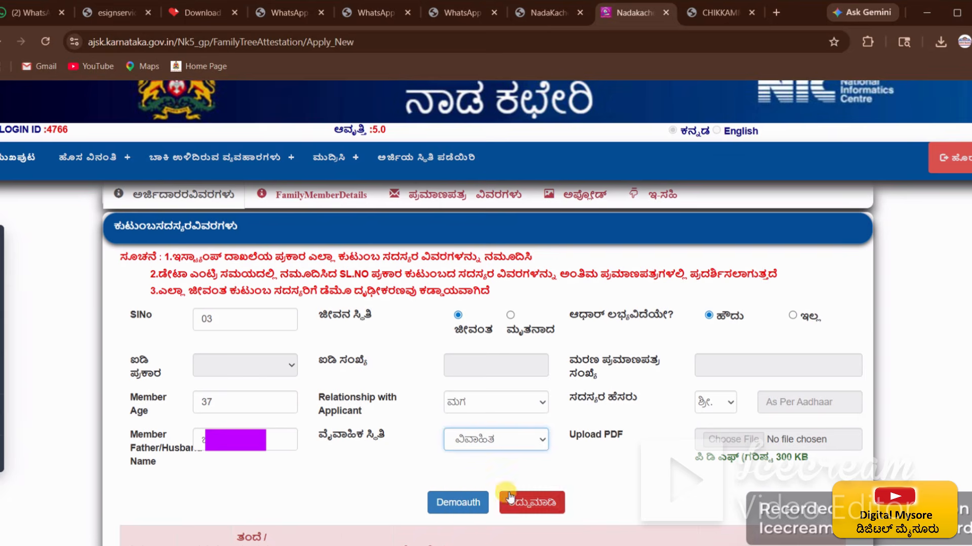
left_click(636, 464)
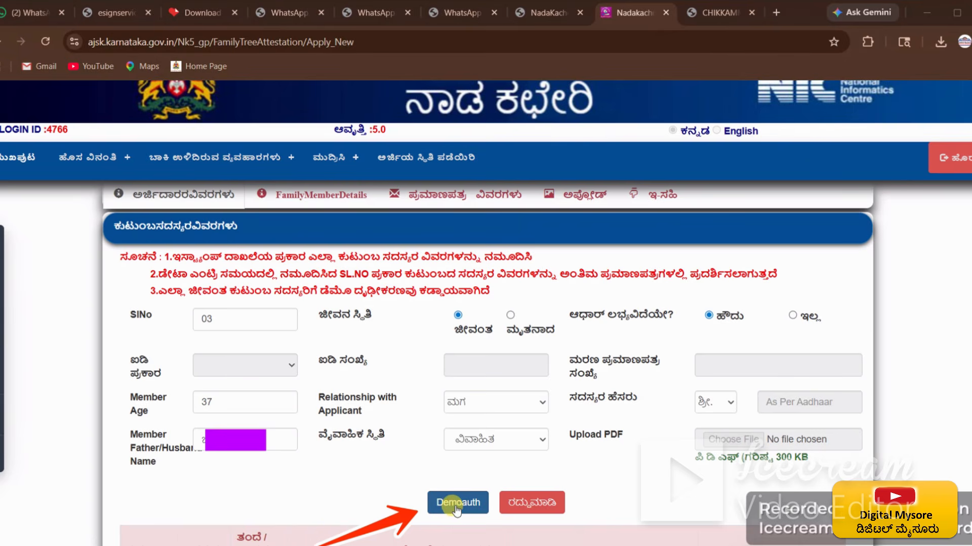
Step: Run Demoauth for member 03, accept the redirect, give consent, and submit the Aadhaar details
left_click(431, 502)
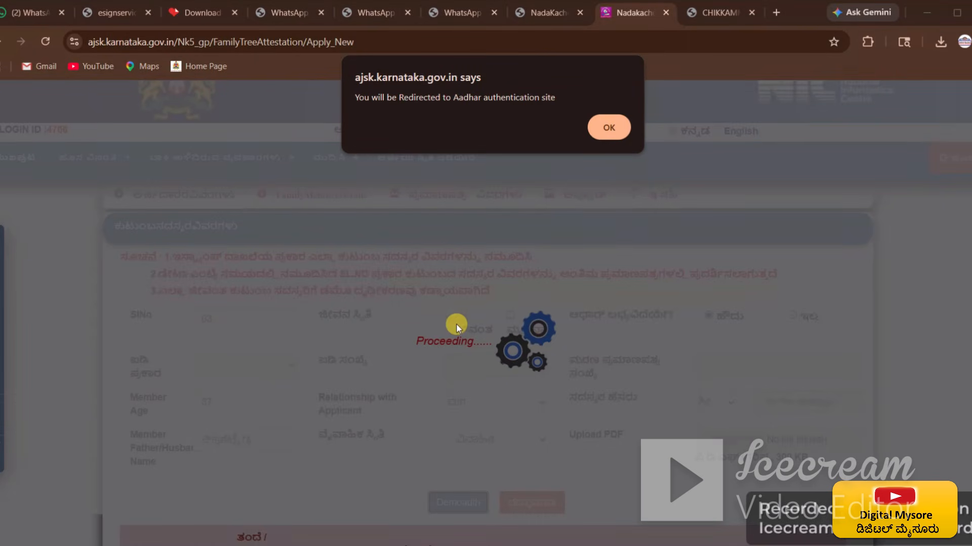
left_click(609, 128)
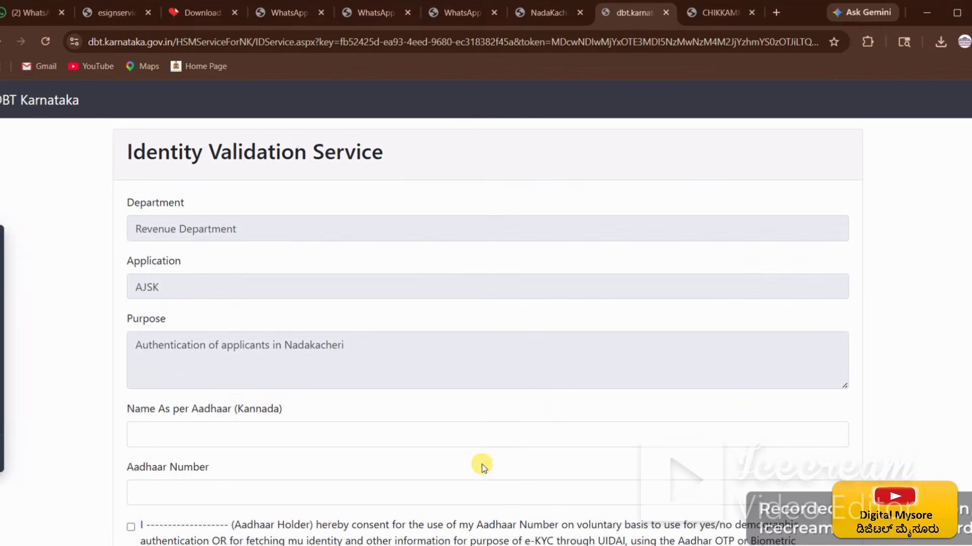
scroll(559, 405, "down", 1)
scroll(561, 411, "down", 3)
scroll(557, 403, "up", 3)
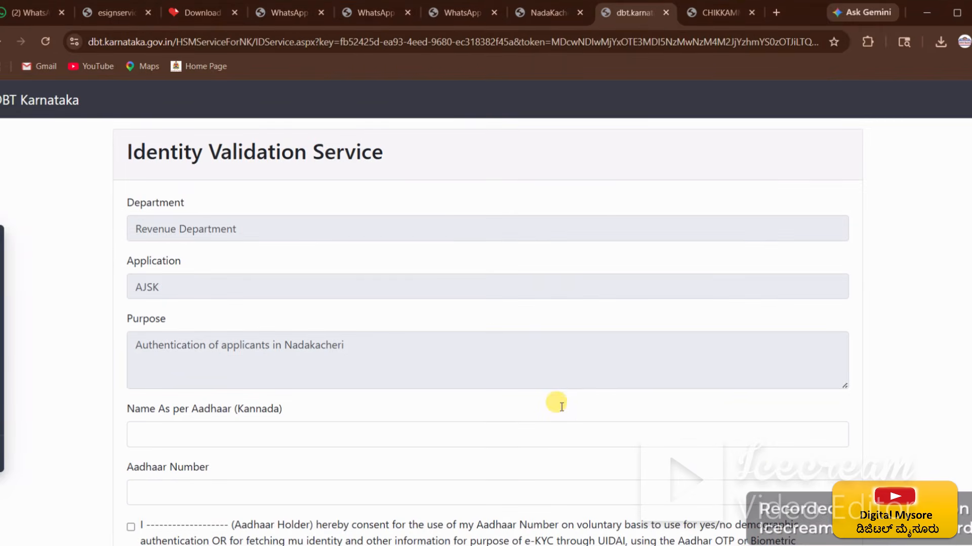
scroll(559, 405, "down", 1)
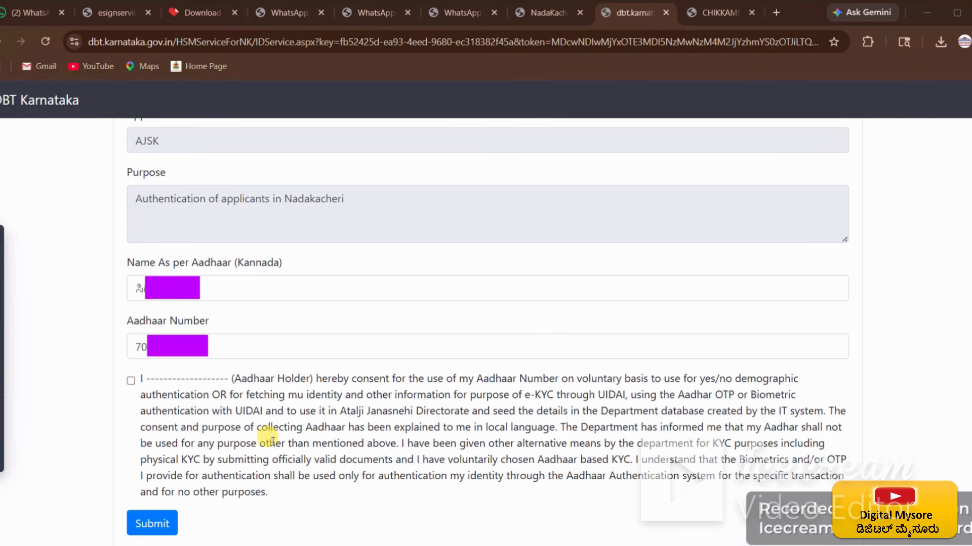
left_click(130, 382)
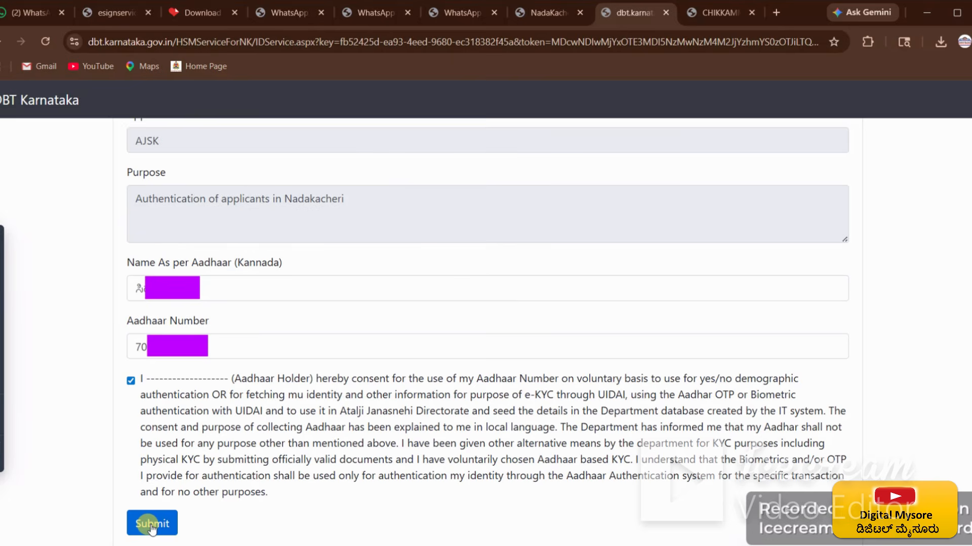
left_click(167, 526)
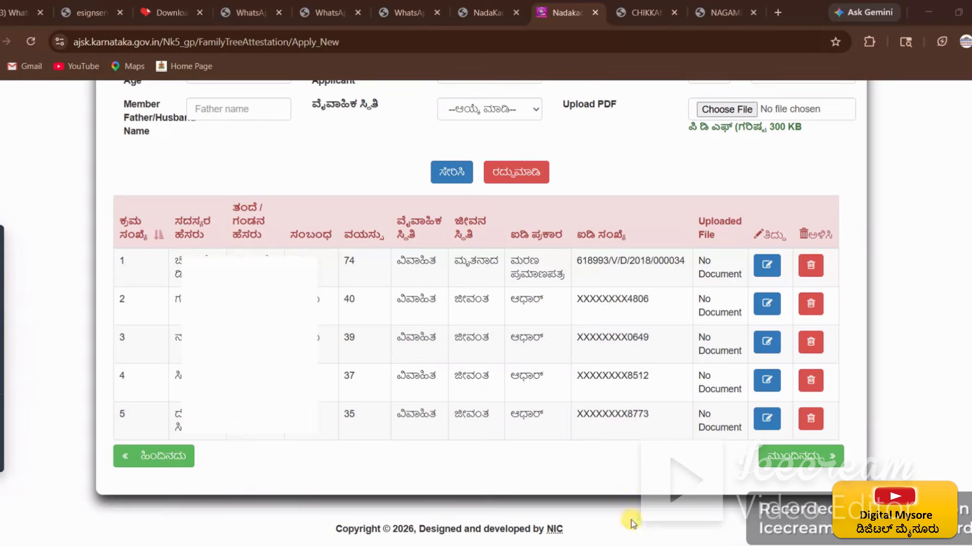
Step: Scroll through the members table, which now lists five family members
scroll(439, 463, "up", 2)
scroll(405, 431, "down", 2)
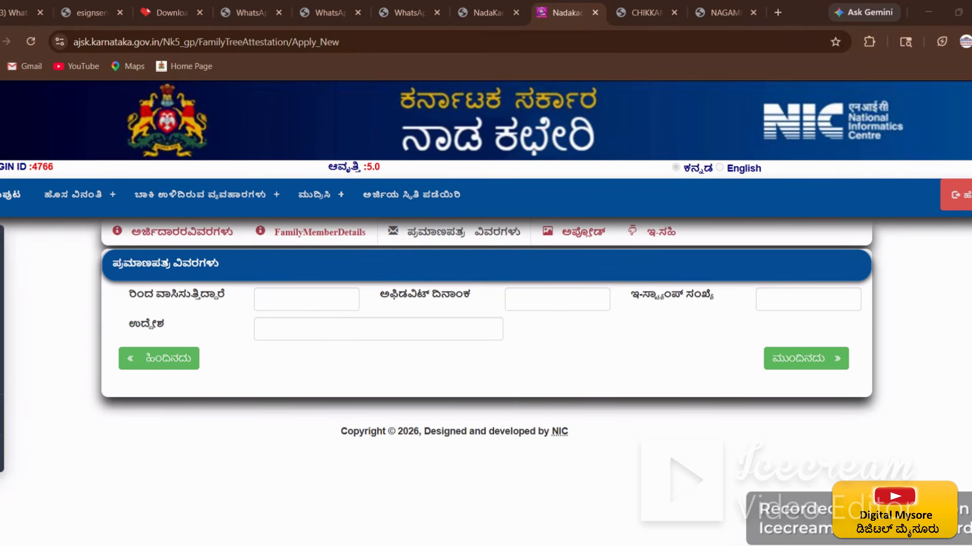
Step: Fill residing-since date 01/03/19, affidavit date, e-stamp number and purpose, then proceed to uploads
type("01/")
type("03/19")
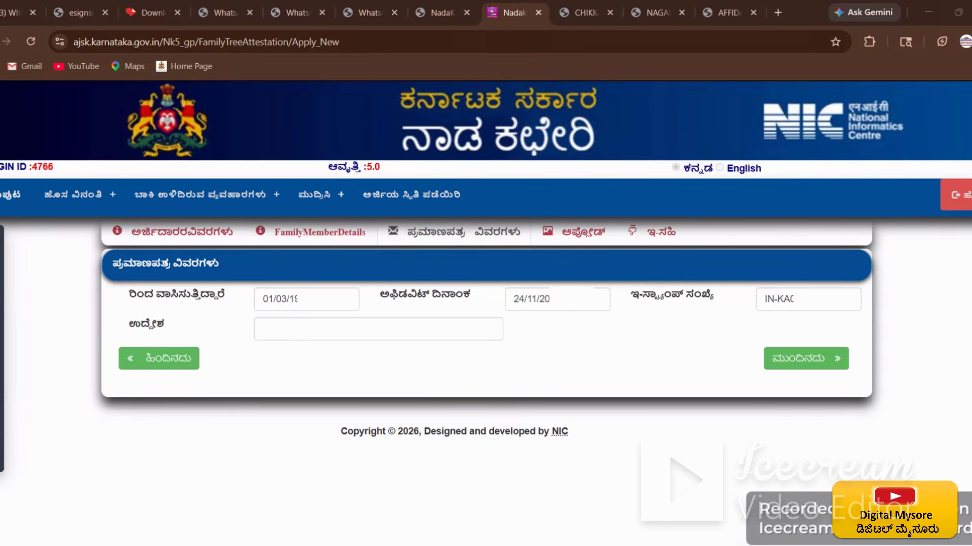
left_click(316, 329)
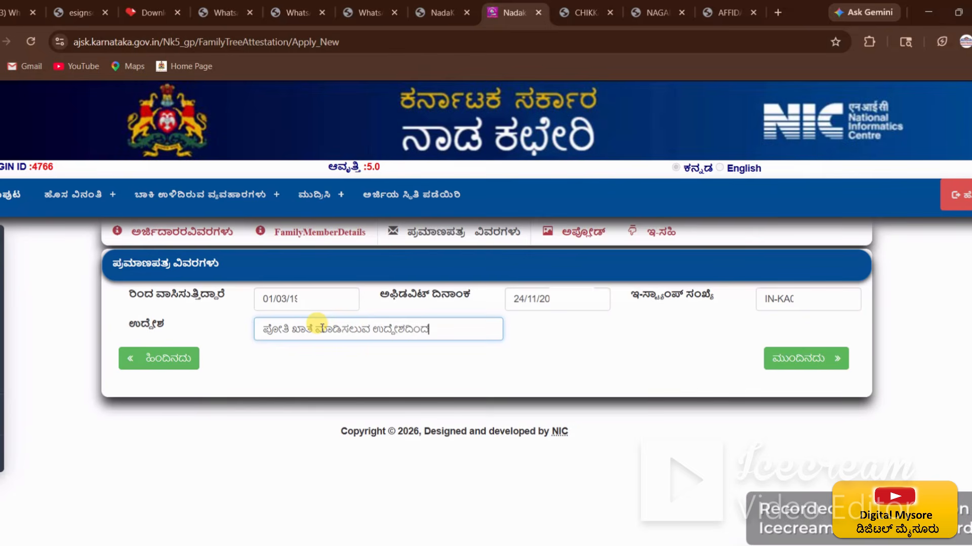
left_click(554, 359)
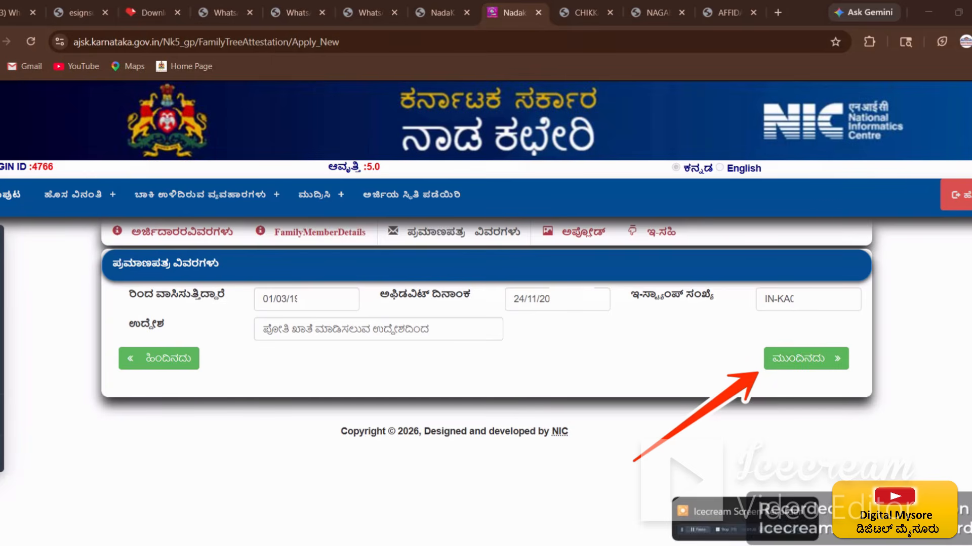
left_click(805, 359)
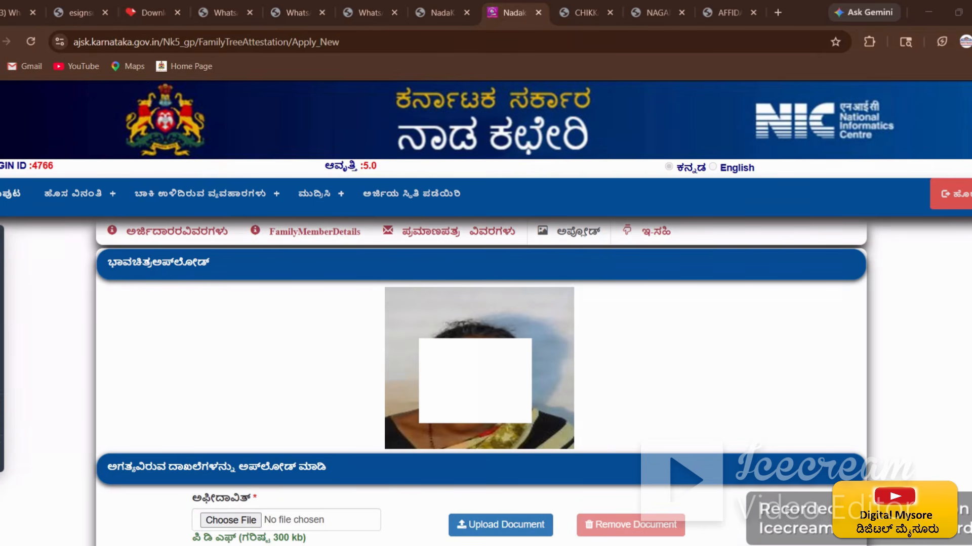
Step: Choose a file for the ಅಫಿಡವಿಟ್ slot, browsing the Pictures folder in compact list view
scroll(342, 504, "down", 4)
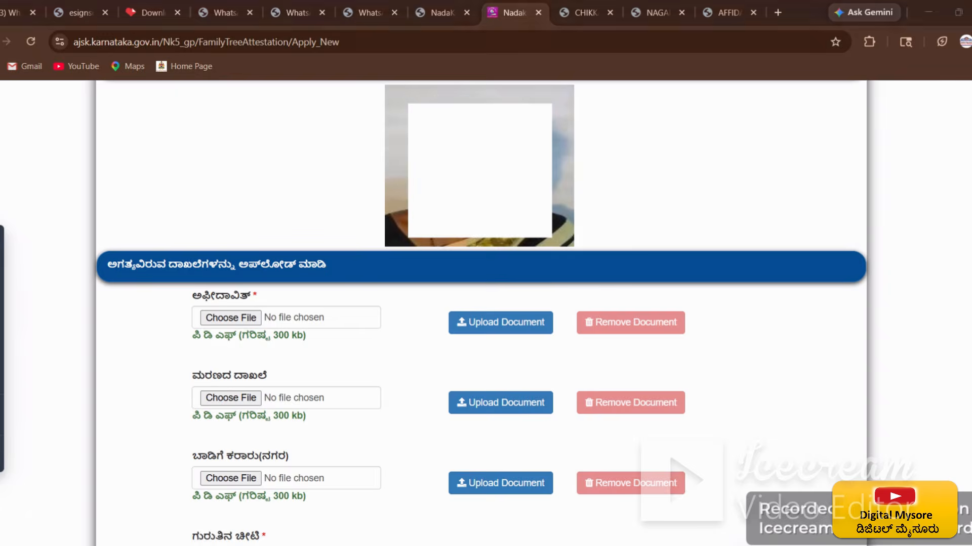
scroll(525, 263, "down", 4)
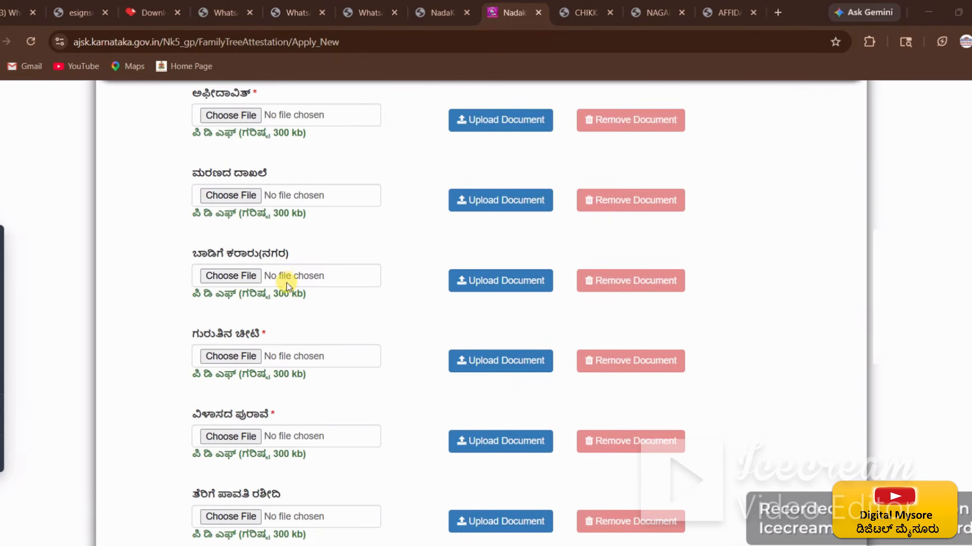
scroll(283, 278, "down", 4)
scroll(323, 367, "down", 10)
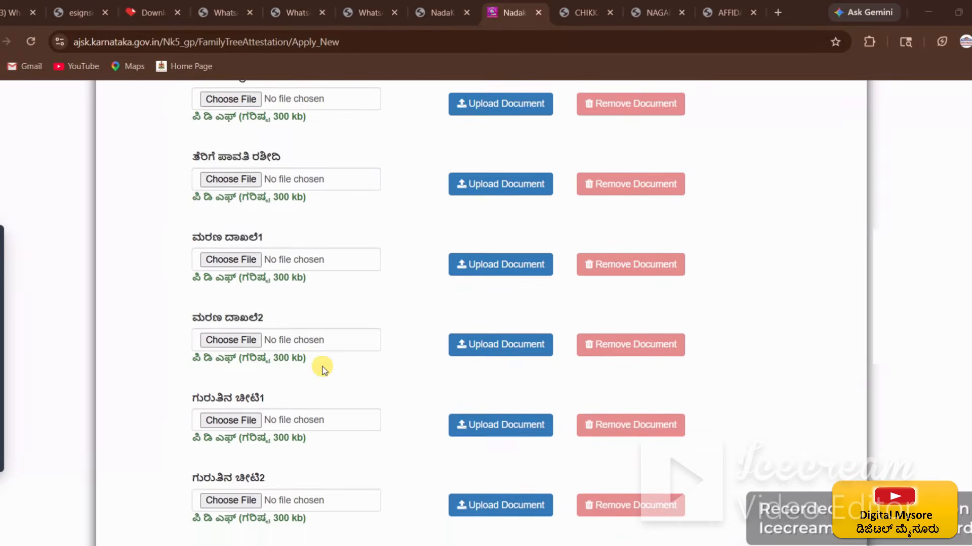
scroll(394, 399, "up", 8)
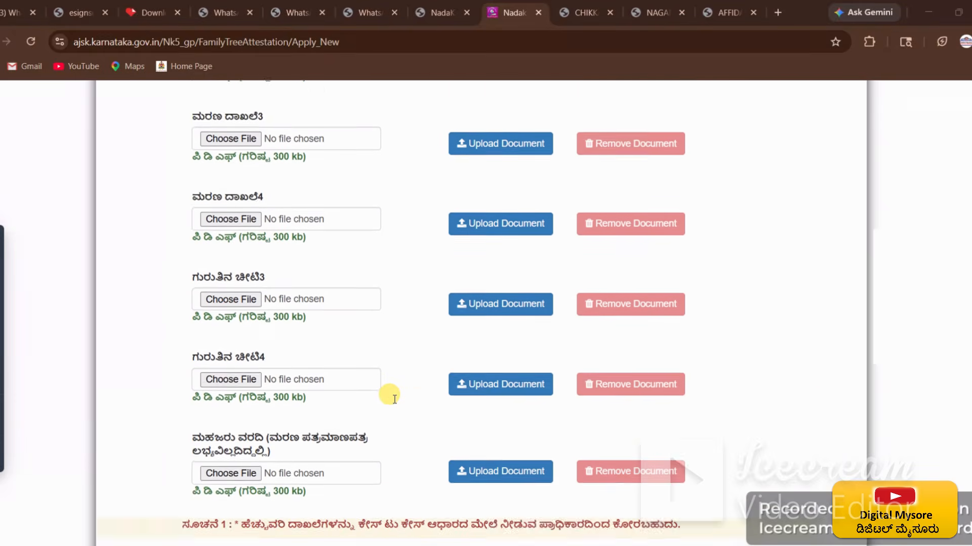
scroll(395, 399, "up", 1)
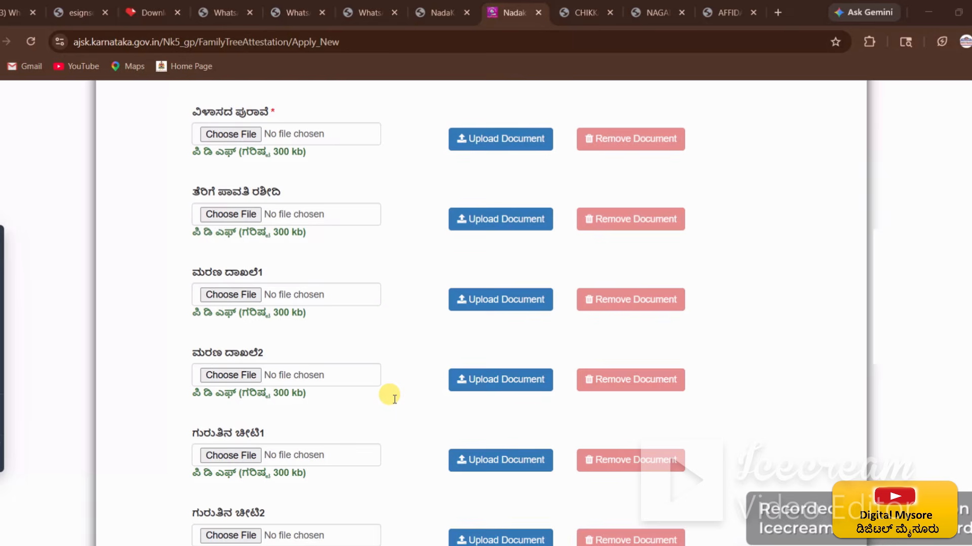
scroll(394, 399, "up", 2)
scroll(390, 395, "up", 2)
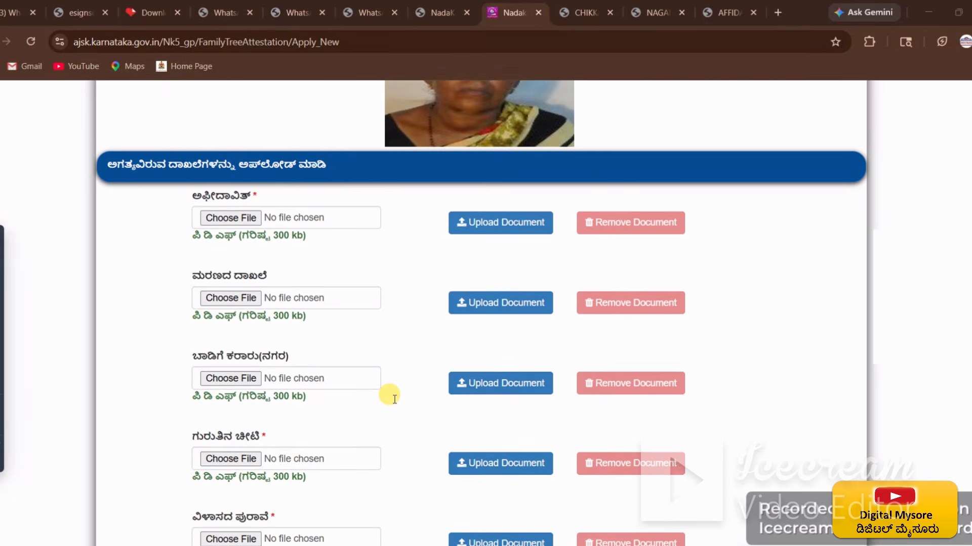
scroll(388, 394, "down", 3)
scroll(388, 395, "up", 2)
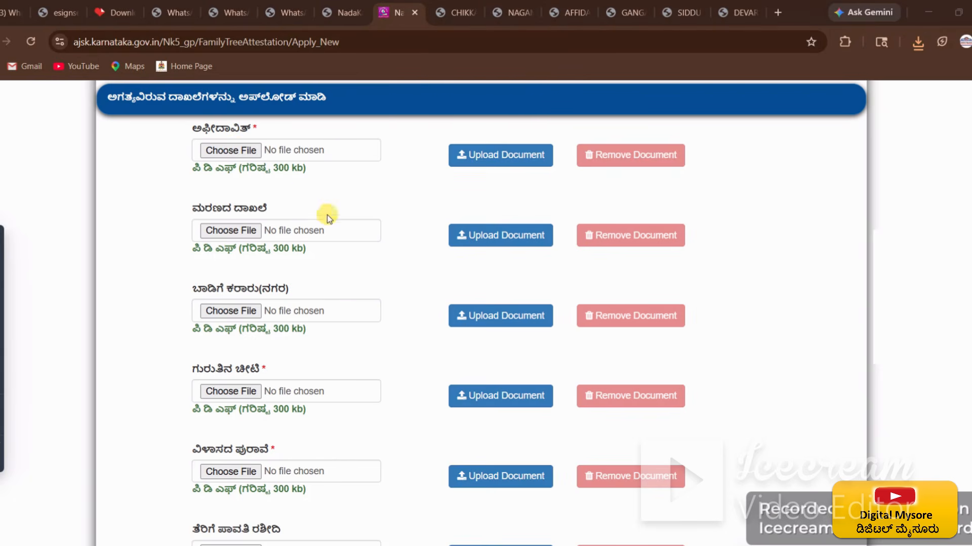
left_click(240, 150)
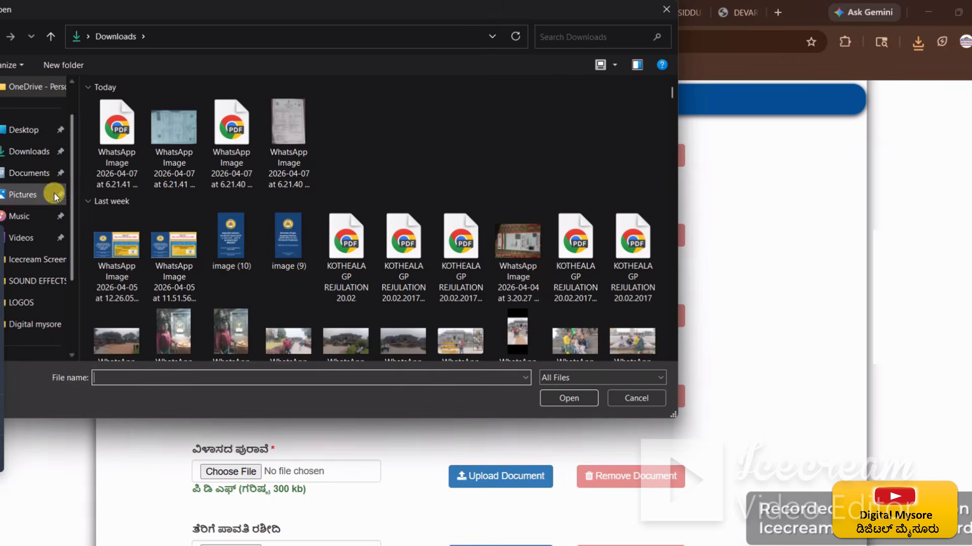
left_click(44, 194)
scroll(493, 258, "down", 10)
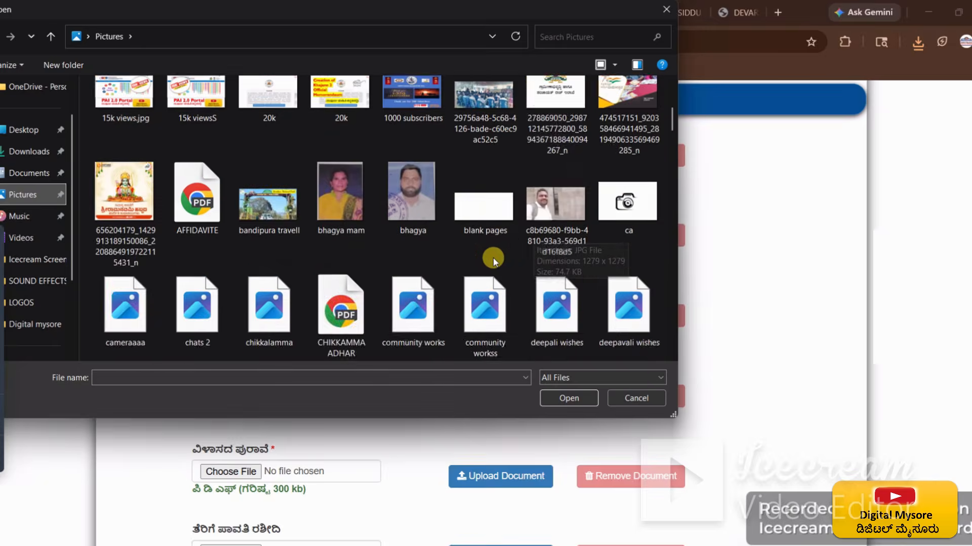
left_click(614, 65)
left_click_drag(611, 87, 611, 130)
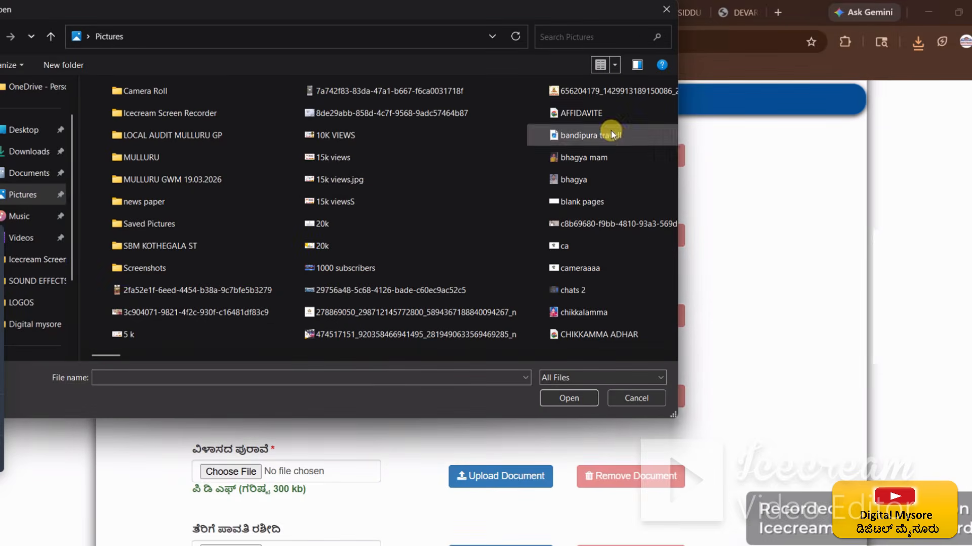
Step: Select AFFIDAVITE.pdf and upload it as the affidavit document
scroll(466, 284, "down", 8)
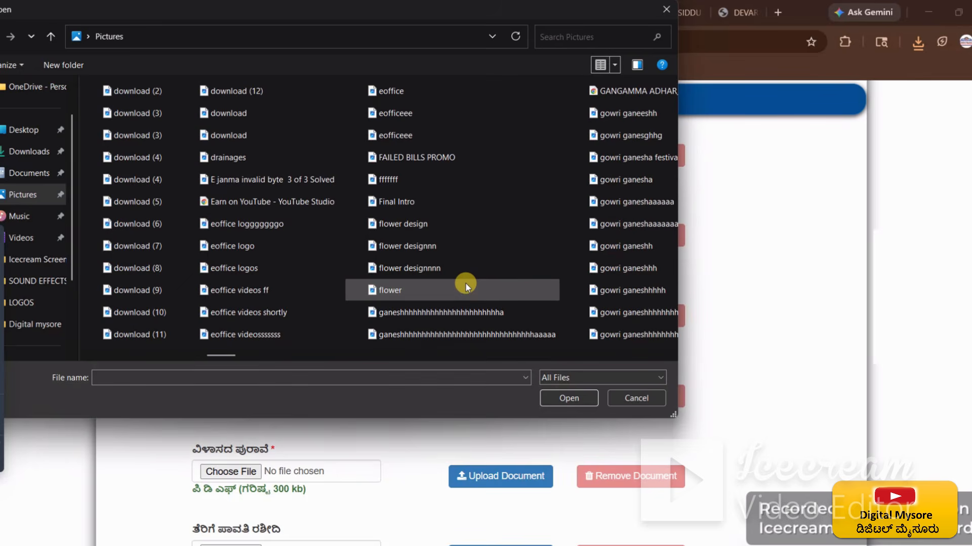
scroll(480, 267, "down", 3)
scroll(480, 266, "down", 10)
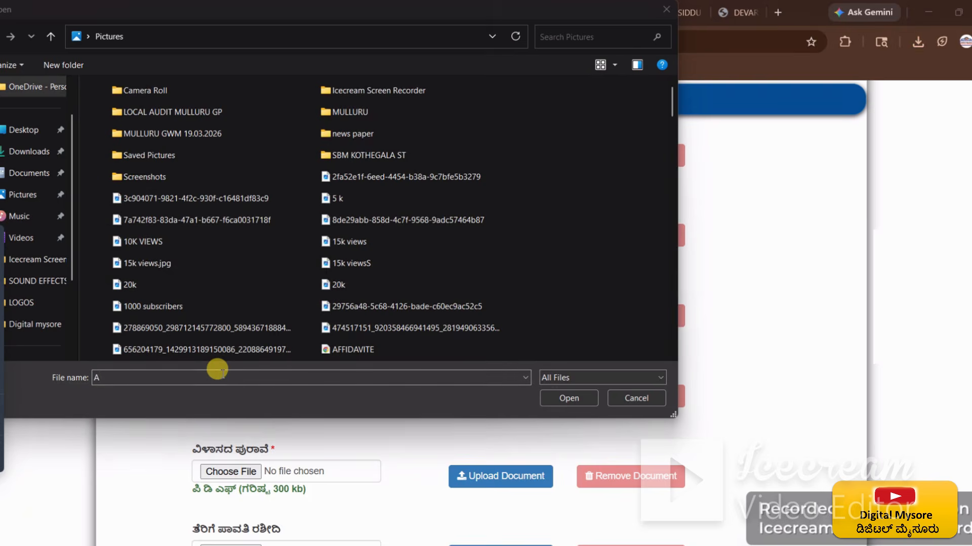
left_click(223, 373)
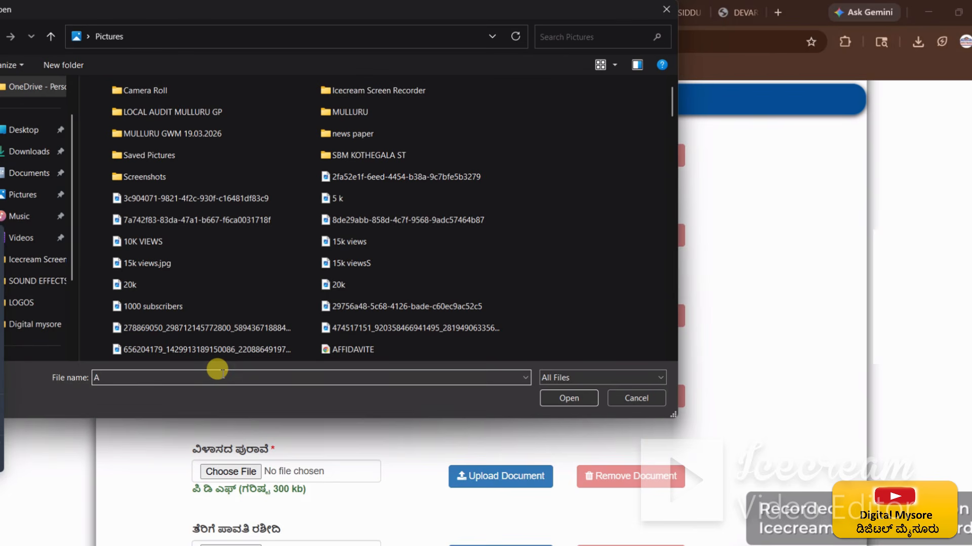
type("f")
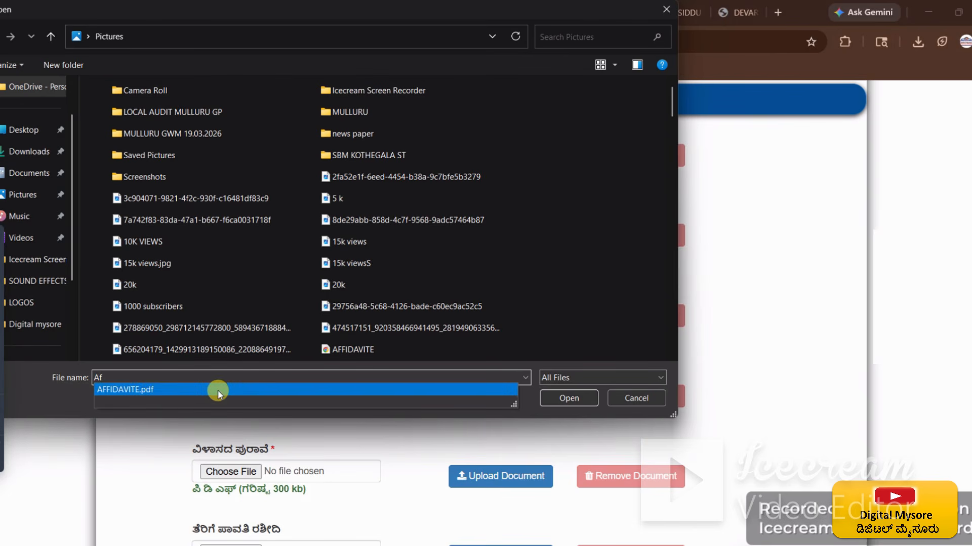
left_click(217, 390)
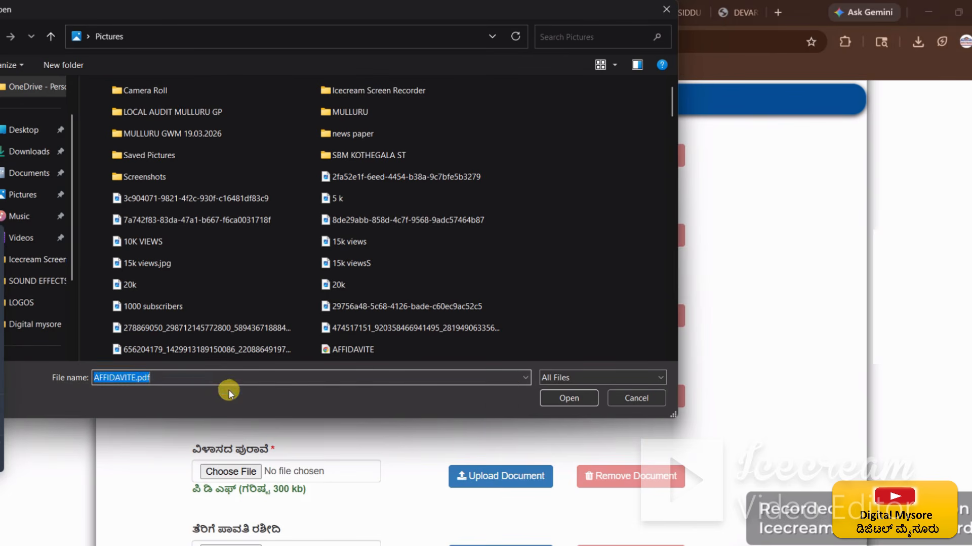
left_click(561, 396)
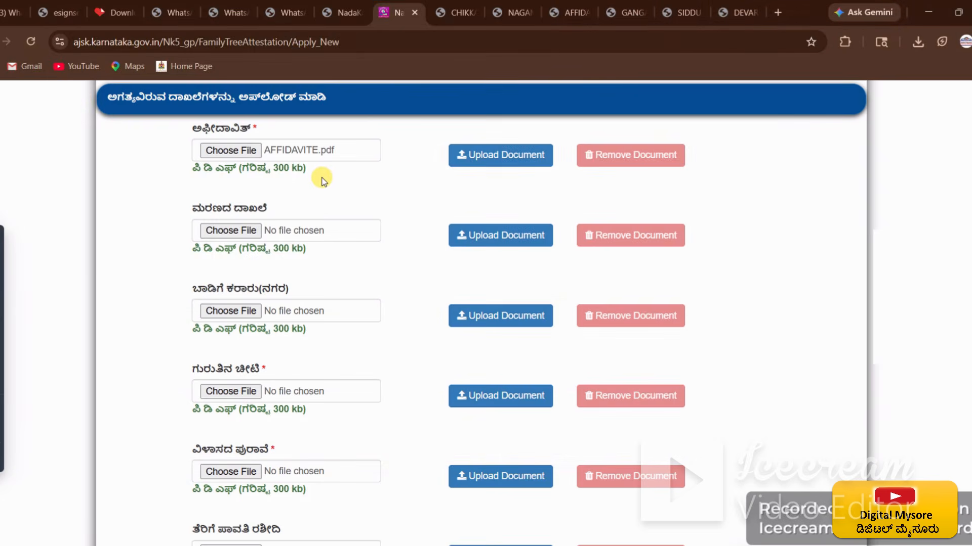
left_click(494, 163)
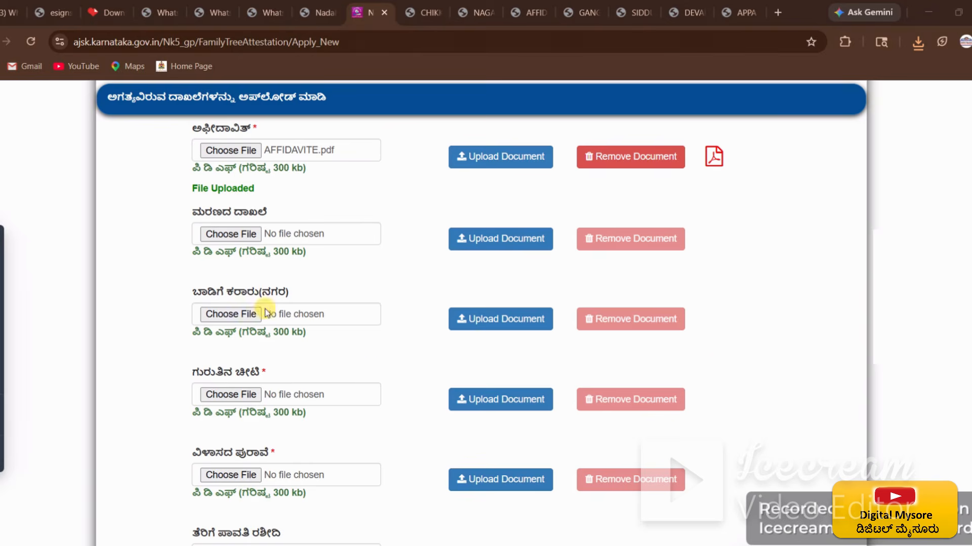
Step: Try uploading APPA DEATH CERTIFICATE .pdf as the death certificate document
left_click(235, 234)
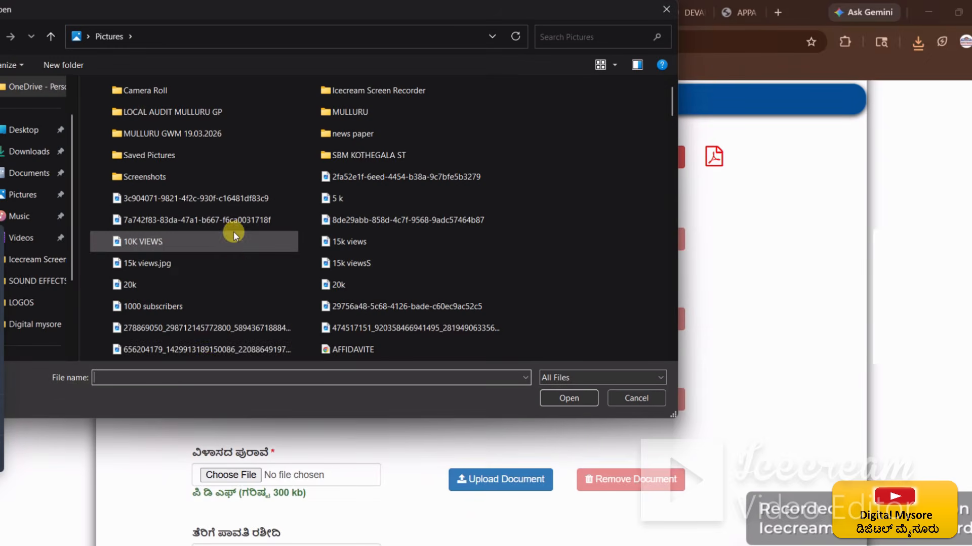
type("d")
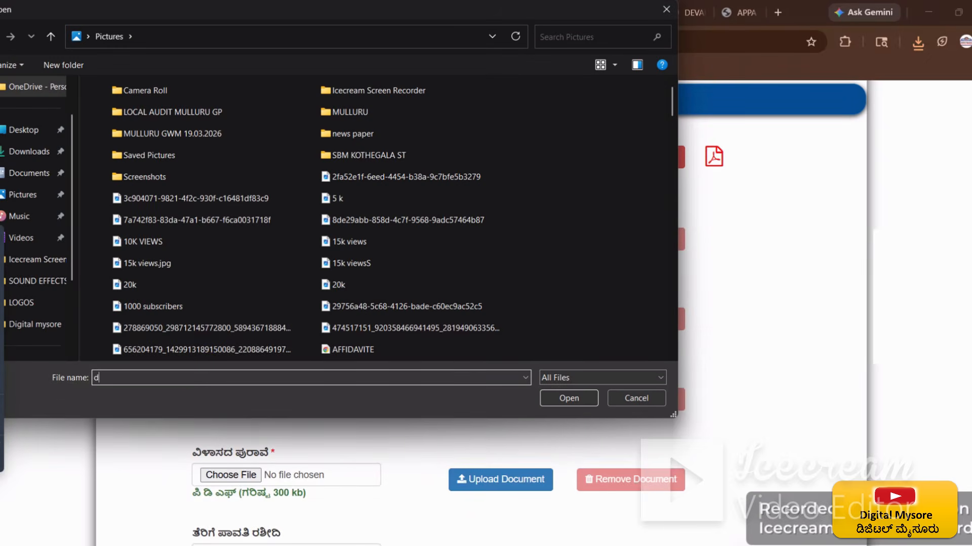
type("eath")
key("Escape")
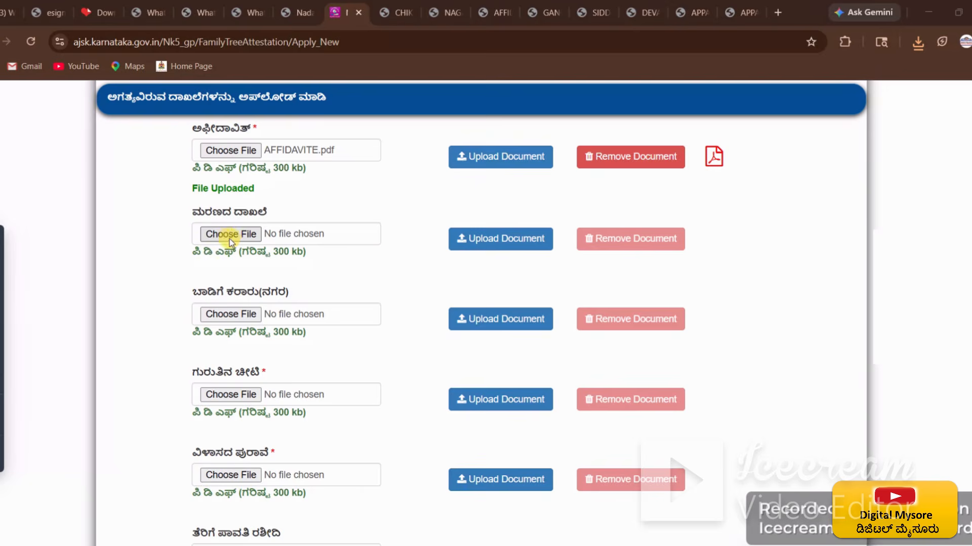
left_click(246, 235)
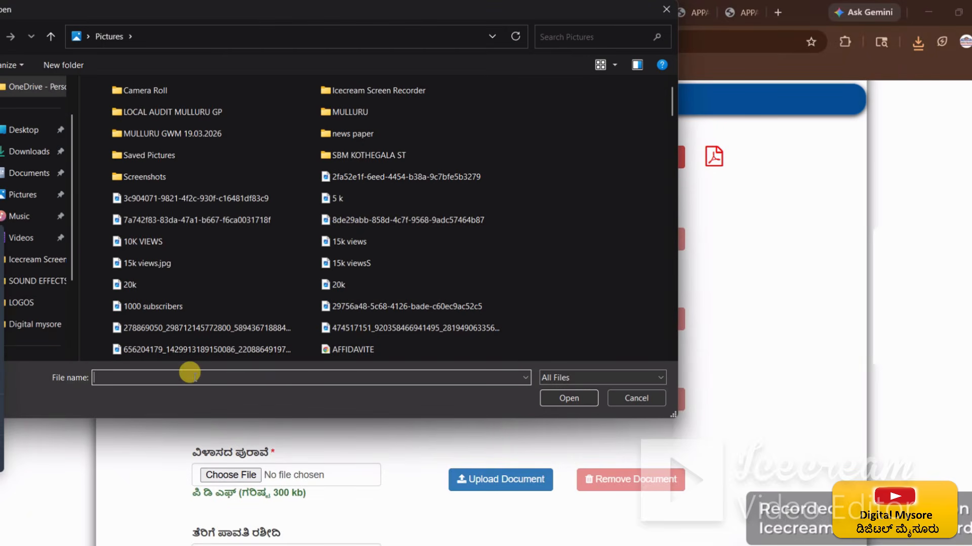
type("A")
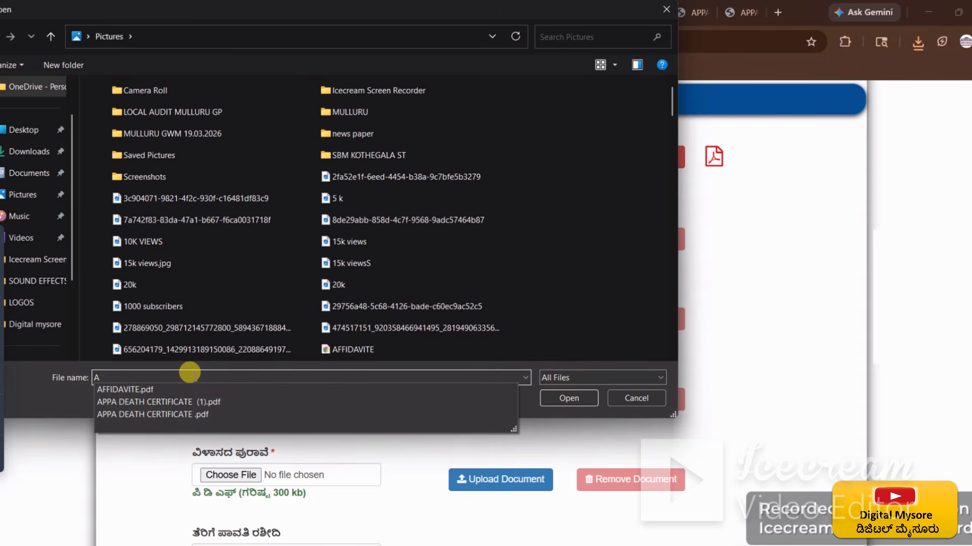
left_click(218, 415)
left_click(568, 398)
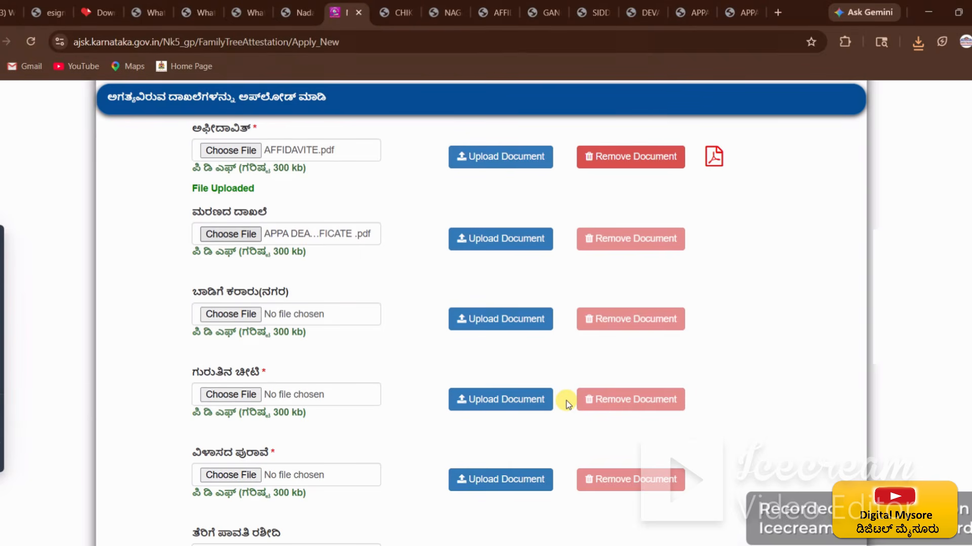
left_click(503, 241)
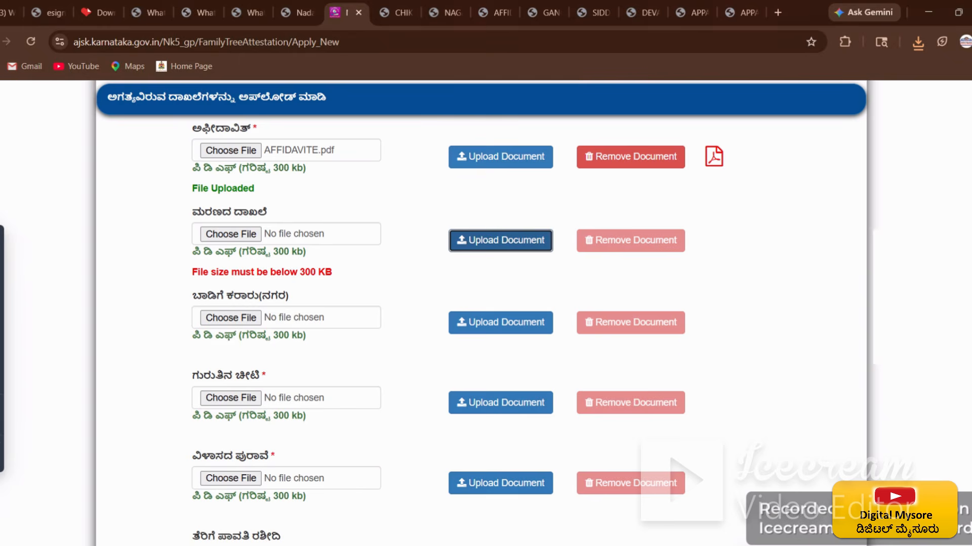
Step: Retry with APPA DEATH CERTIFICATE (1).pdf, which is rejected as over 300 KB
left_click(230, 233)
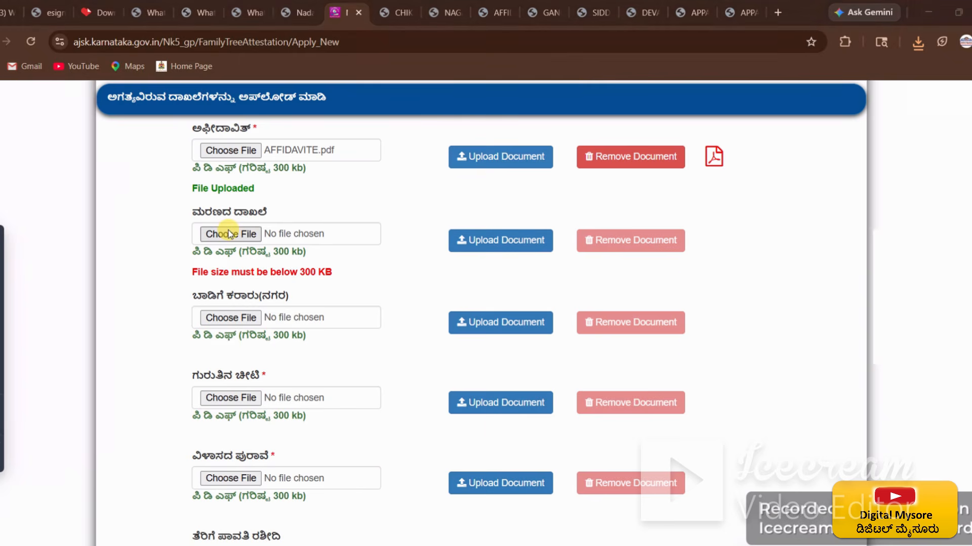
type("A")
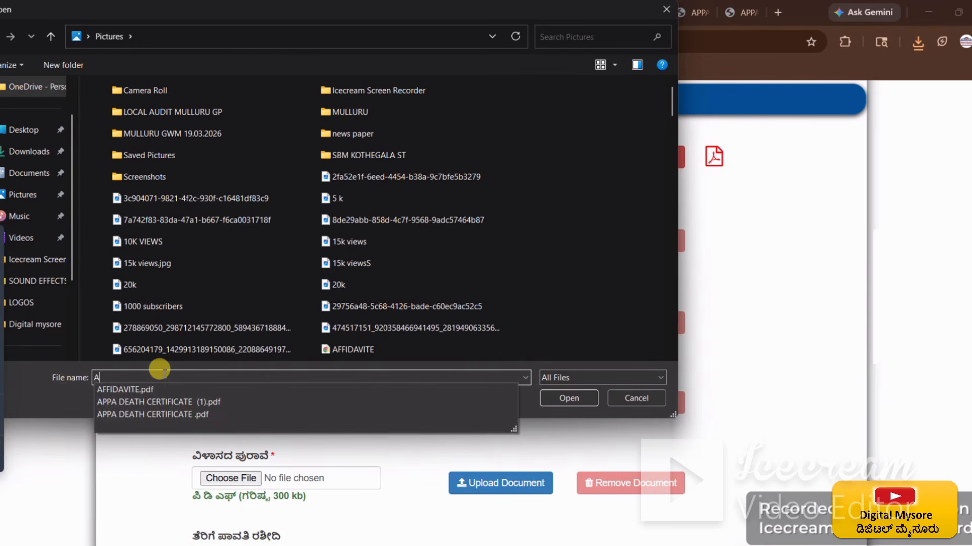
left_click(191, 403)
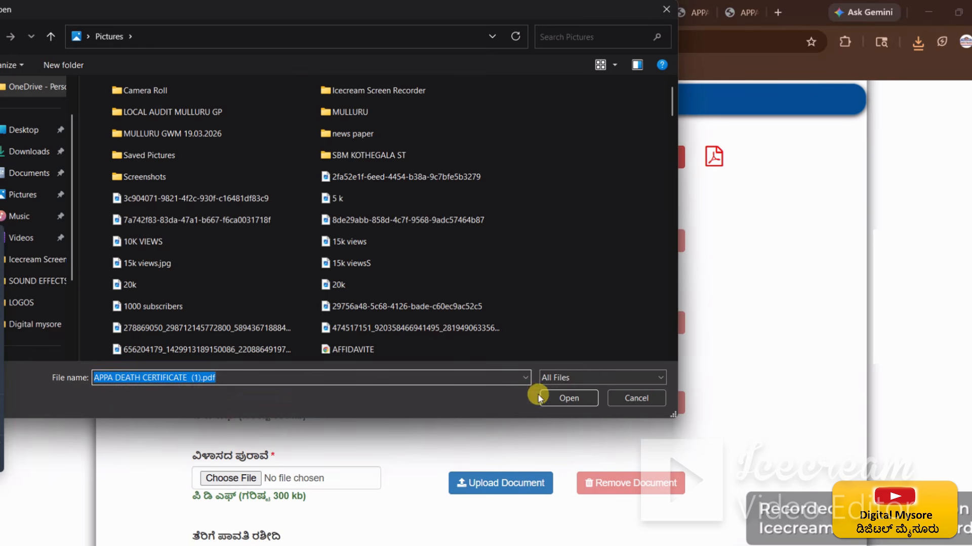
left_click(561, 396)
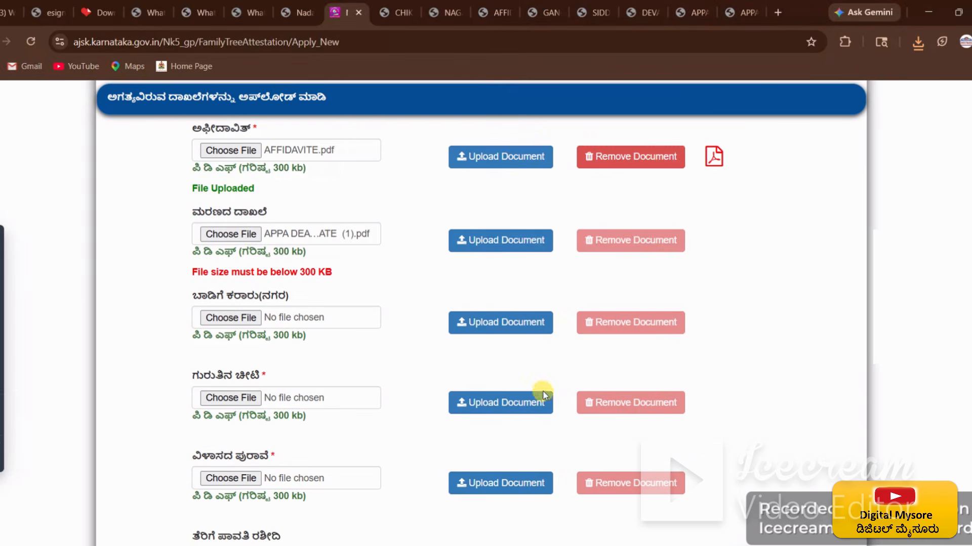
left_click(499, 239)
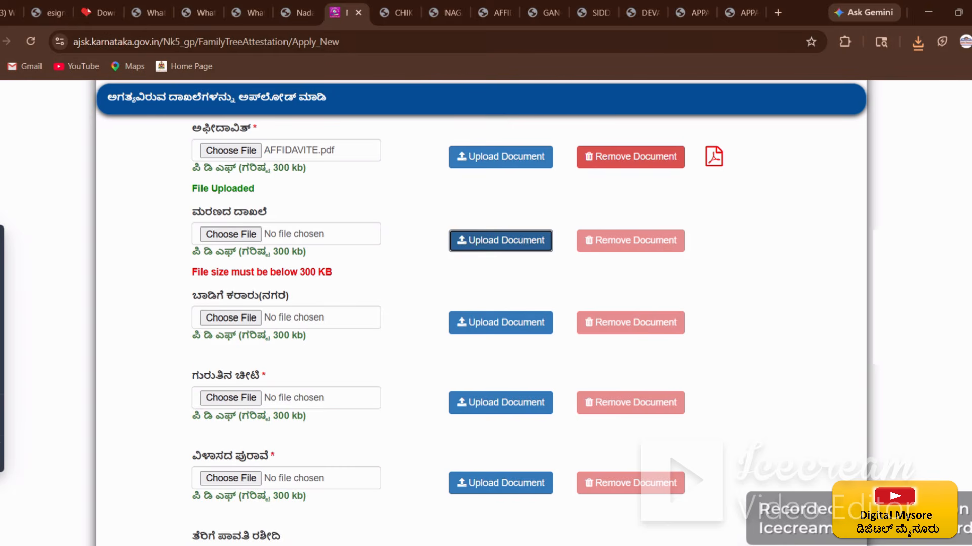
left_click(232, 233)
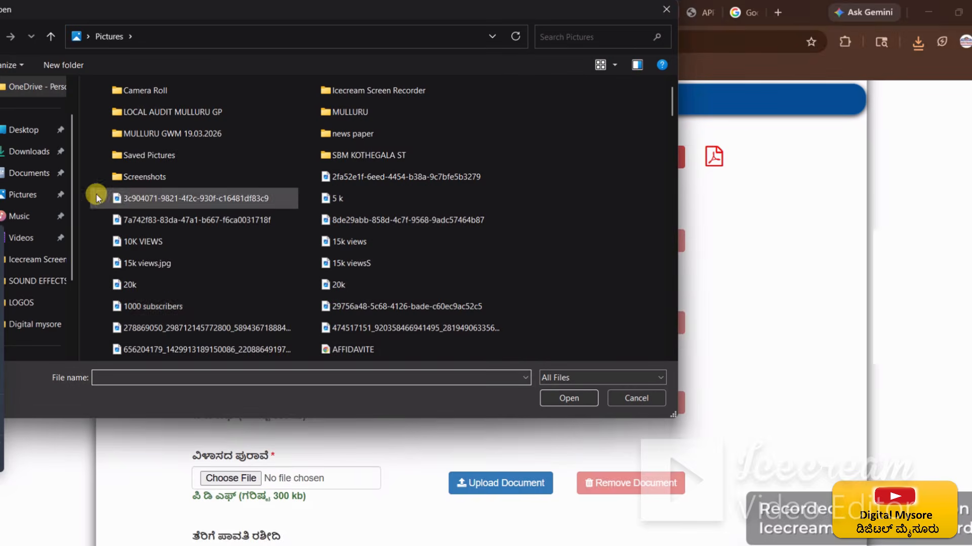
Step: Upload the compressed APPA DEATH CERTIFICATE PDF from Downloads for the death certificate field
left_click(28, 152)
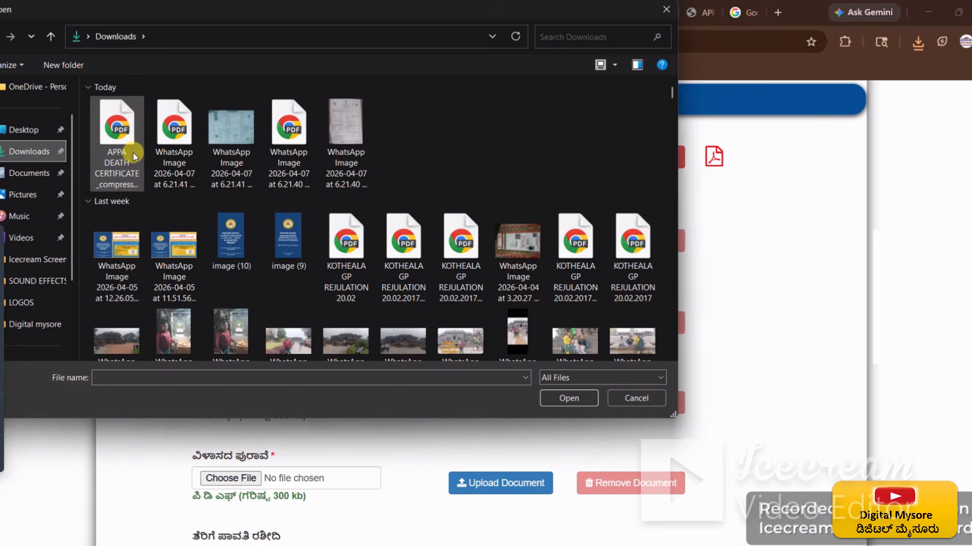
left_click(134, 156)
left_click(546, 398)
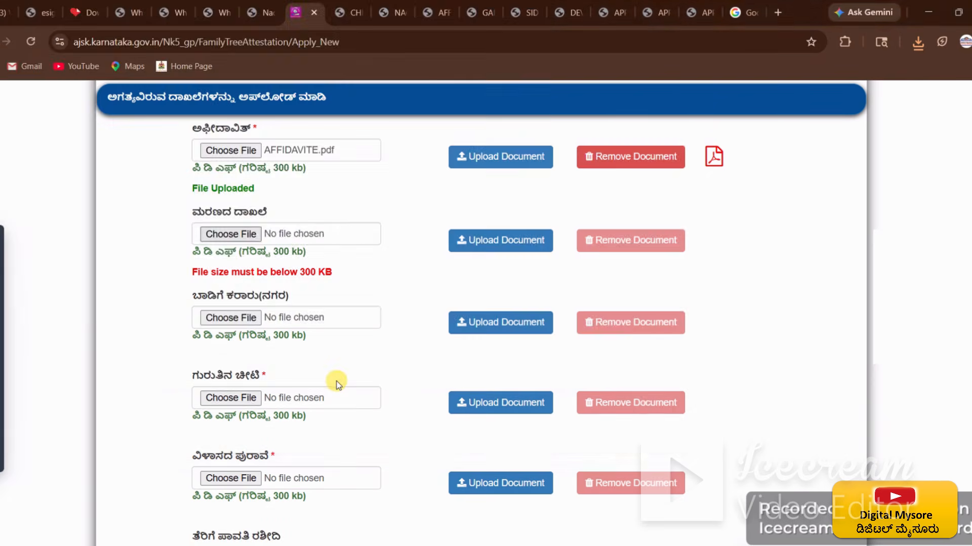
left_click(519, 247)
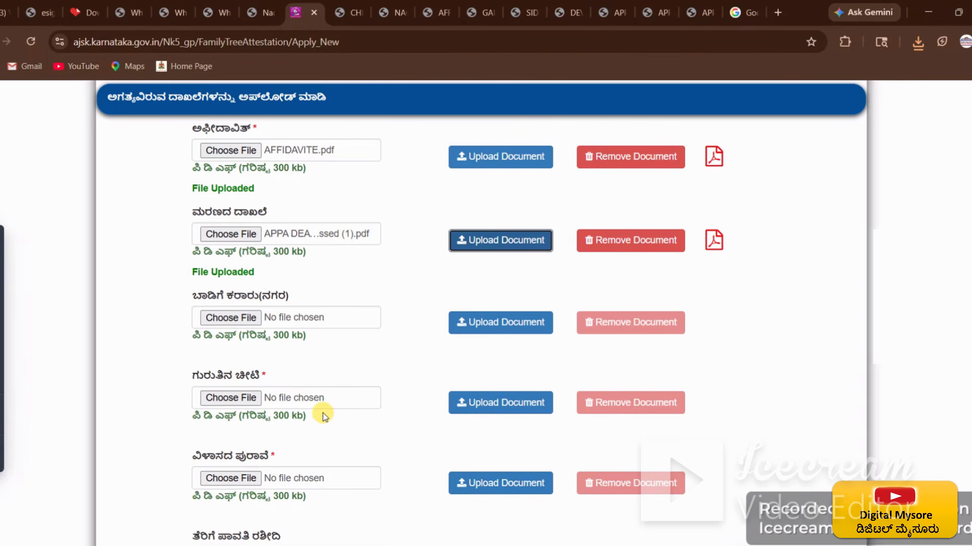
Step: Upload the Aadhaar PDF (searched 'chikk' in Pictures) as the address proof
scroll(323, 416, "down", 1)
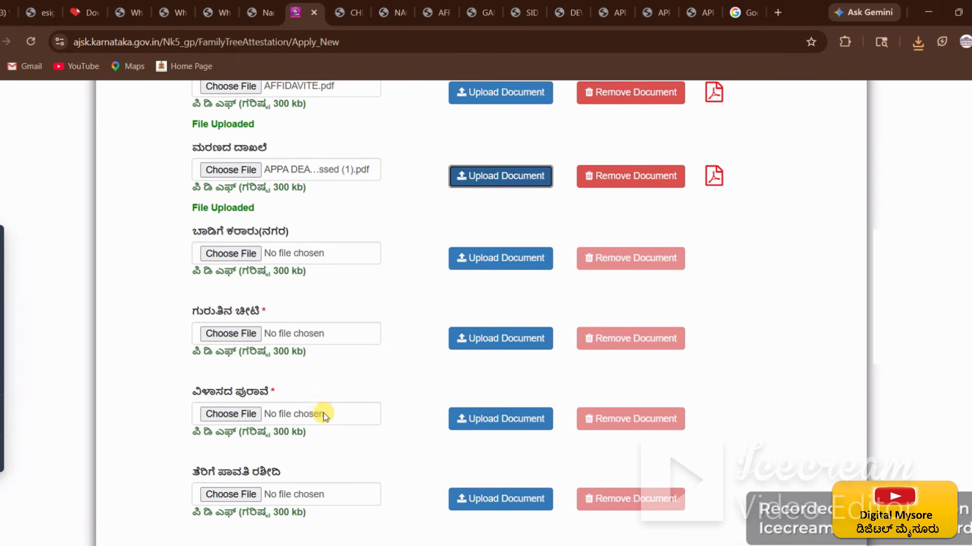
scroll(324, 416, "down", 1)
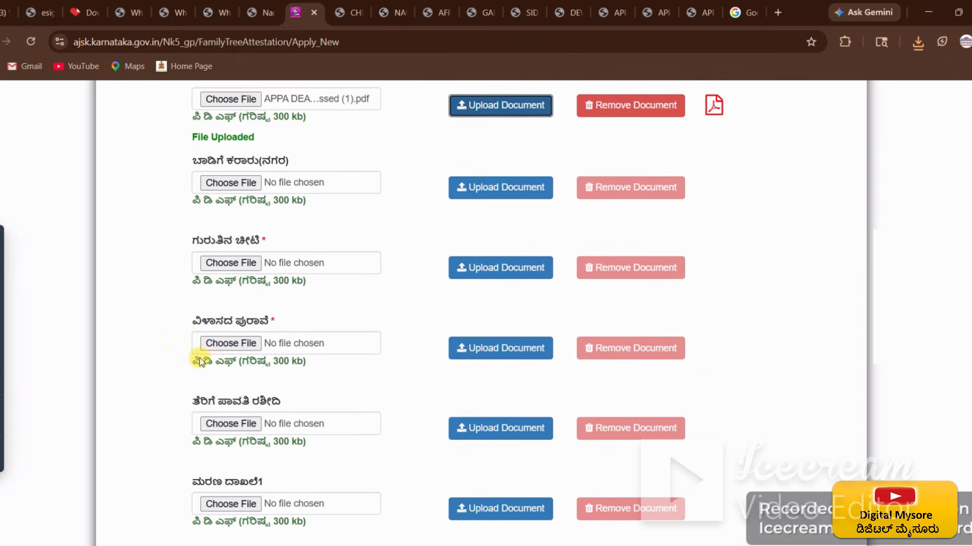
left_click(234, 268)
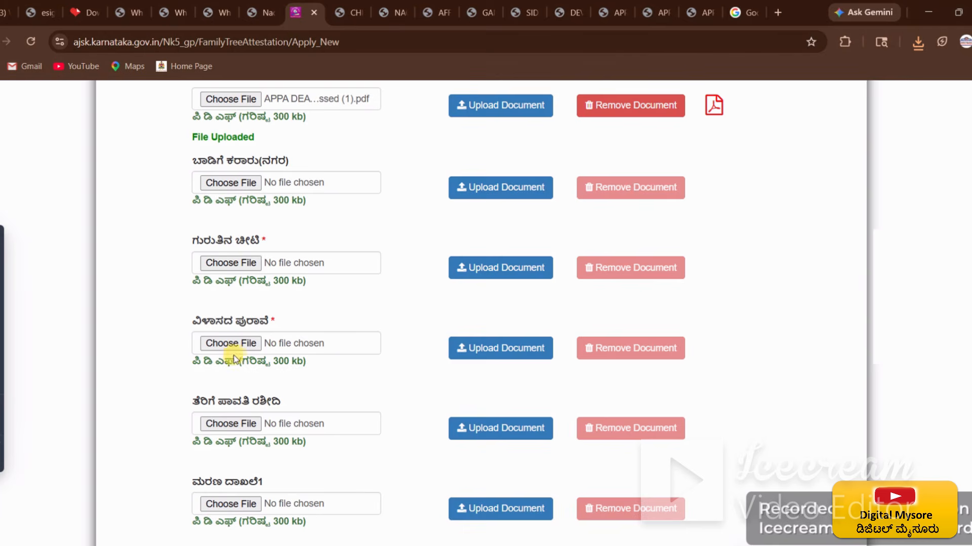
left_click(220, 344)
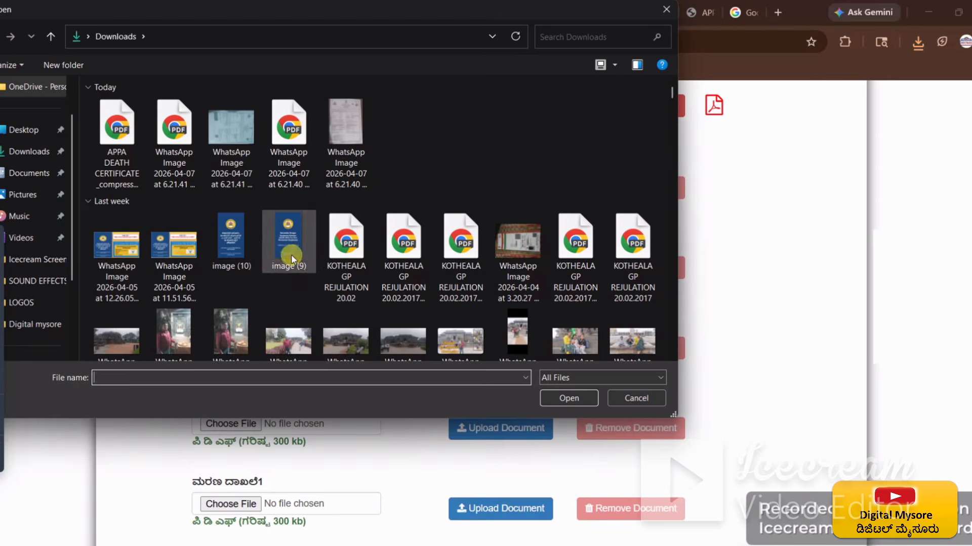
left_click(26, 195)
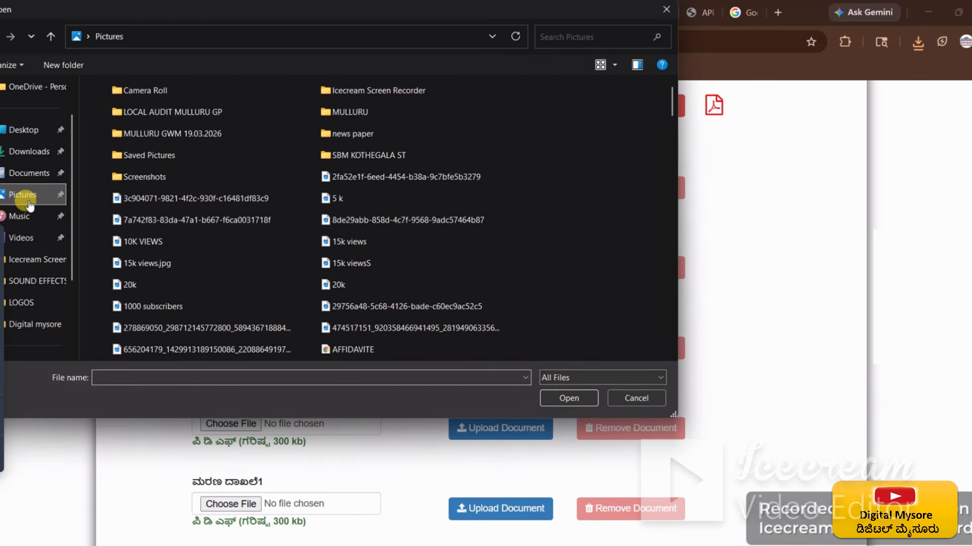
left_click(189, 376)
type("chikk")
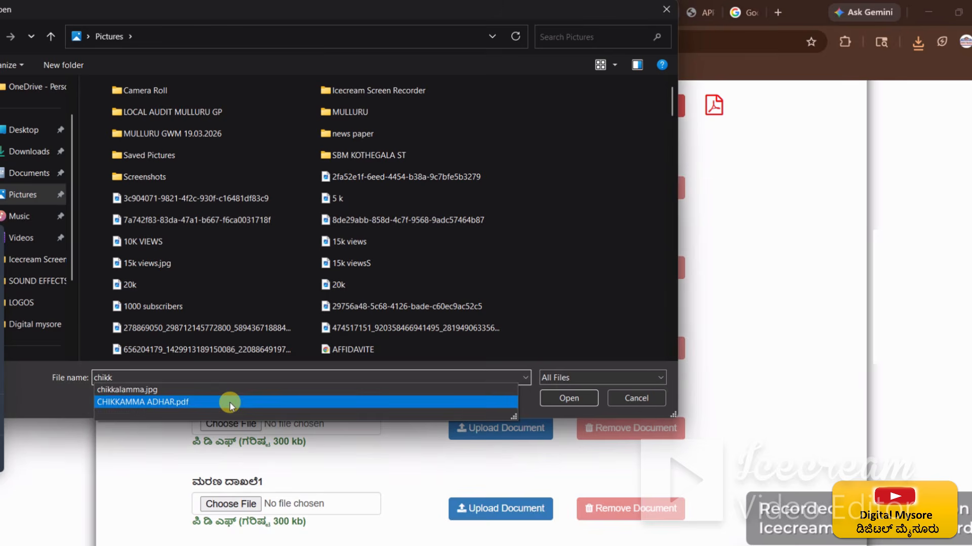
left_click(230, 403)
left_click(572, 398)
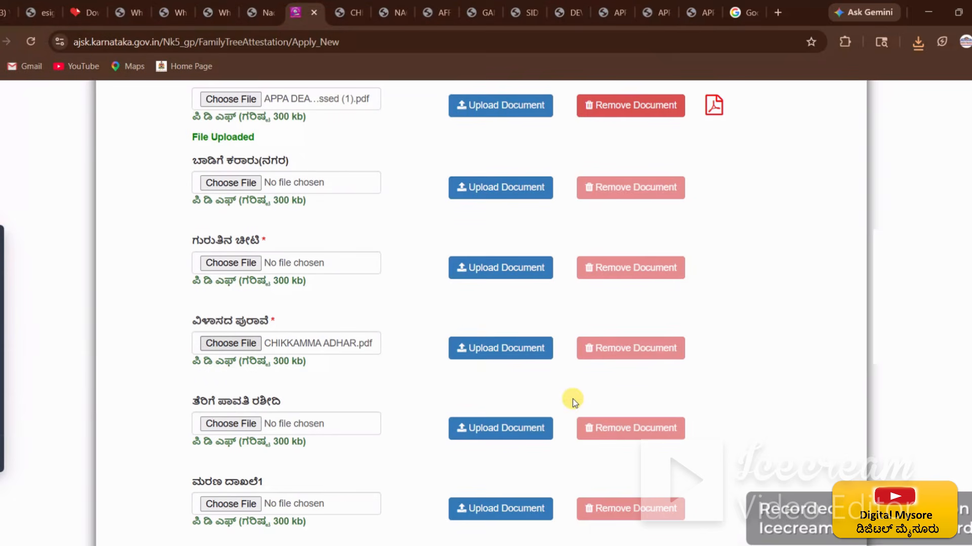
left_click(499, 352)
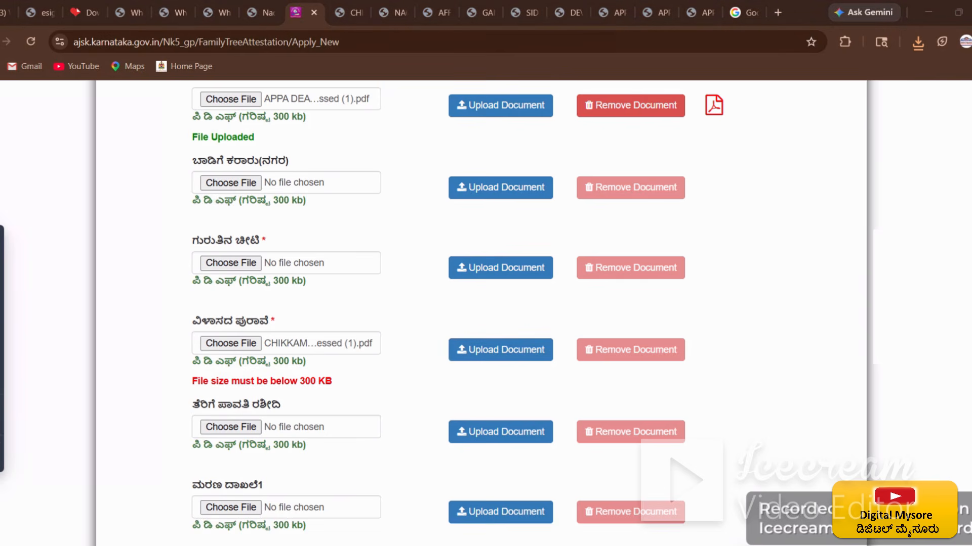
left_click(498, 350)
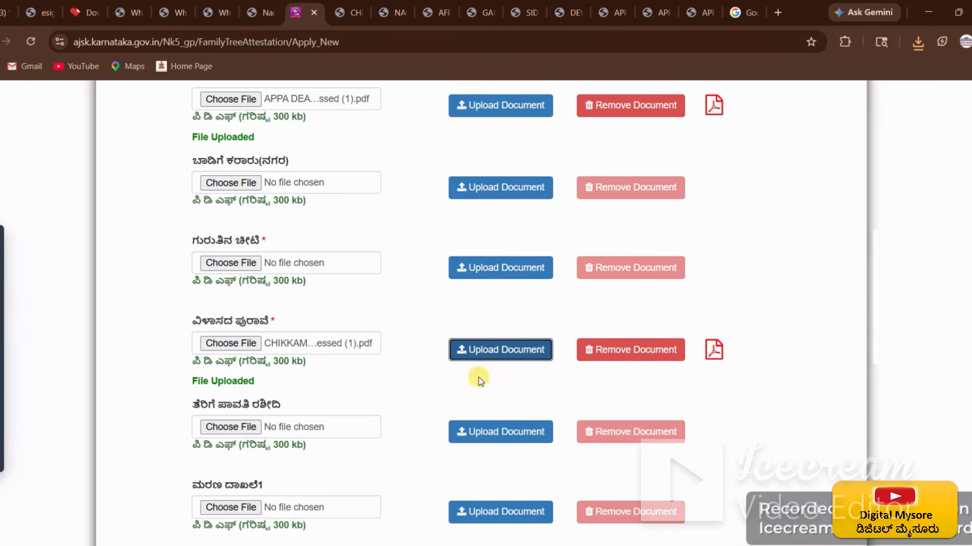
Step: Upload the compressed Aadhaar PDF from Downloads as the identity card proof
left_click(236, 262)
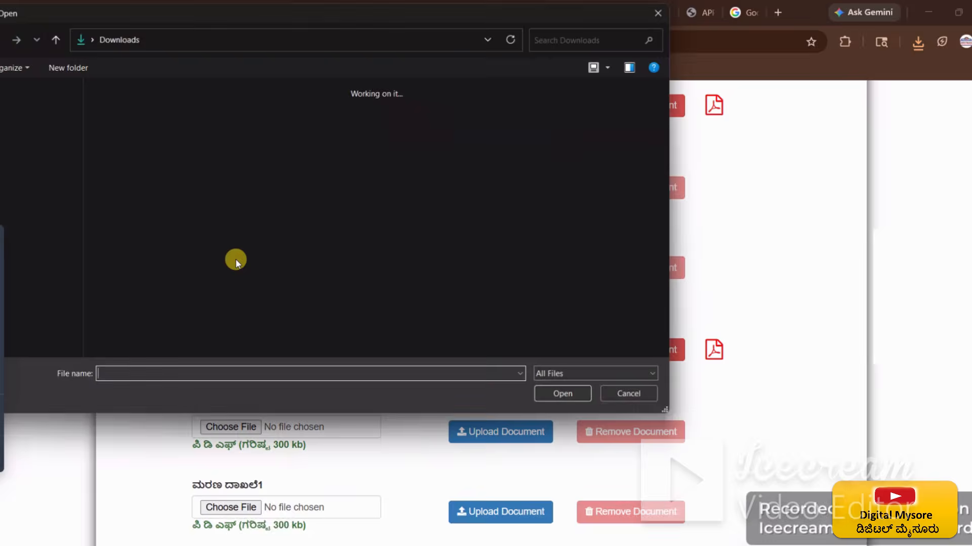
left_click(124, 132)
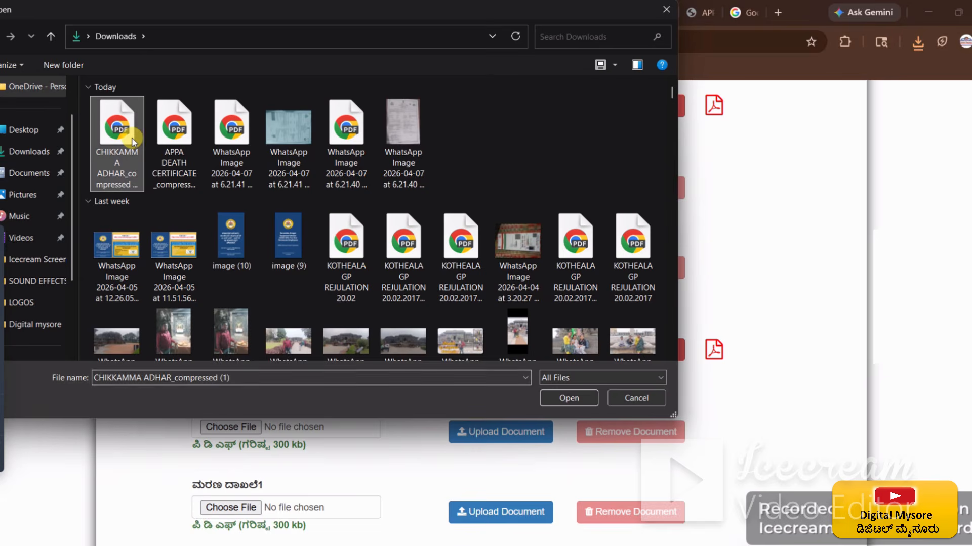
left_click(564, 397)
left_click(497, 268)
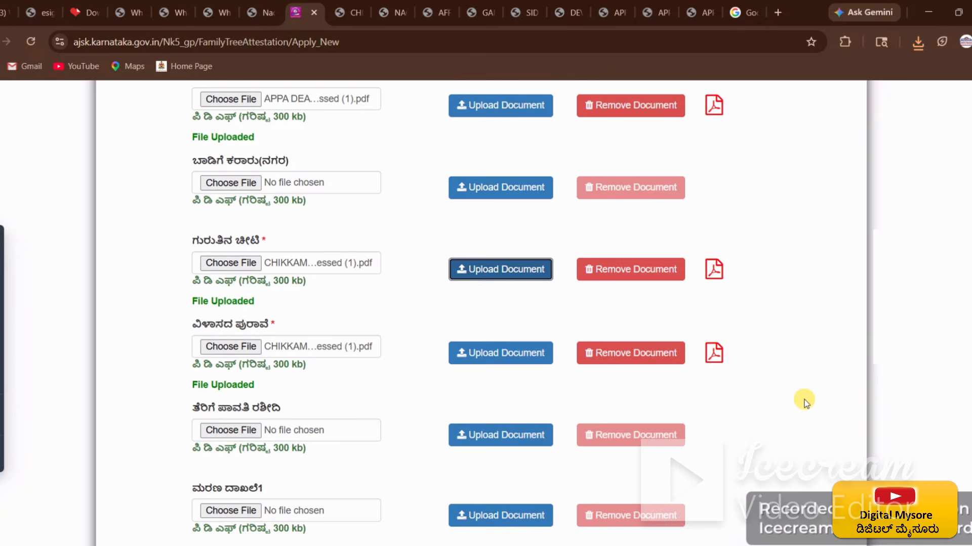
Step: Attach the mahazar report PDF ('app…' in Pictures) and submit the application
scroll(734, 408, "down", 1)
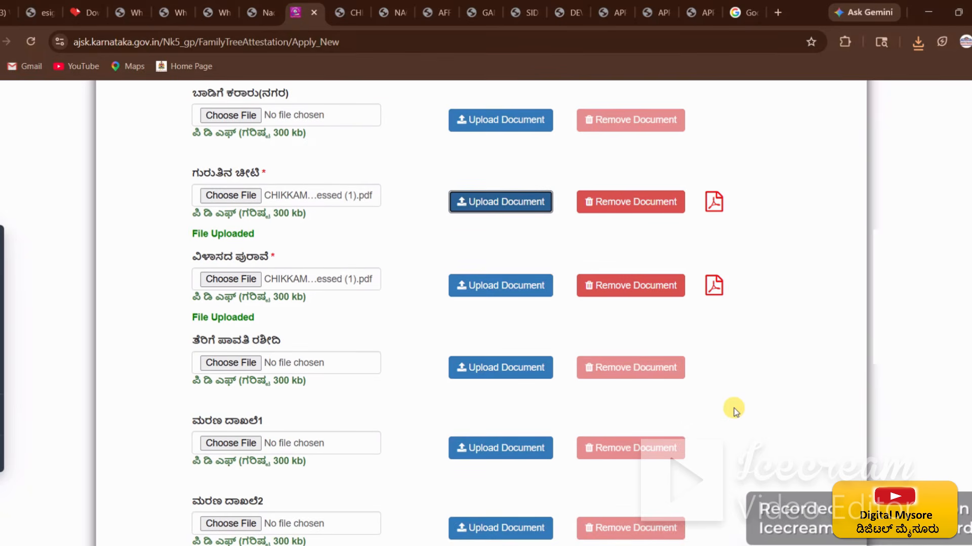
scroll(734, 408, "down", 1)
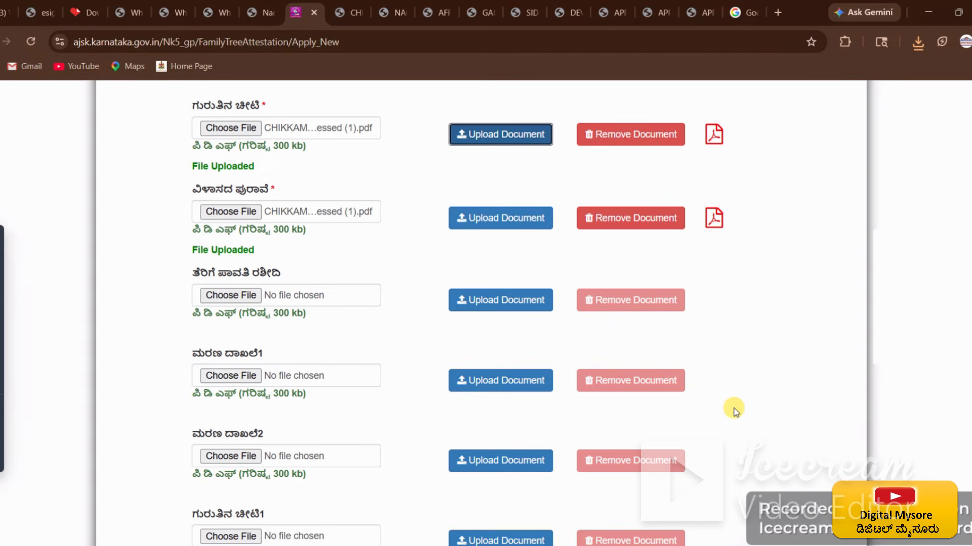
scroll(734, 408, "down", 1)
scroll(734, 408, "down", 1)
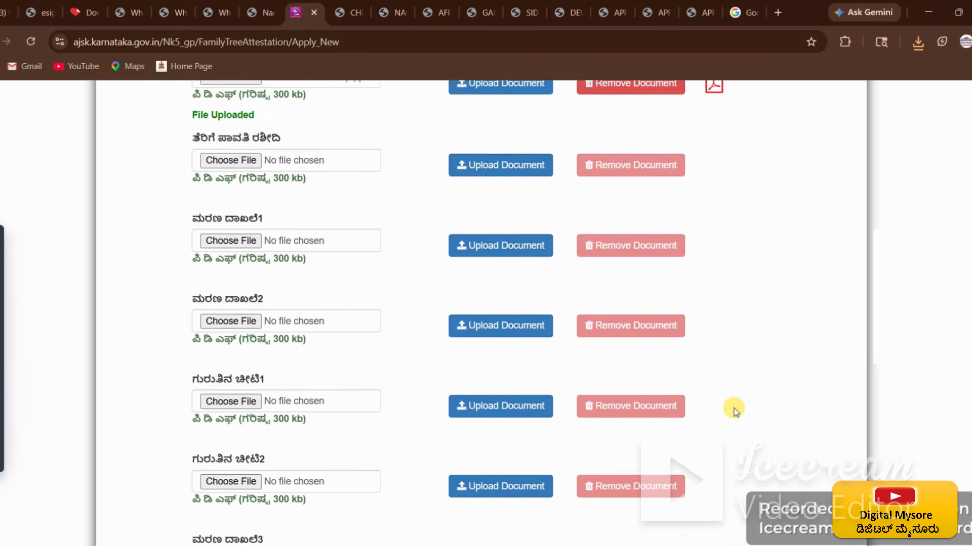
scroll(734, 408, "down", 1)
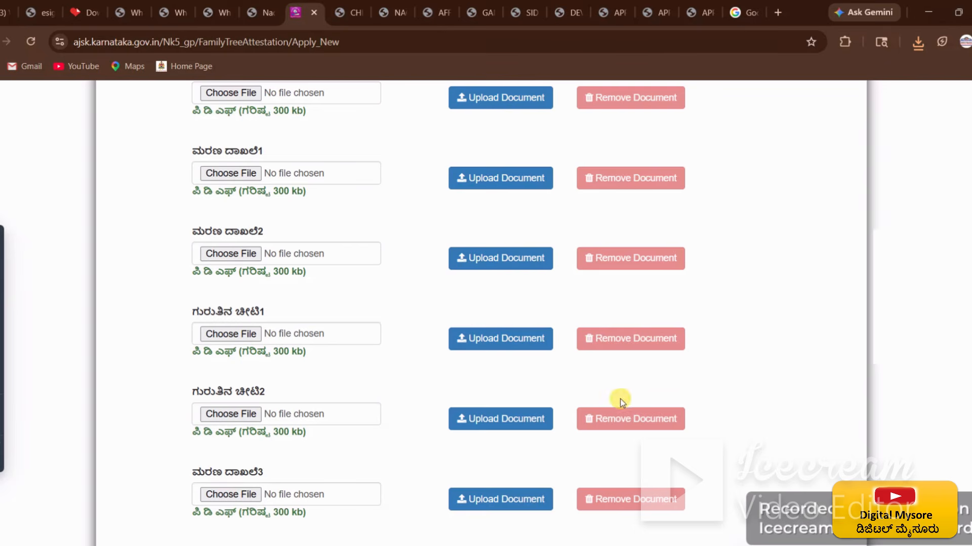
left_click(236, 334)
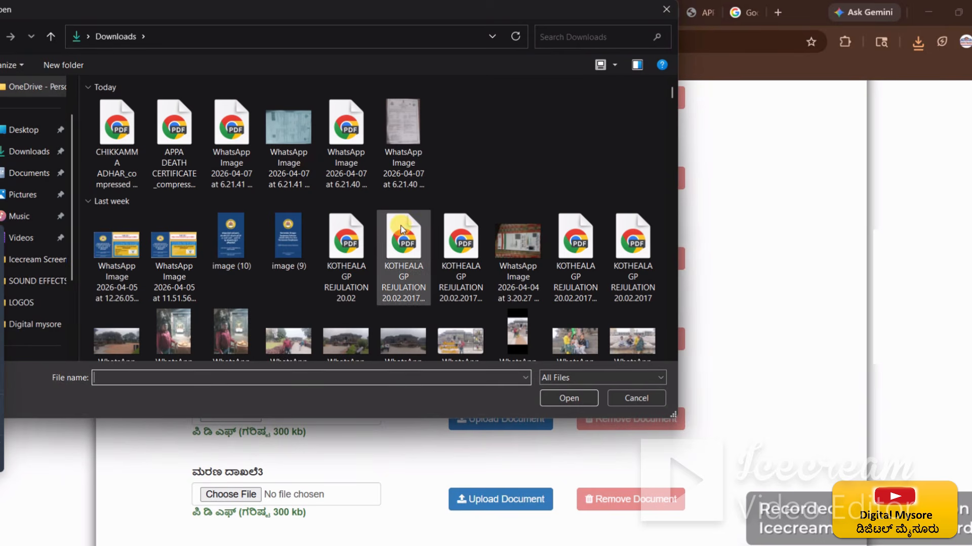
left_click(25, 195)
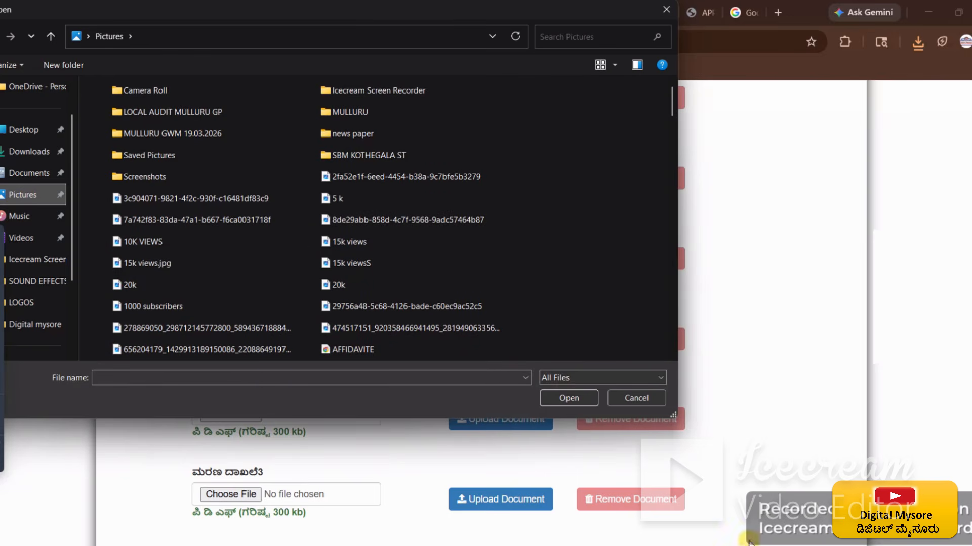
left_click(159, 379)
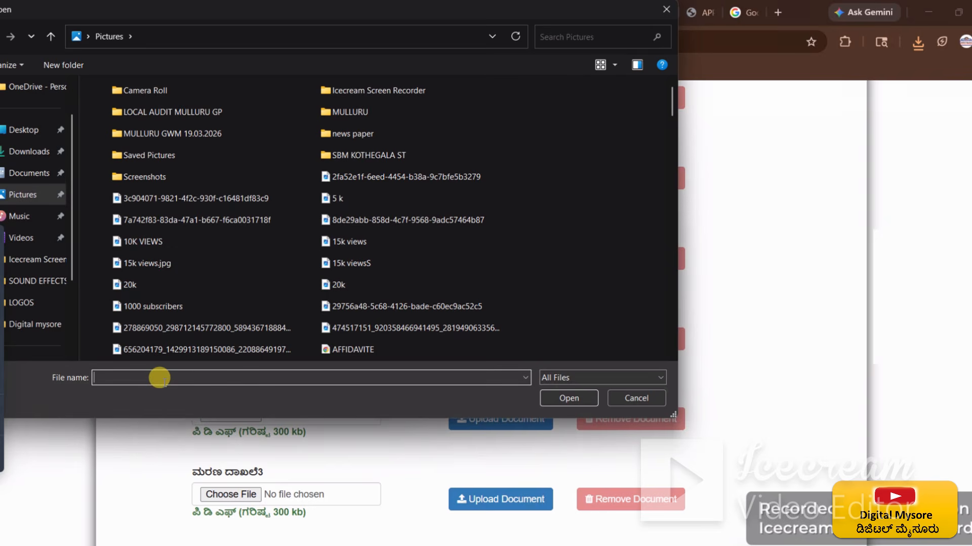
type("app")
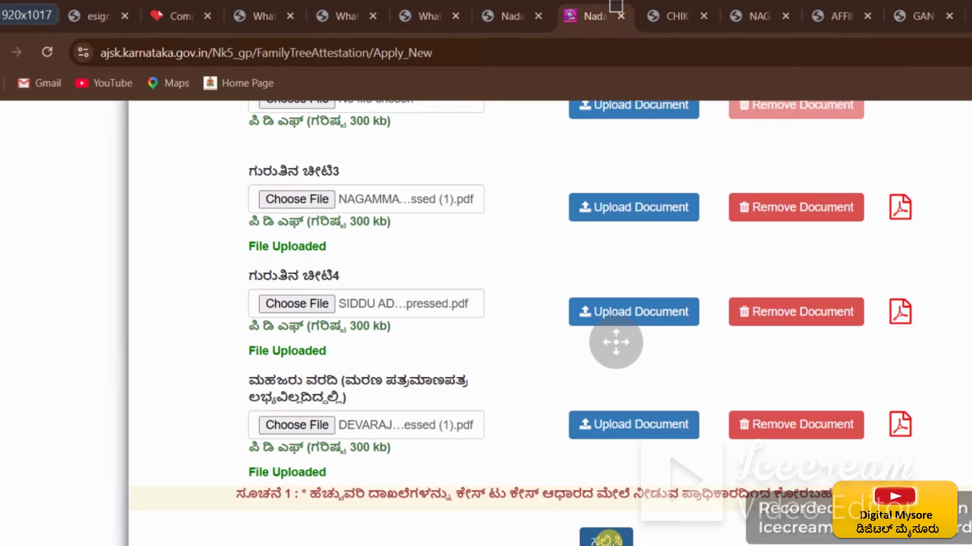
left_click(622, 539)
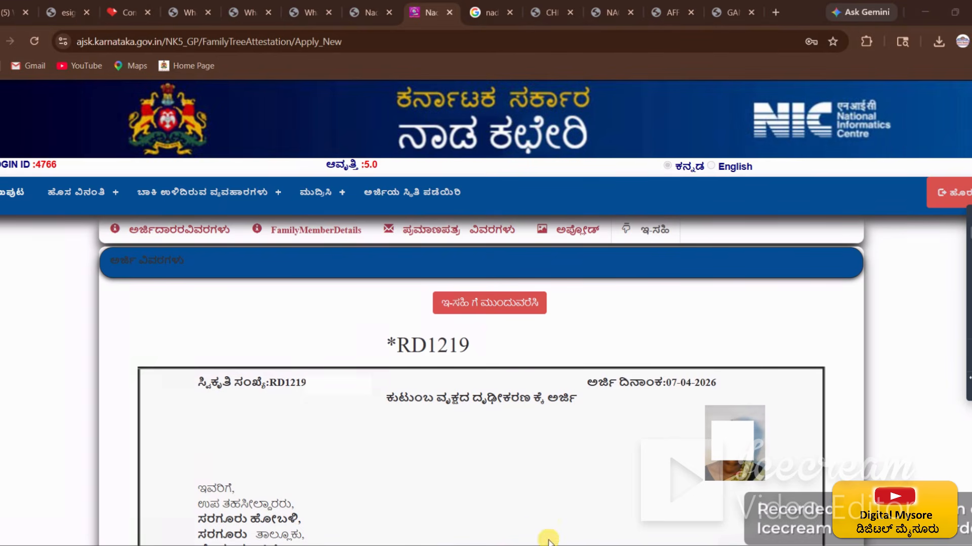
Step: Read the generated family tree application preview from the applicant details down to the witnesses
left_click_drag(383, 398, 579, 404)
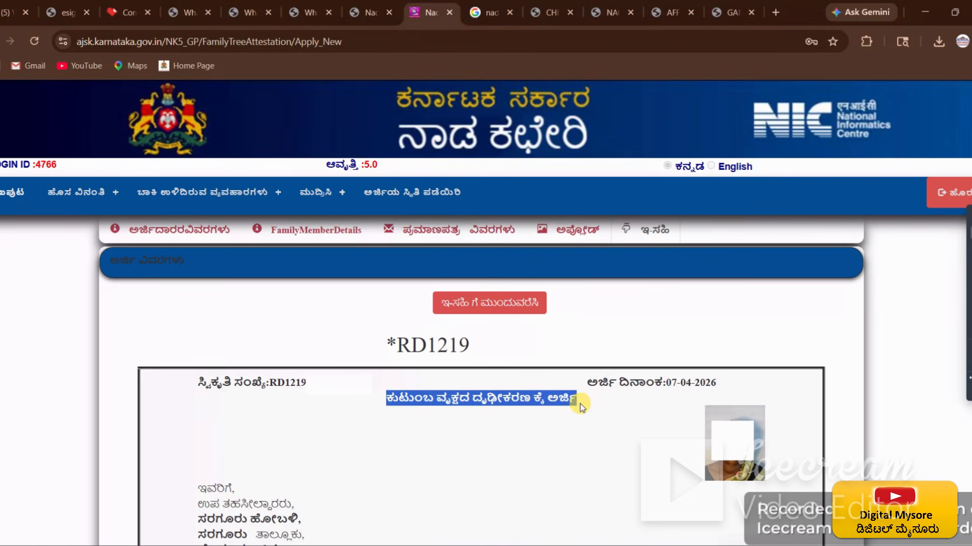
left_click(547, 442)
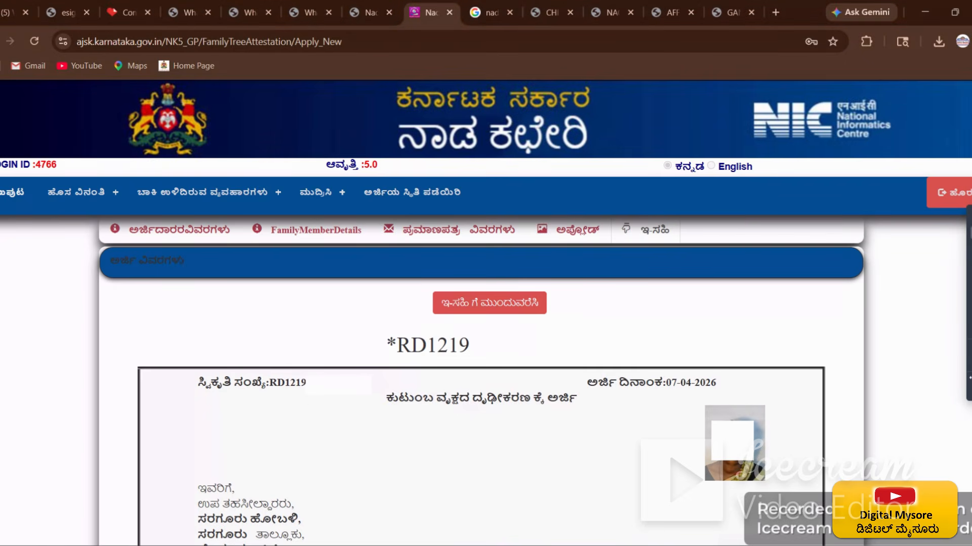
scroll(534, 185, "down", 6)
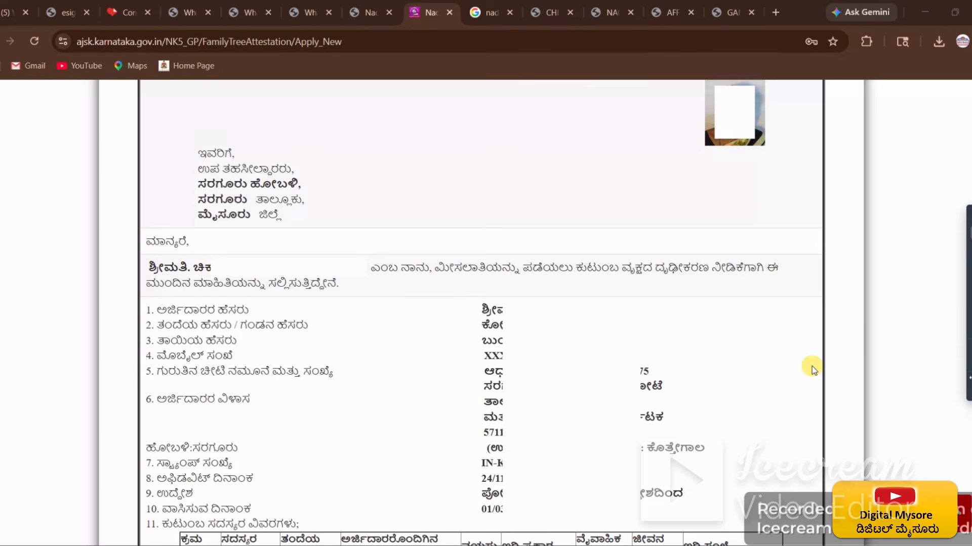
scroll(514, 126, "down", 6)
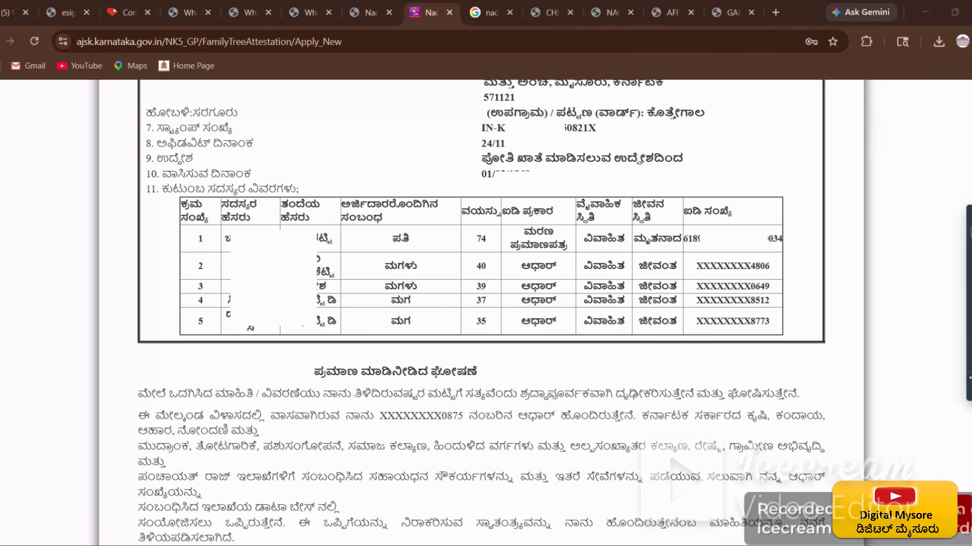
scroll(481, 304, "down", 5)
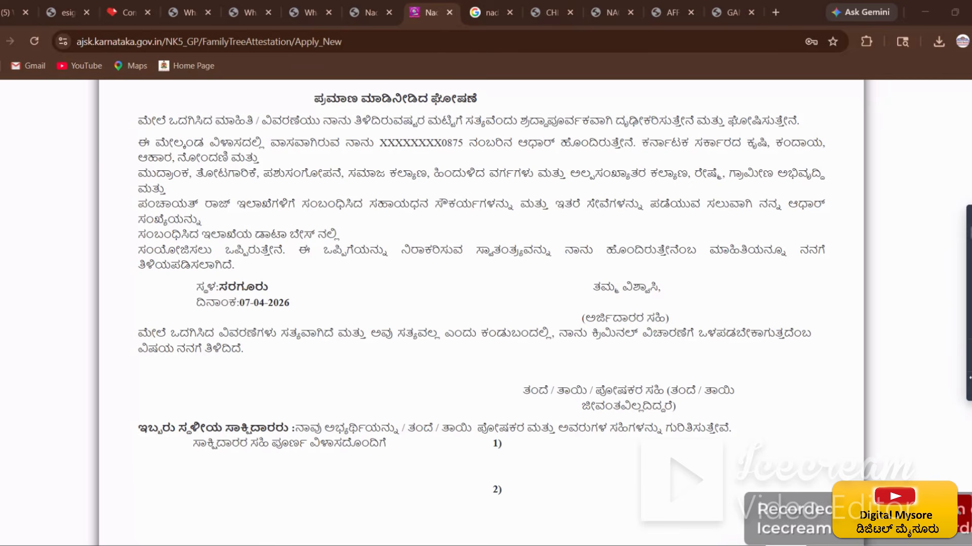
scroll(481, 303, "down", 1)
scroll(480, 303, "up", 15)
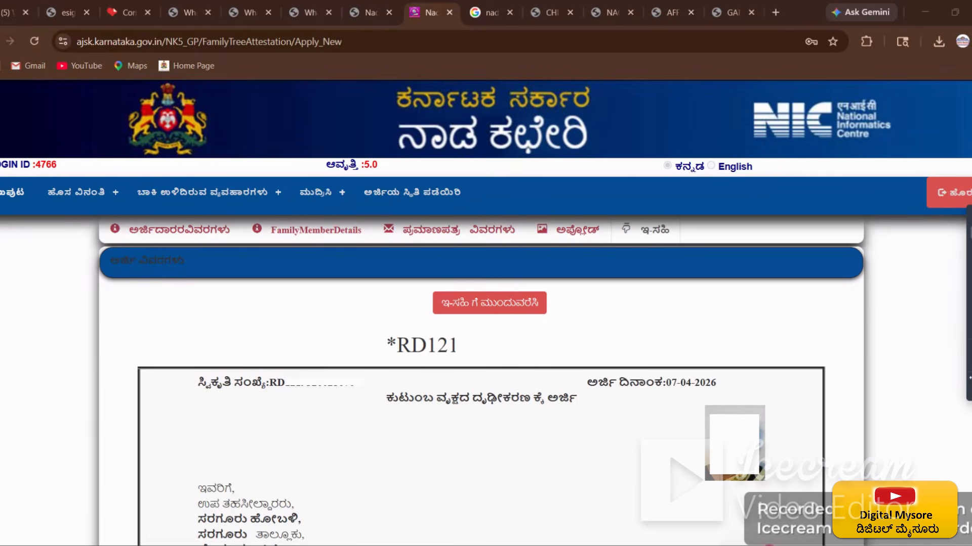
left_click(495, 305)
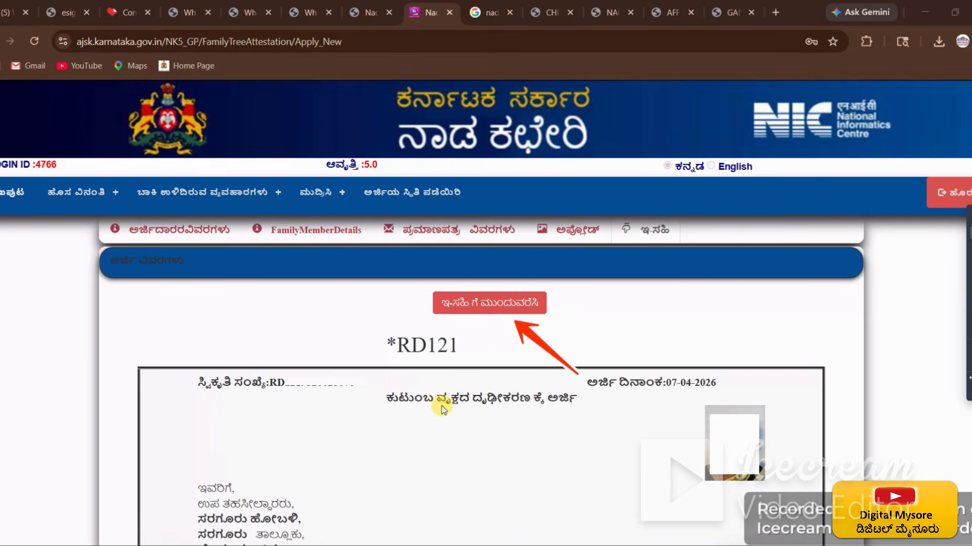
Step: Confirm Aadhaar e-signing and accept the redirect to the C-DAC eSign site
left_click(499, 308)
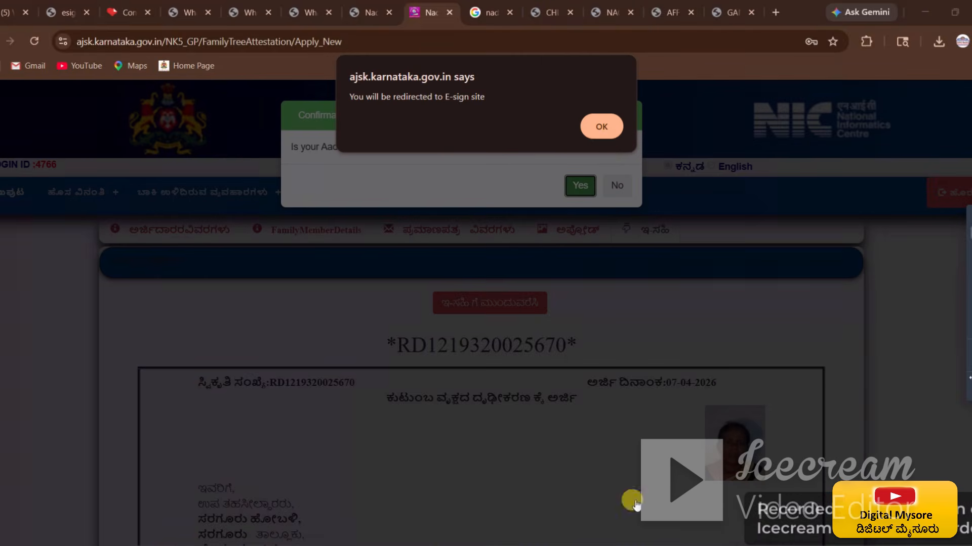
left_click(600, 127)
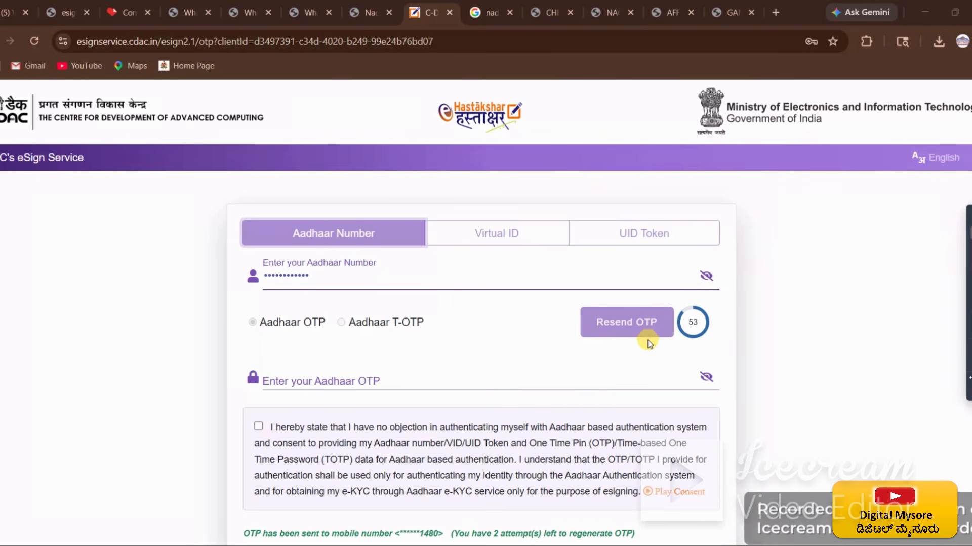
Step: Enter the Aadhaar OTP, give authentication consent, and submit to e-sign the application
left_click(302, 379)
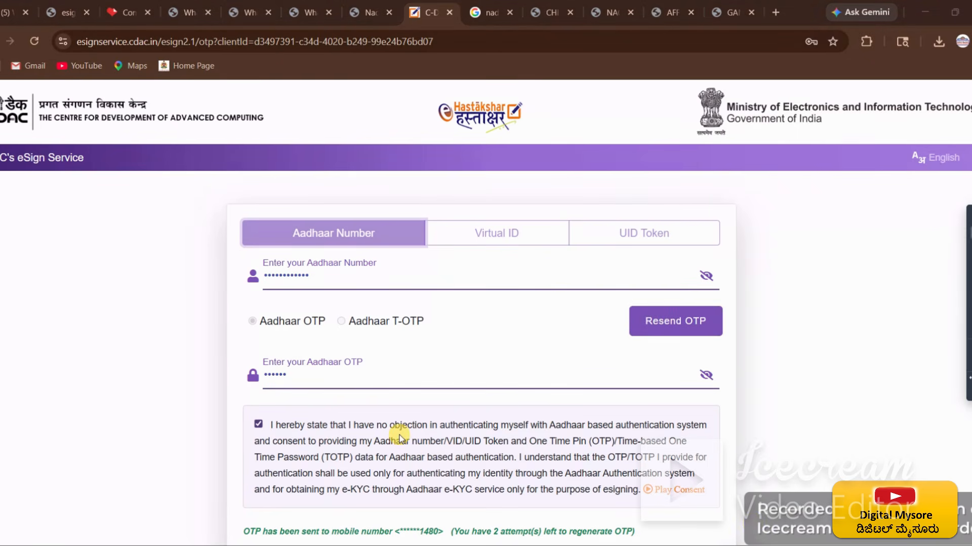
left_click(257, 426)
left_click(257, 426)
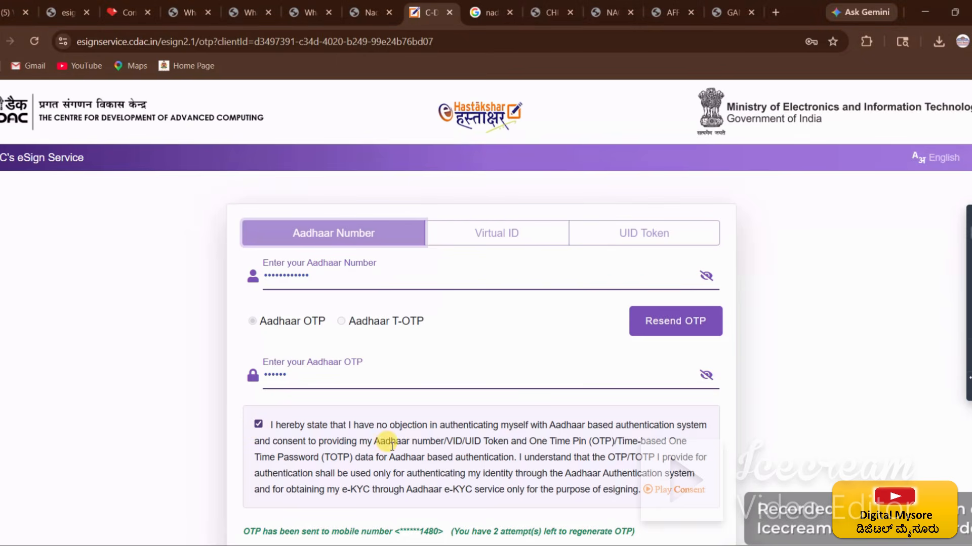
scroll(390, 448, "down", 3)
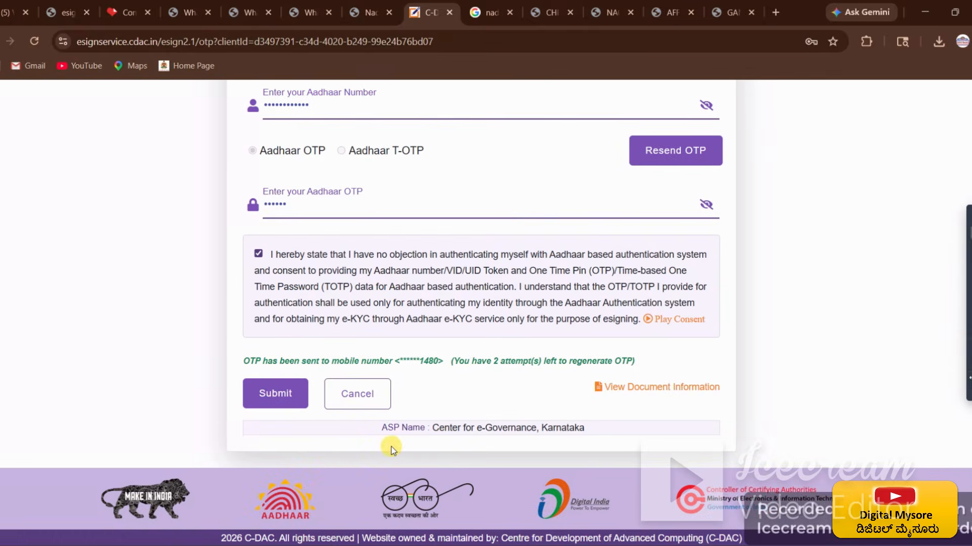
left_click(269, 399)
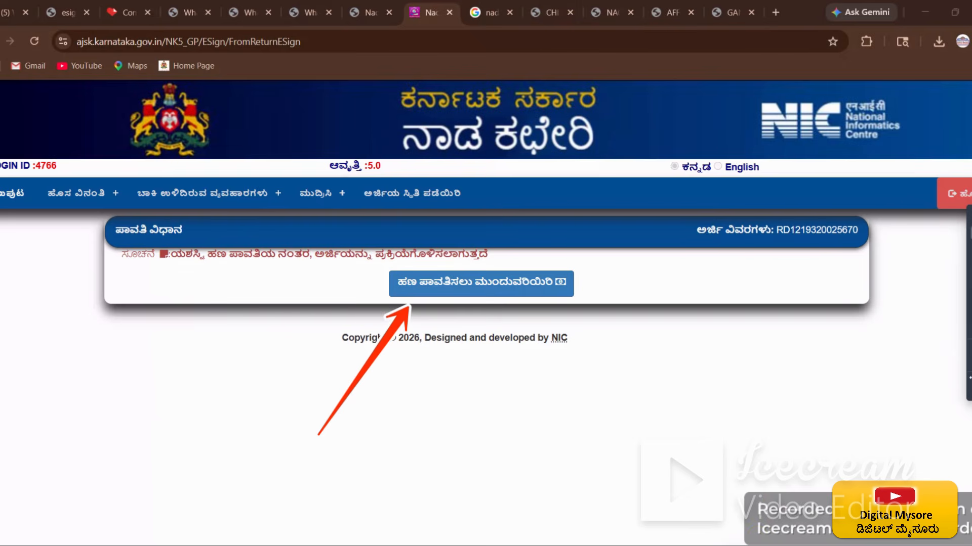
Step: Proceed to pay the ₹40 fee and accept the payment terms and conditions
left_click(488, 284)
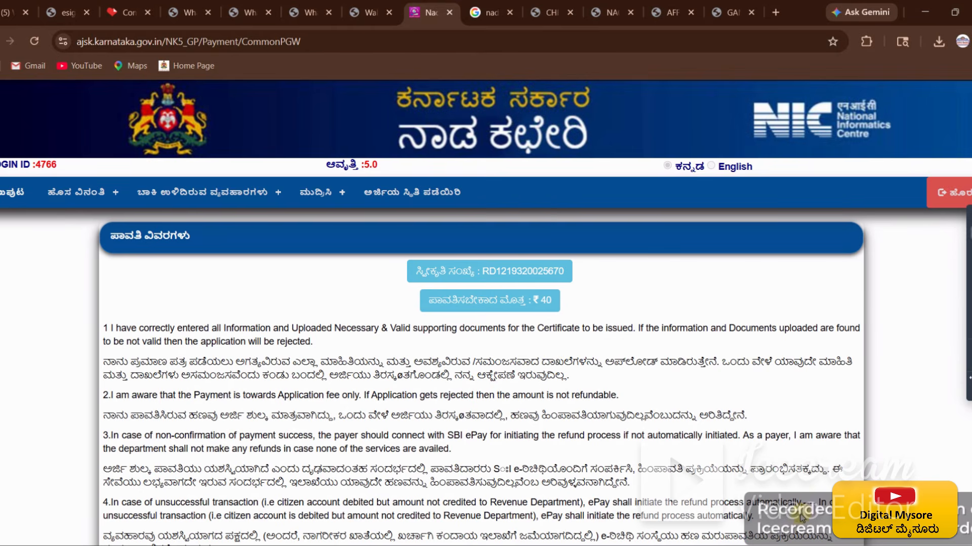
scroll(779, 488, "down", 3)
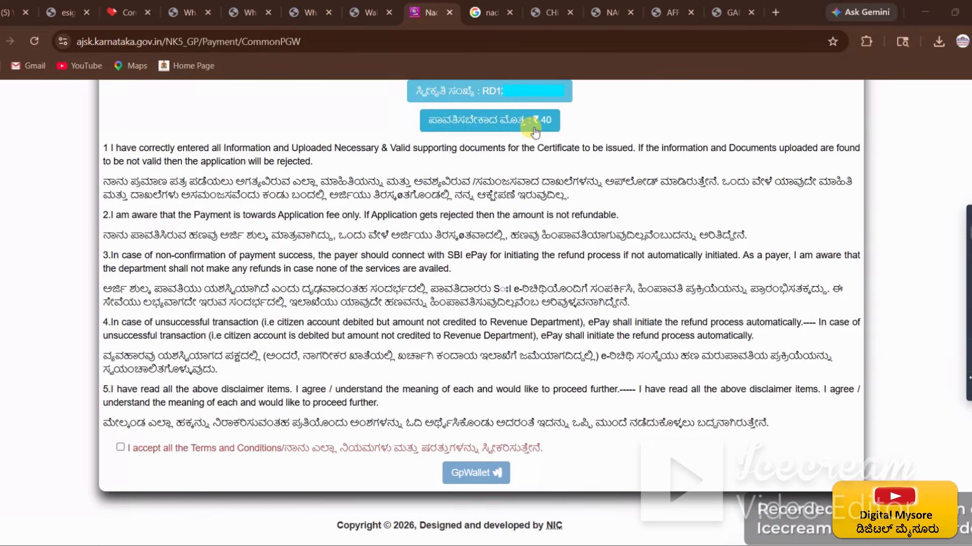
left_click(120, 447)
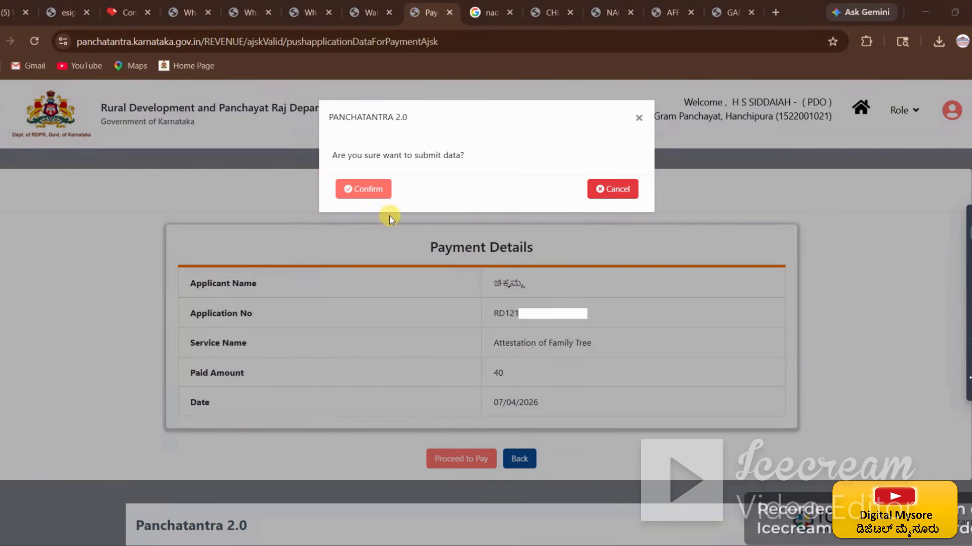
Step: Confirm submitting the ₹40 Attestation of Family Tree payment
left_click(373, 196)
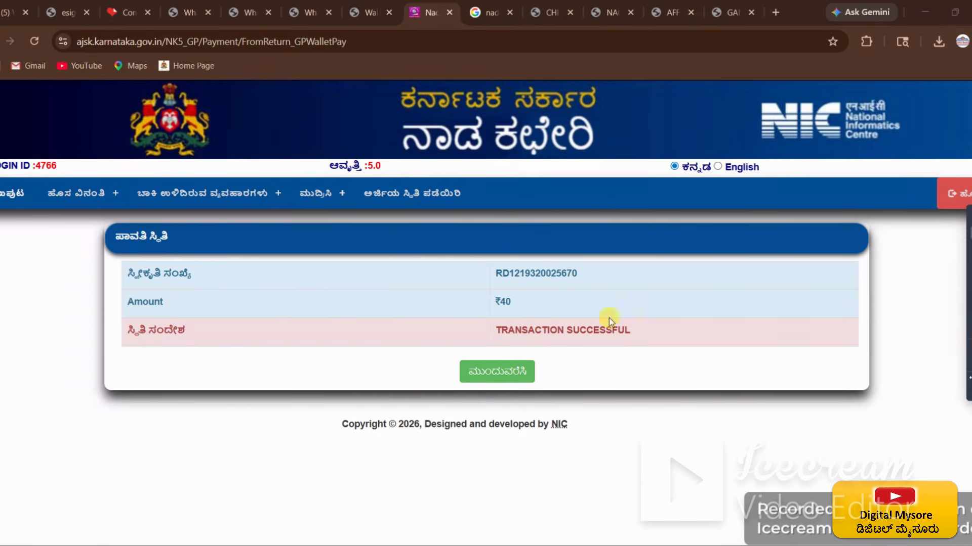
Step: Continue past the successful payment to the page confirming the application is signed
left_click(494, 372)
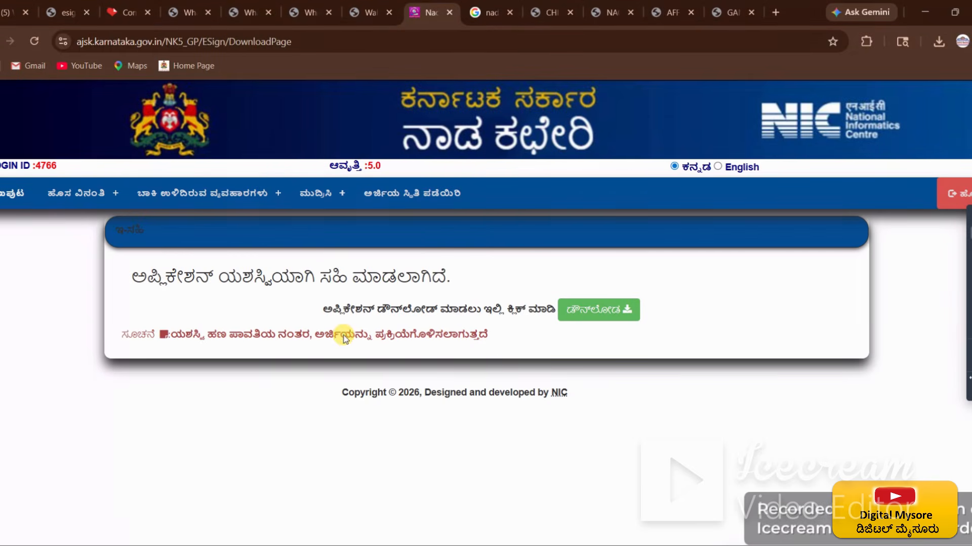
left_click_drag(130, 281, 452, 299)
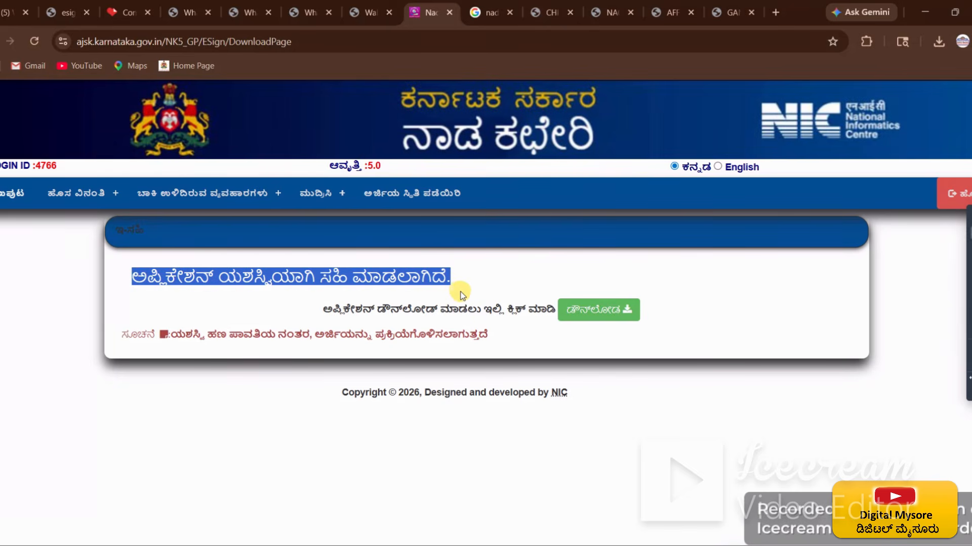
left_click(499, 295)
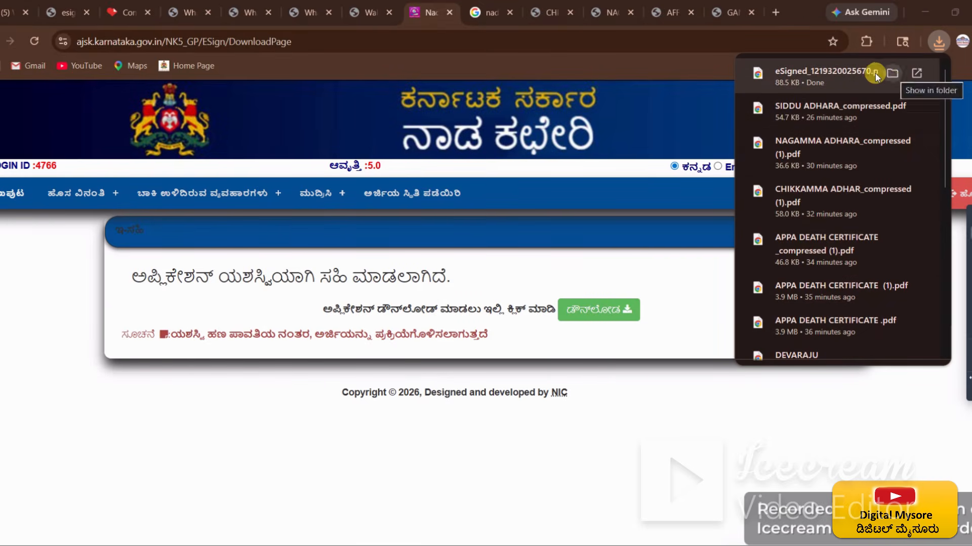
Step: Open the downloaded e-signed Attestation of Family Tree PDF and scroll through it
left_click(797, 78)
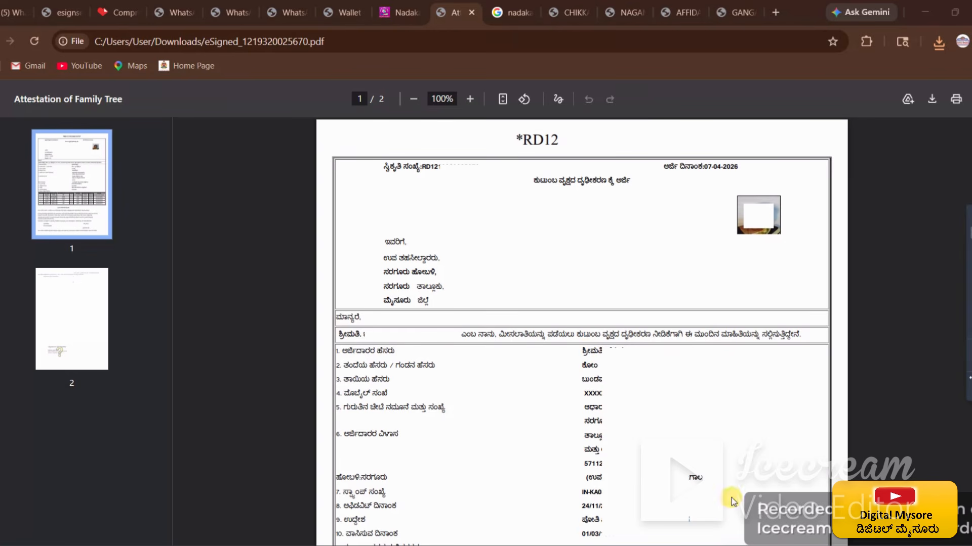
scroll(511, 304, "down", 5)
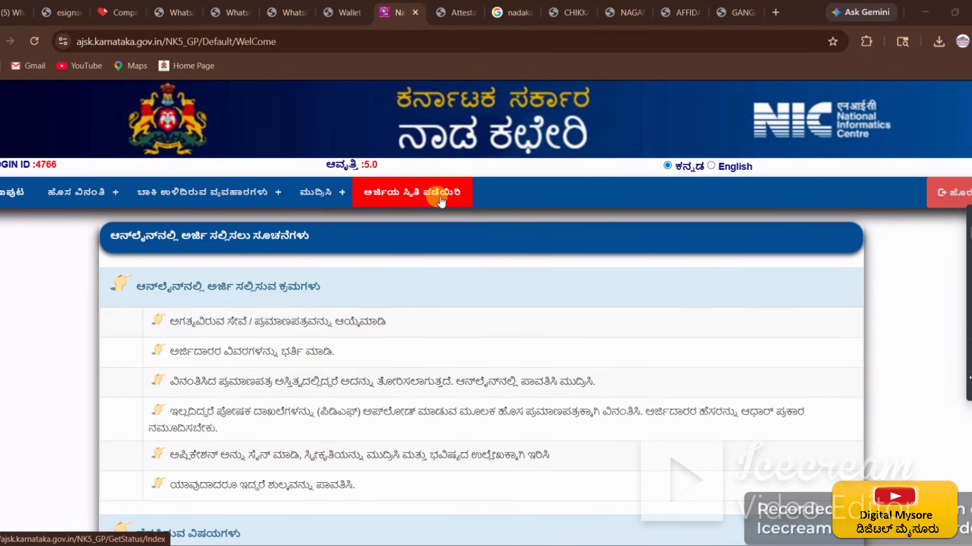
Step: Check status using the autofilled acknowledgement number; the history shows operator receipt on 07-04-26
left_click(403, 198)
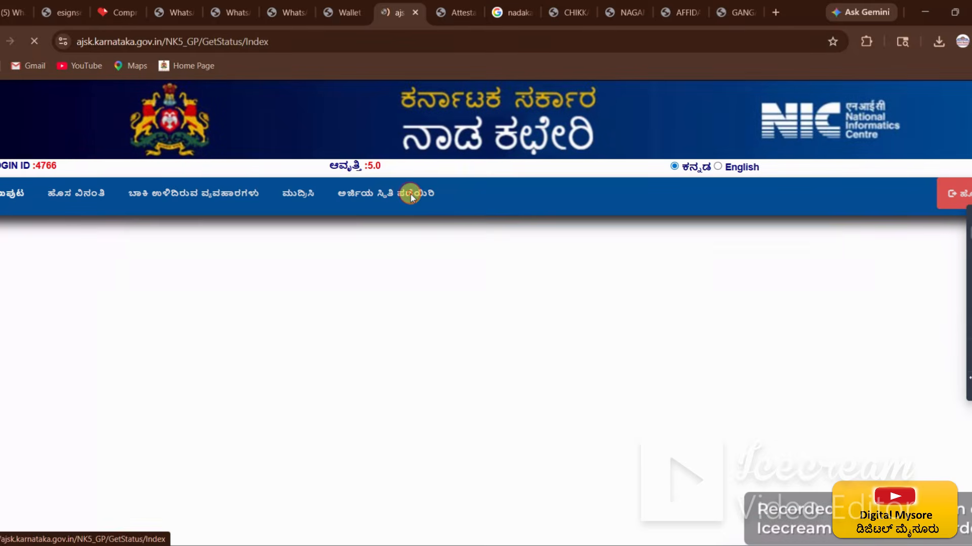
left_click_drag(263, 275, 418, 275)
left_click(516, 399)
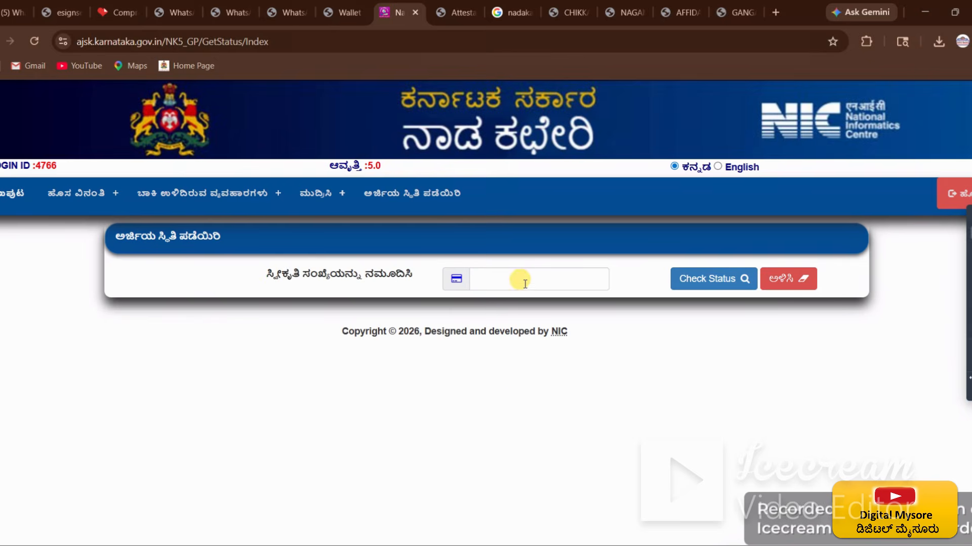
left_click(543, 279)
left_click(572, 338)
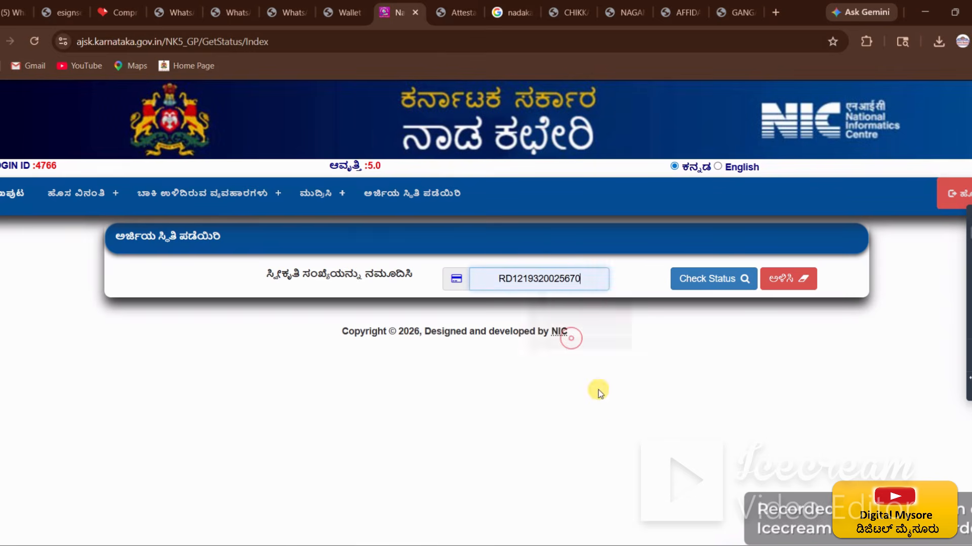
left_click(626, 408)
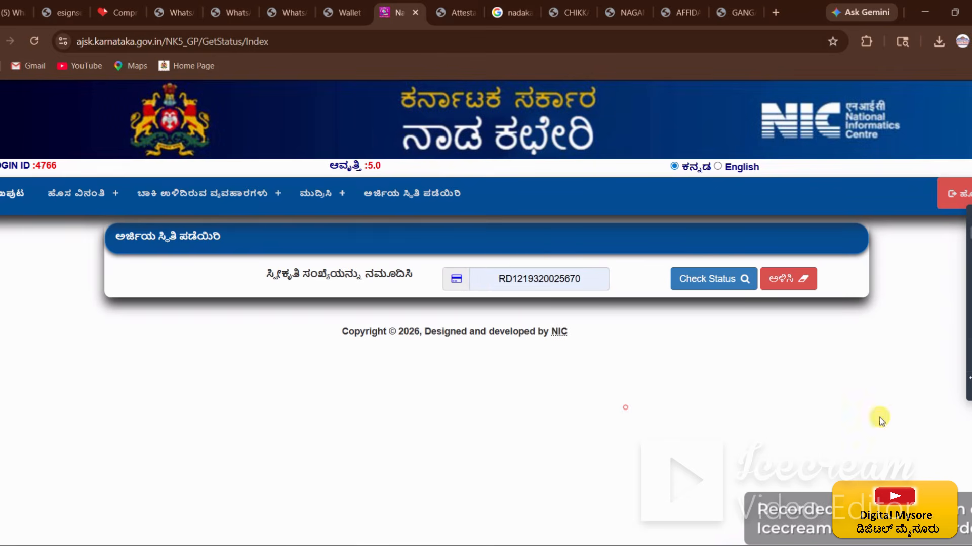
left_click(721, 287)
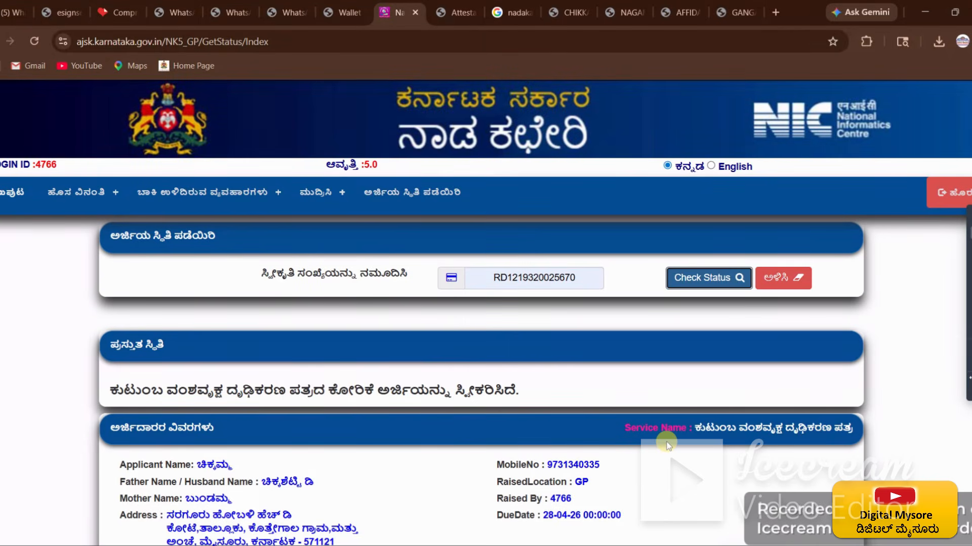
scroll(668, 445, "down", 5)
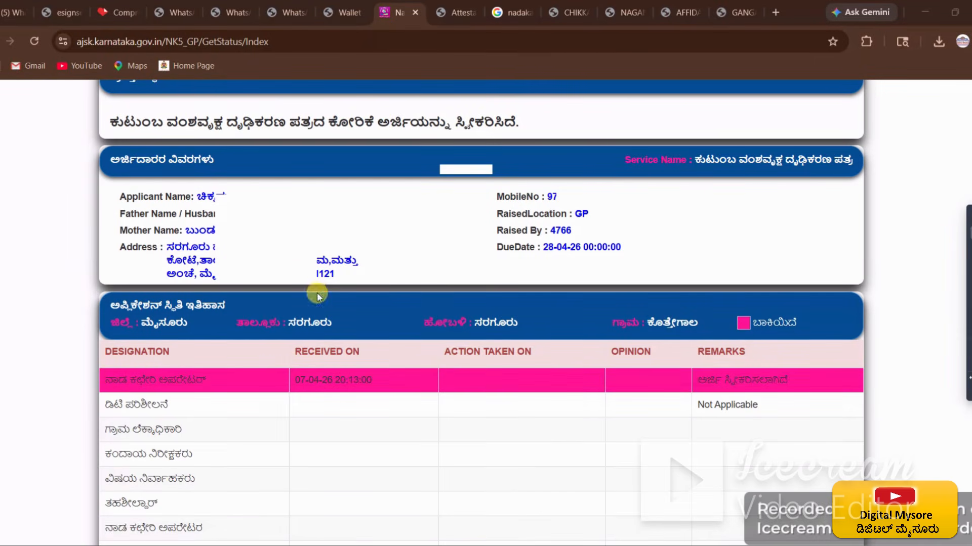